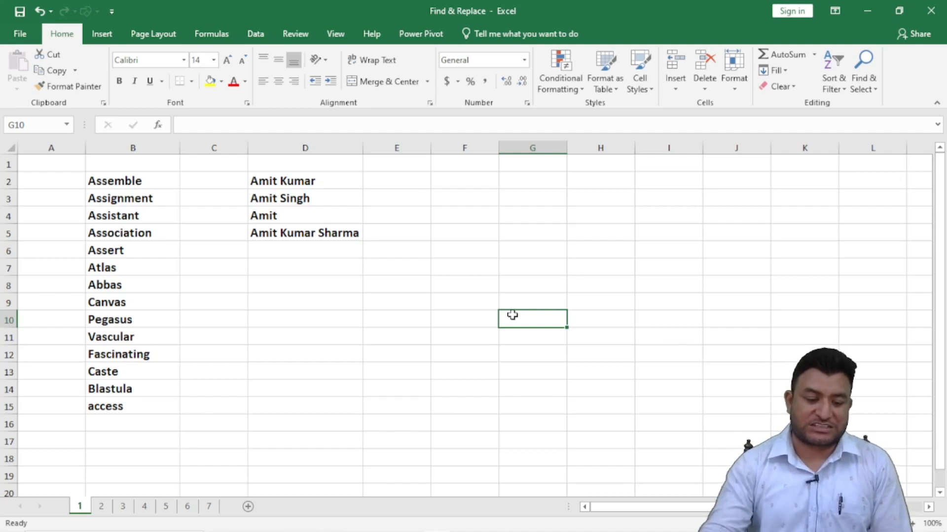
# Step: Enter the wildcard characters *, ? and ~ in cells F3, F4 and F5 respectively
pyautogui.click(467, 202)
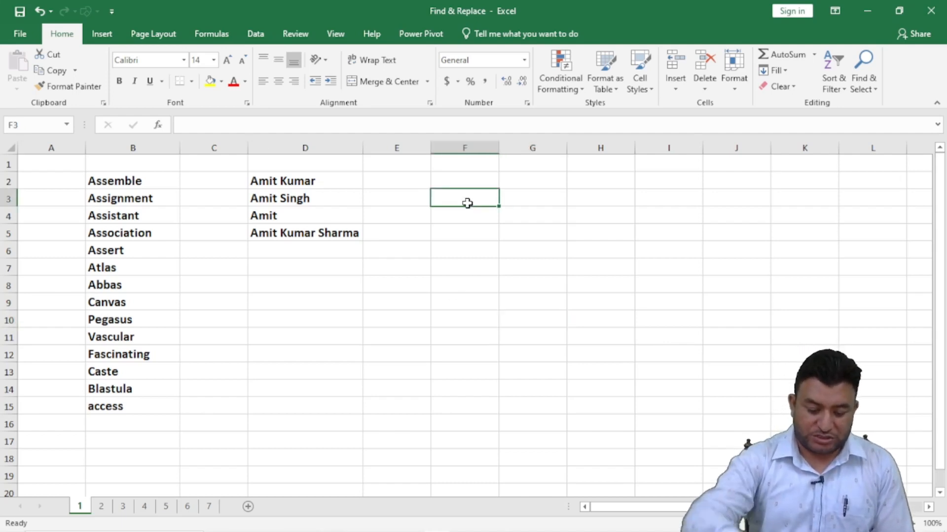
pyautogui.write('*')
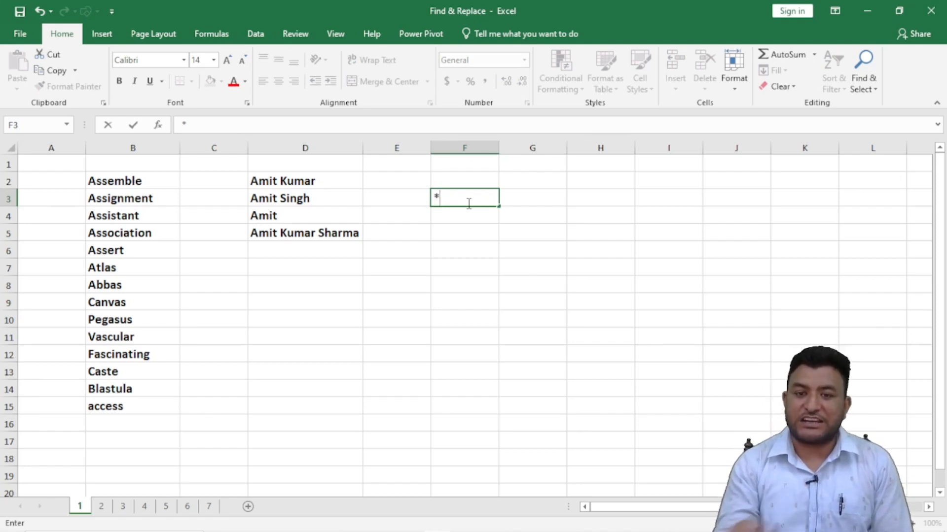
pyautogui.click(456, 216)
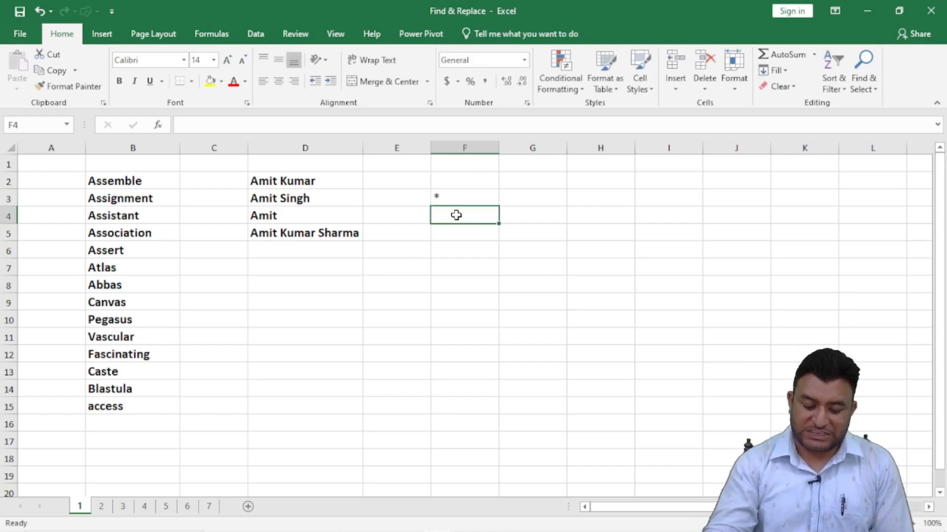
pyautogui.write('?')
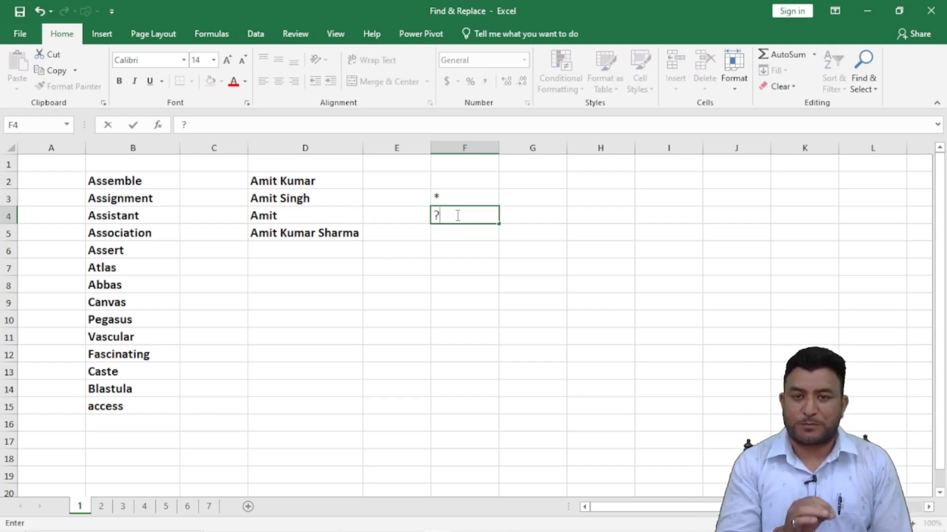
pyautogui.click(449, 245)
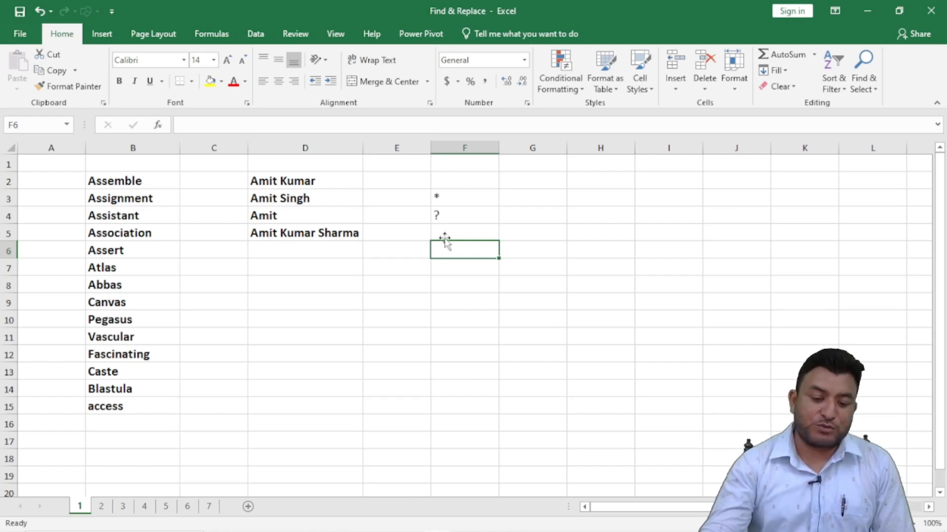
pyautogui.click(457, 197)
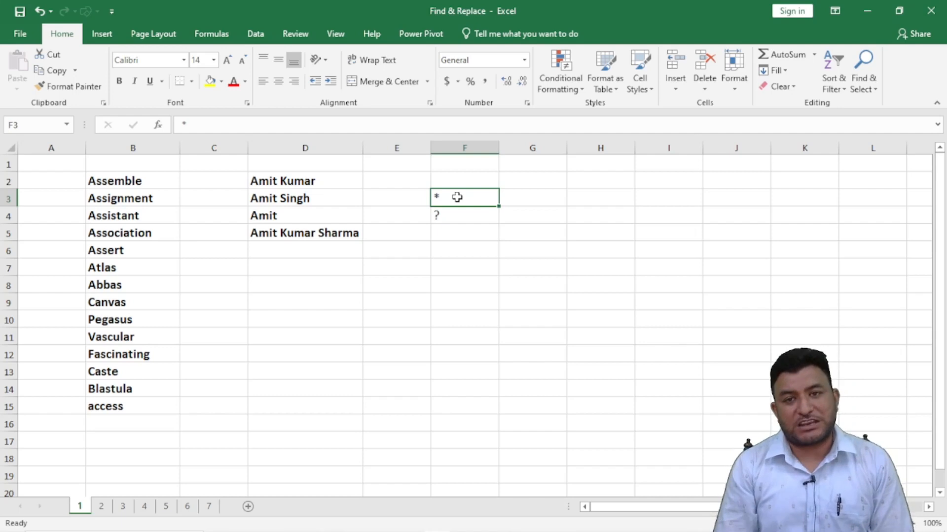
pyautogui.click(451, 236)
pyautogui.write('~')
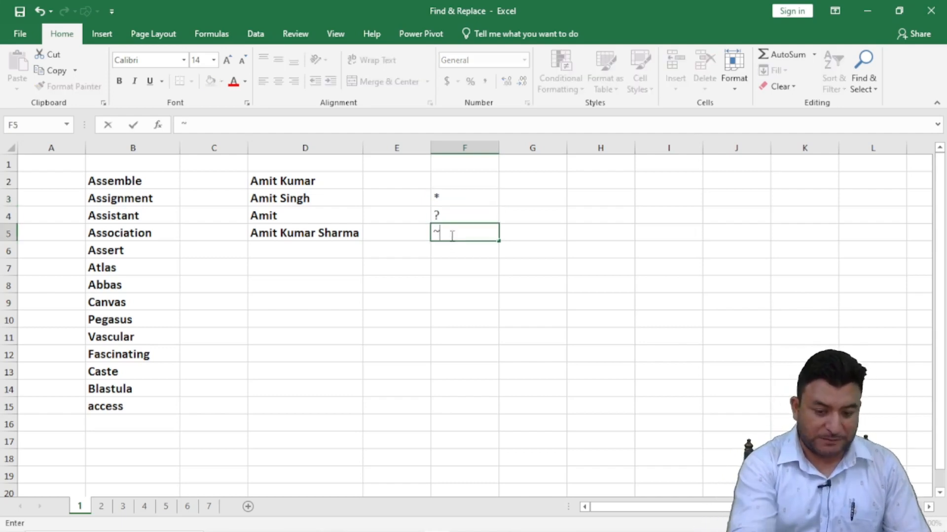
pyautogui.click(522, 282)
# Step: Make the tilde in F5 bold at font size 24, and adjust the cell by slightly widening column F and reducing row 5's height
pyautogui.click(455, 232)
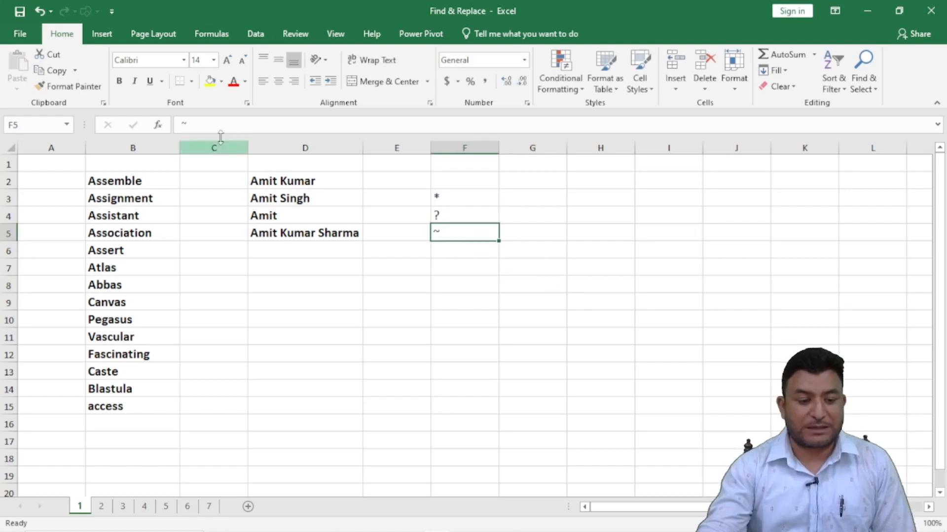
pyautogui.click(214, 61)
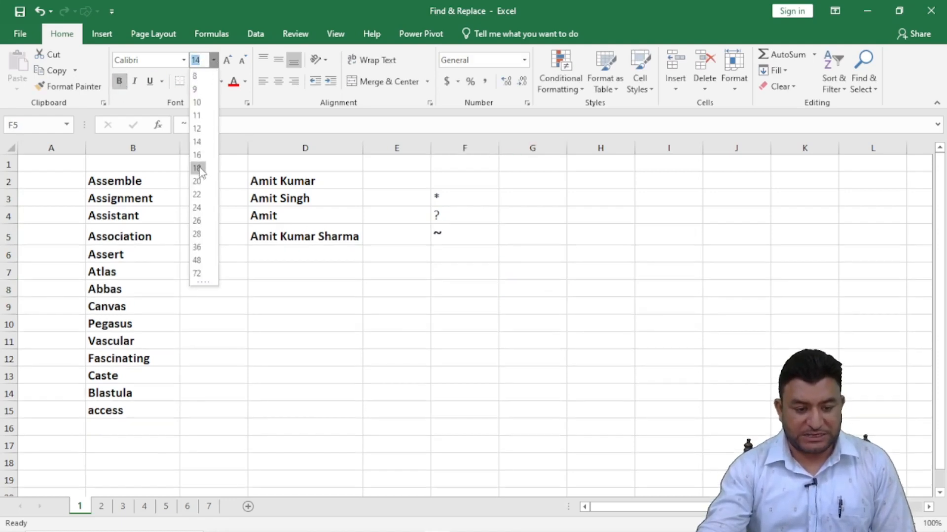
pyautogui.click(196, 168)
pyautogui.click(508, 303)
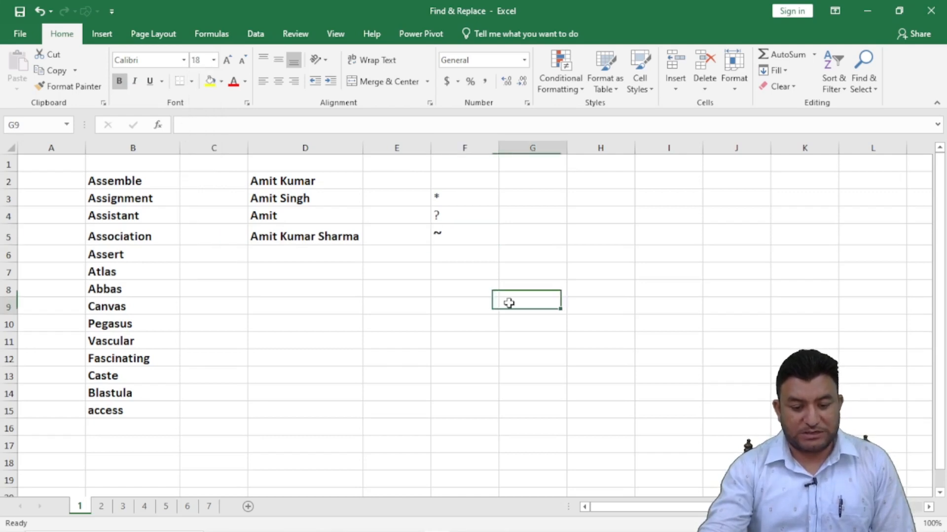
pyautogui.click(444, 232)
pyautogui.click(213, 61)
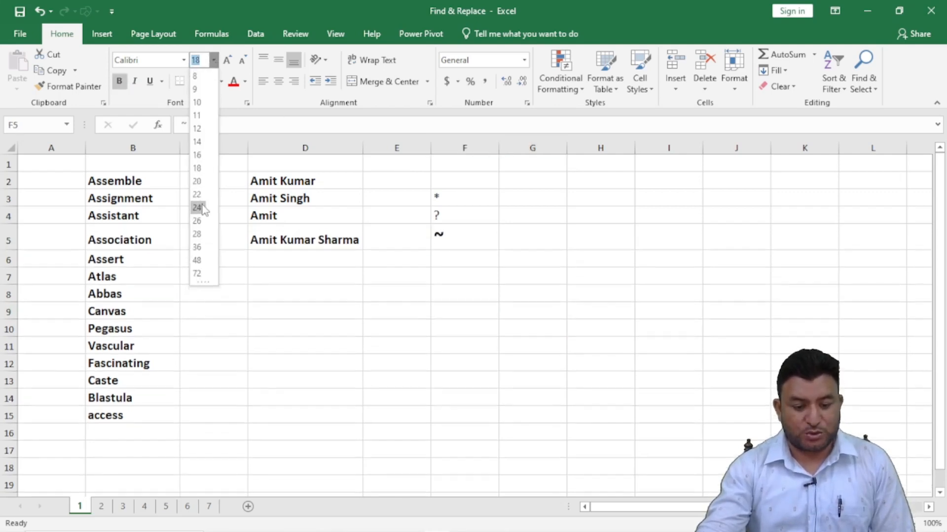
pyautogui.click(197, 207)
pyautogui.moveTo(501, 155); pyautogui.dragTo(506, 148)
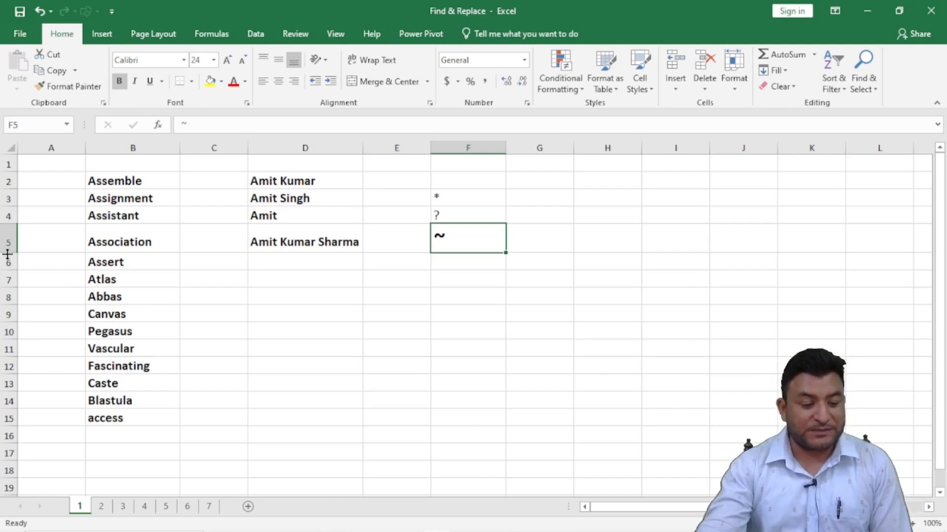
pyautogui.moveTo(7, 253); pyautogui.dragTo(9, 243)
# Step: Examine the words in B2:B15 for where the letters "as" occur, at the start, in the middle or at the end
pyautogui.moveTo(110, 180); pyautogui.dragTo(118, 409)
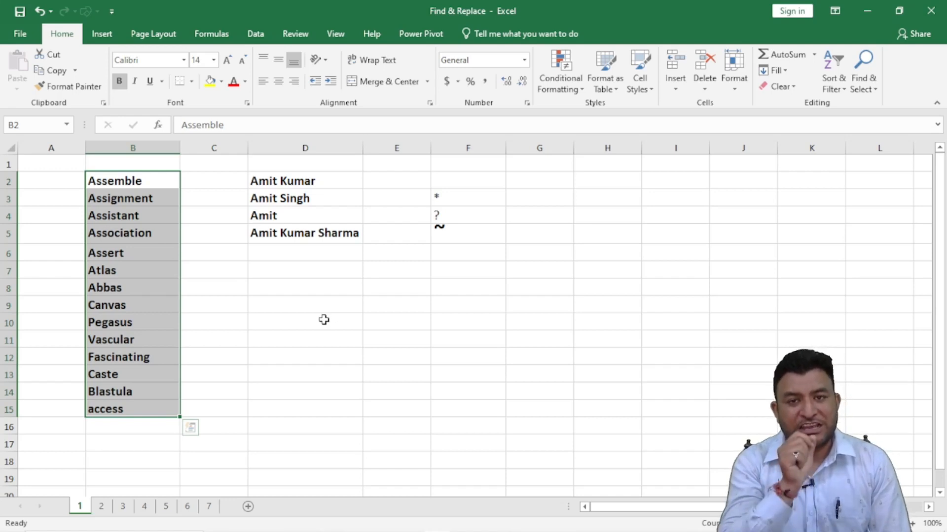
pyautogui.click(120, 199)
pyautogui.doubleClick(89, 183)
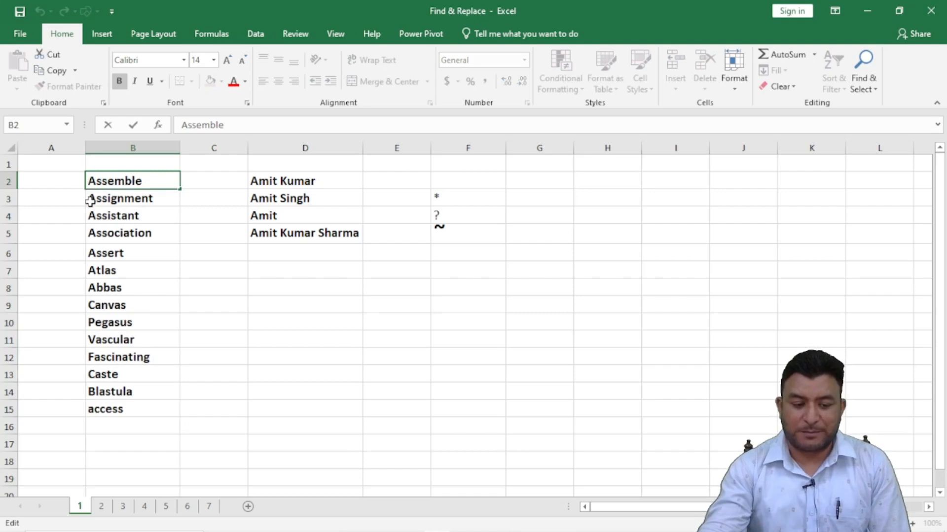
pyautogui.click(90, 197)
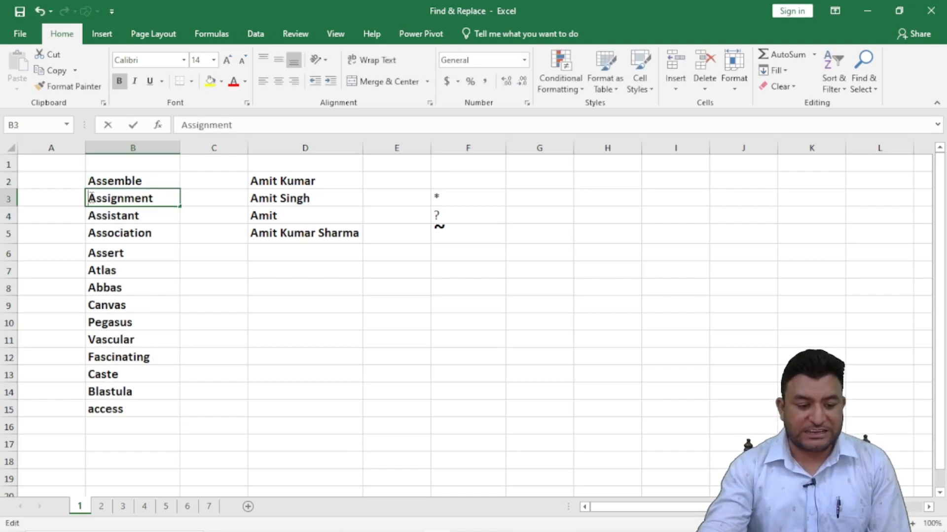
pyautogui.click(106, 257)
pyautogui.doubleClick(118, 274)
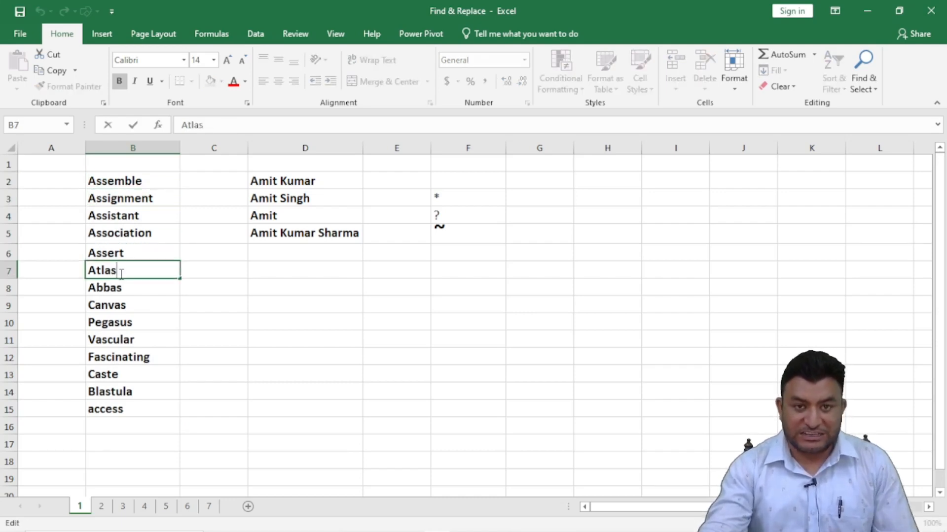
pyautogui.doubleClick(126, 289)
pyautogui.moveTo(125, 289); pyautogui.dragTo(110, 290)
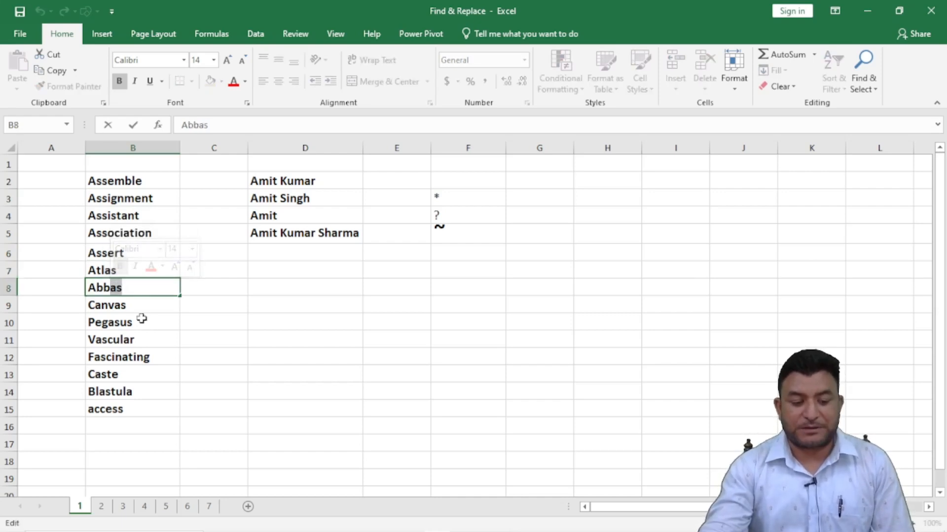
pyautogui.click(134, 305)
pyautogui.doubleClick(134, 306)
pyautogui.moveTo(135, 305); pyautogui.dragTo(120, 306)
pyautogui.click(107, 356)
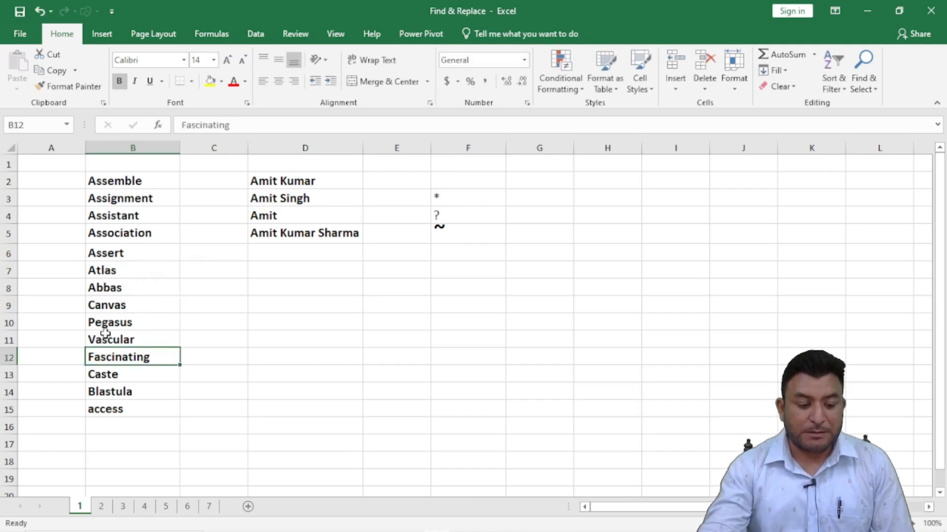
pyautogui.click(119, 324)
pyautogui.doubleClick(119, 324)
pyautogui.moveTo(118, 323); pyautogui.dragTo(109, 323)
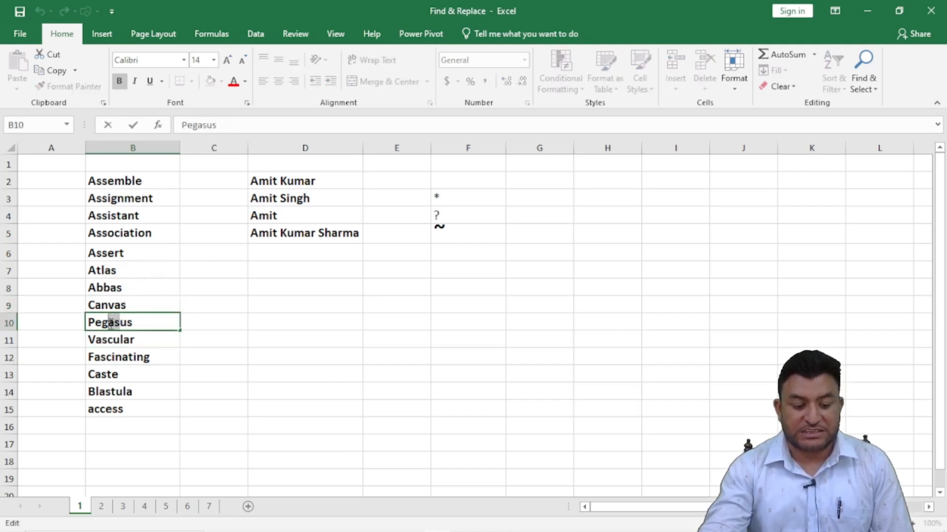
pyautogui.click(190, 355)
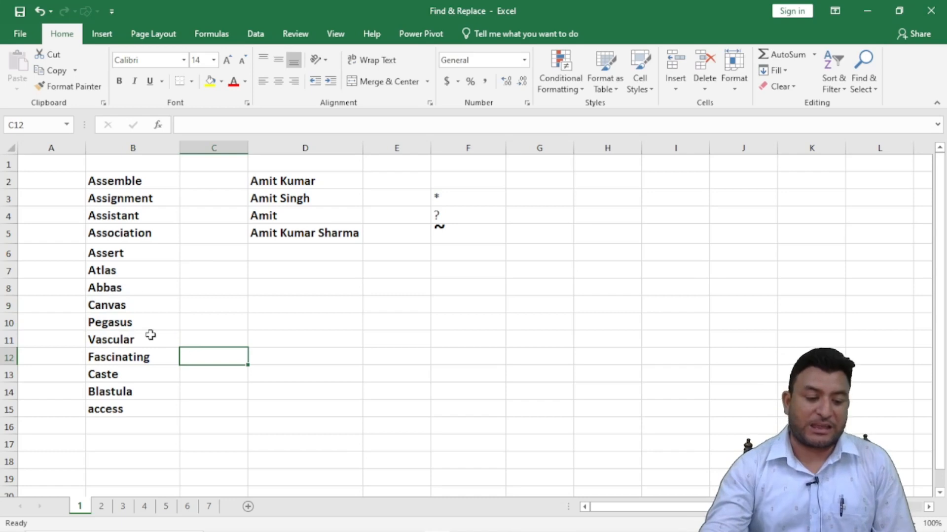
pyautogui.moveTo(126, 182); pyautogui.dragTo(127, 409)
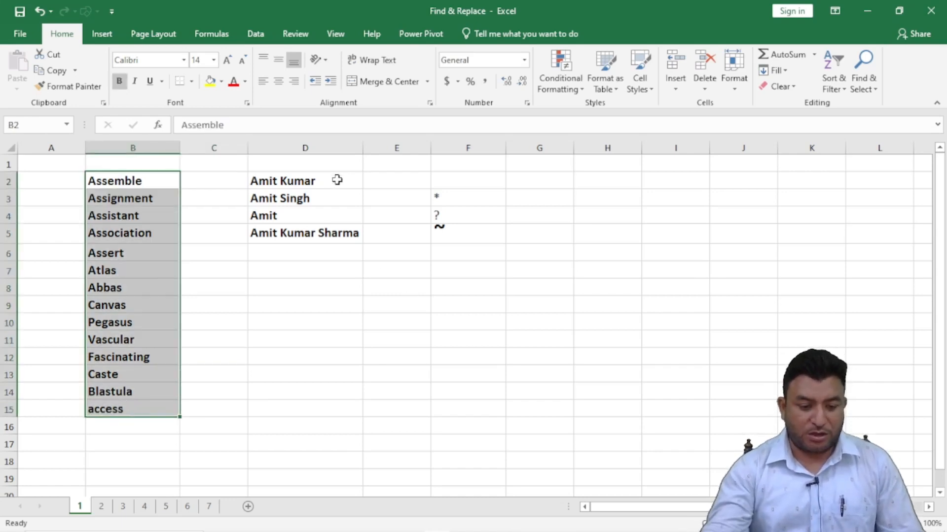
pyautogui.click(306, 147)
pyautogui.moveTo(307, 147); pyautogui.dragTo(473, 144)
pyautogui.rightClick(473, 145)
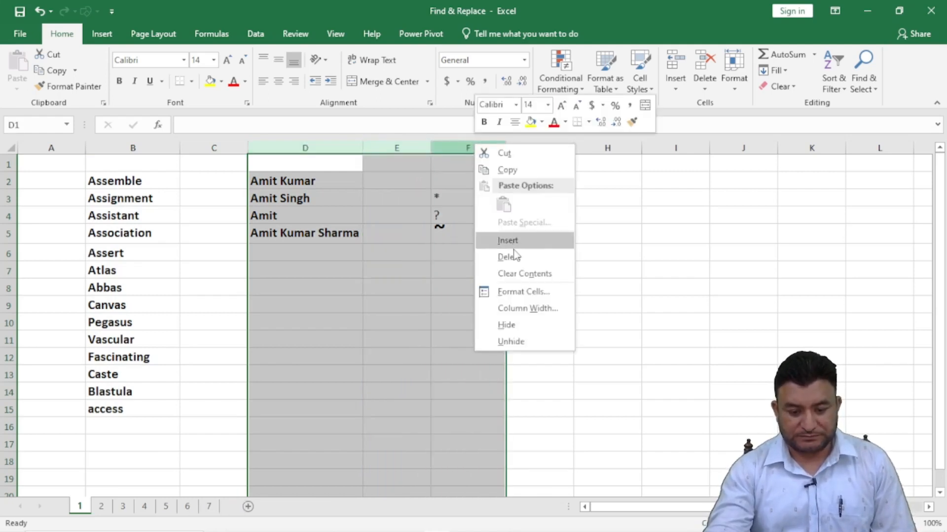
pyautogui.click(197, 192)
# Step: Find all cells in B2:B15 containing "as" and enlarge the Find and Replace dialog to show the full results
pyautogui.moveTo(127, 181); pyautogui.dragTo(132, 407)
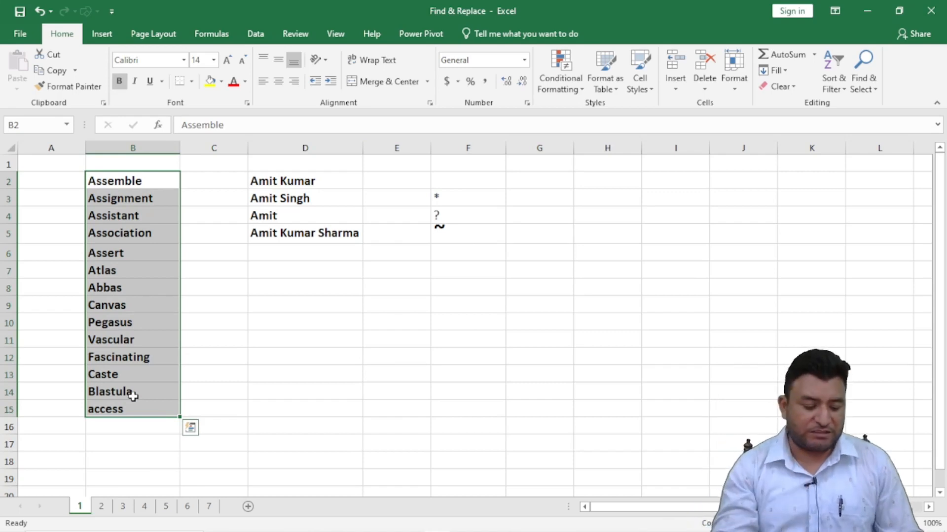
pyautogui.hotkey('ctrl', 'f')
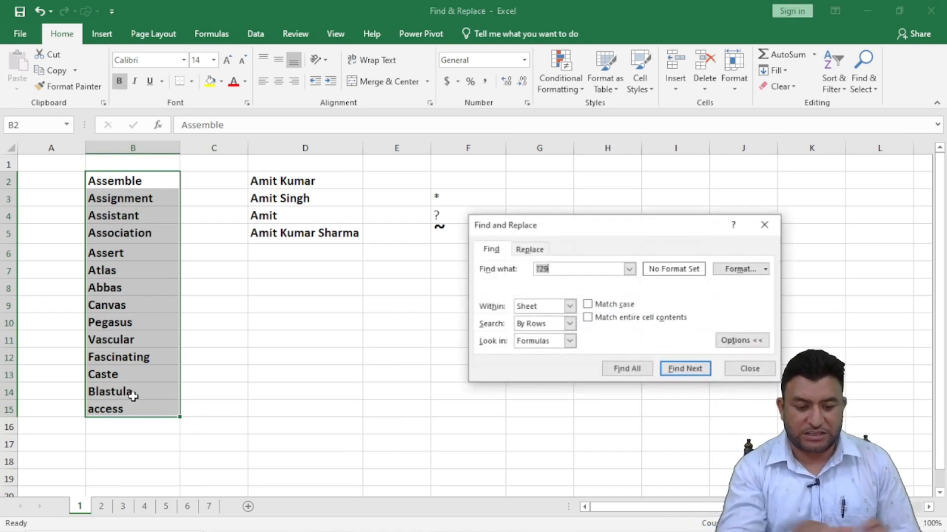
pyautogui.moveTo(575, 233); pyautogui.dragTo(498, 121)
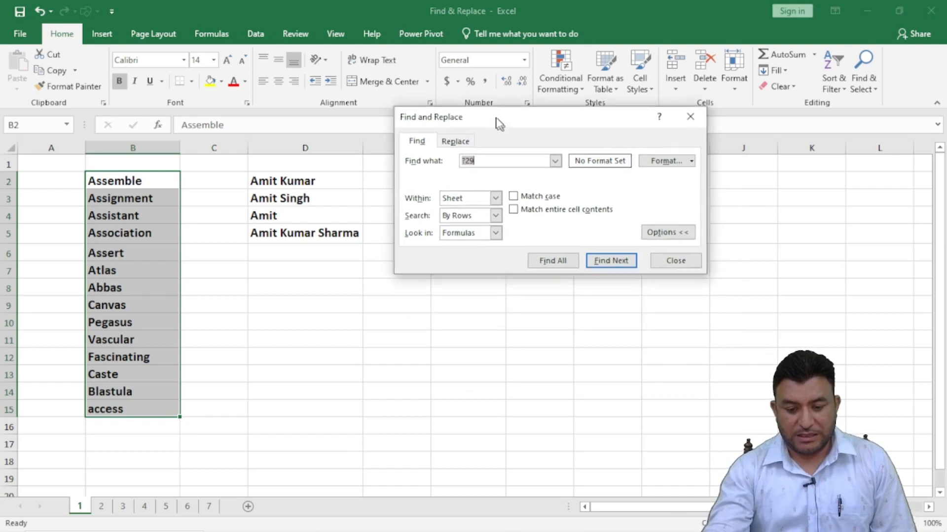
pyautogui.click(485, 156)
pyautogui.press('BackSpace')
pyautogui.press('BackSpace')
pyautogui.press('BackSpace')
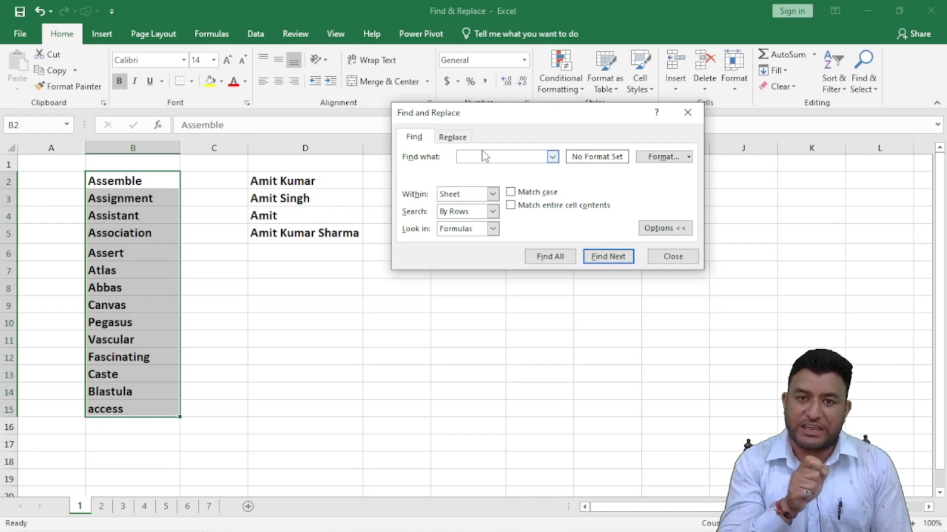
pyautogui.write('as')
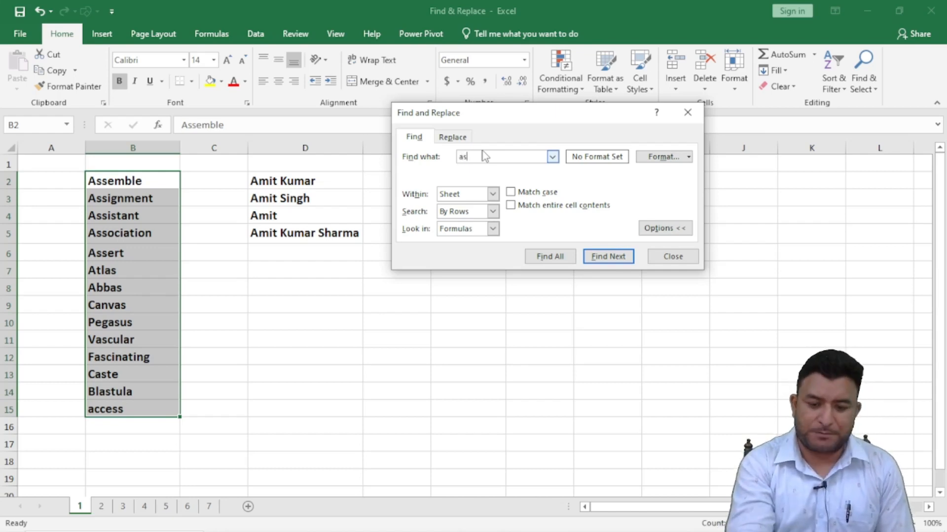
pyautogui.click(547, 255)
pyautogui.moveTo(518, 117); pyautogui.dragTo(494, 61)
pyautogui.moveTo(673, 275); pyautogui.dragTo(751, 385)
# Step: Search the word list in B2:B14 for all matches of the wildcard pattern as*
pyautogui.moveTo(138, 178); pyautogui.dragTo(136, 386)
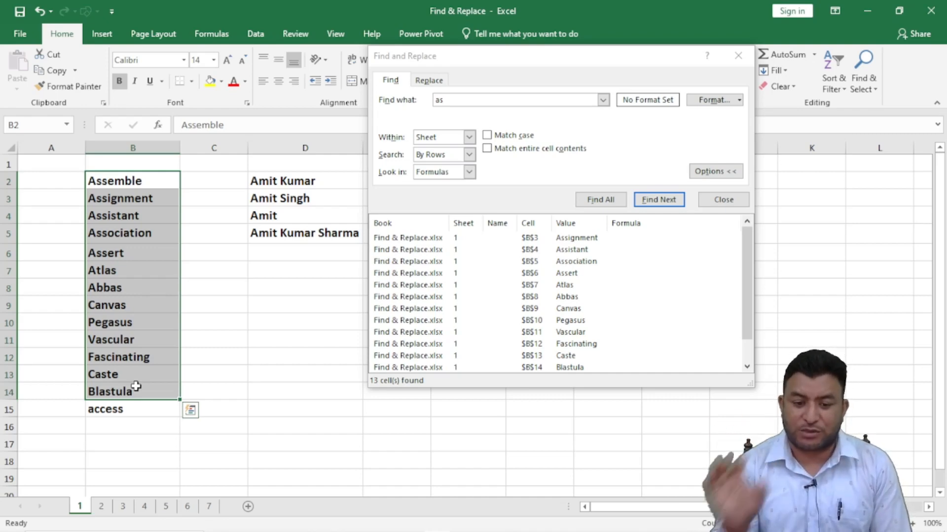
pyautogui.click(449, 100)
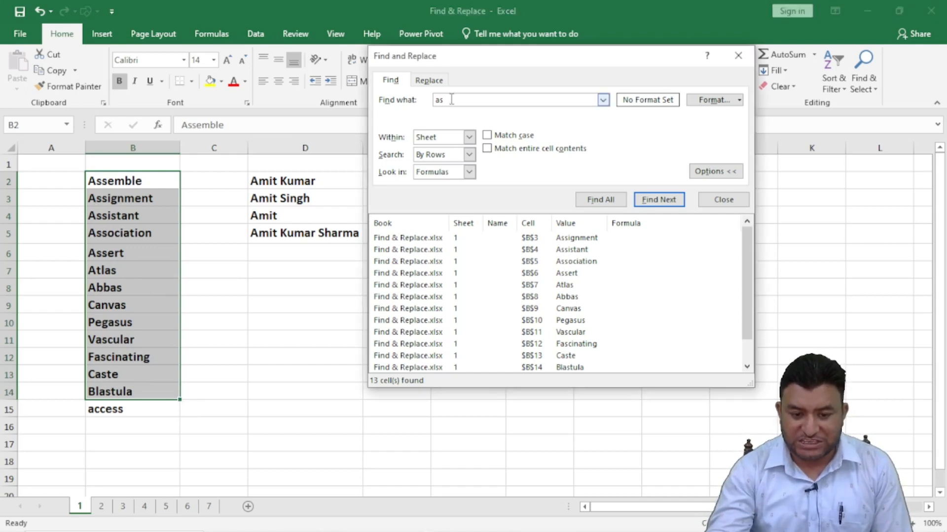
pyautogui.write('*')
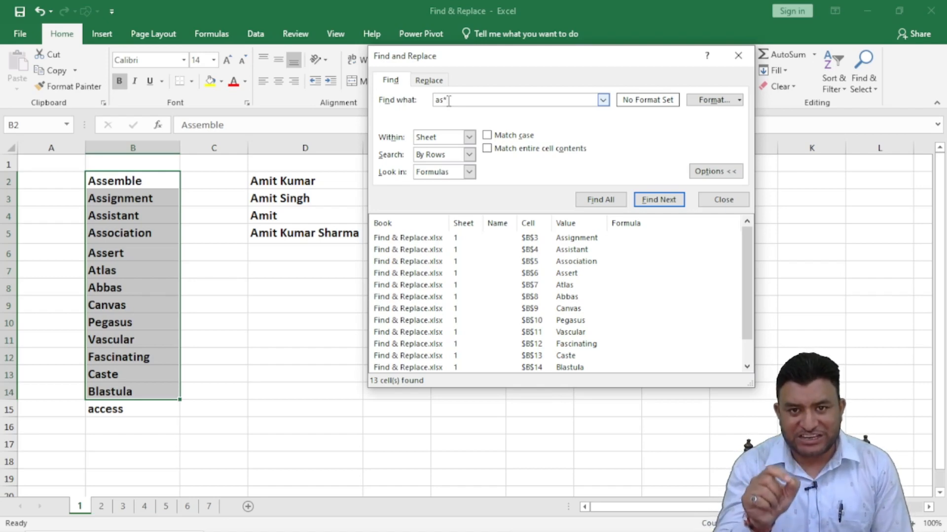
pyautogui.click(606, 200)
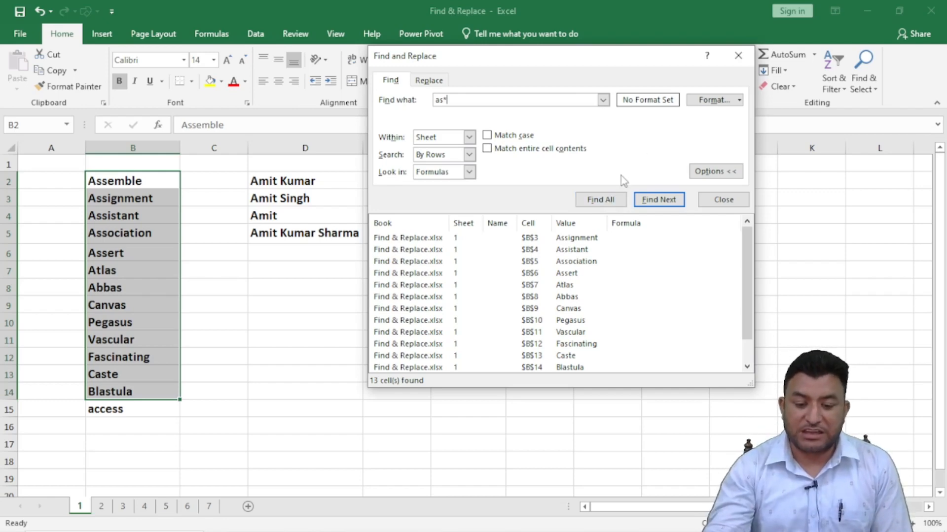
pyautogui.moveTo(534, 62); pyautogui.dragTo(492, 17)
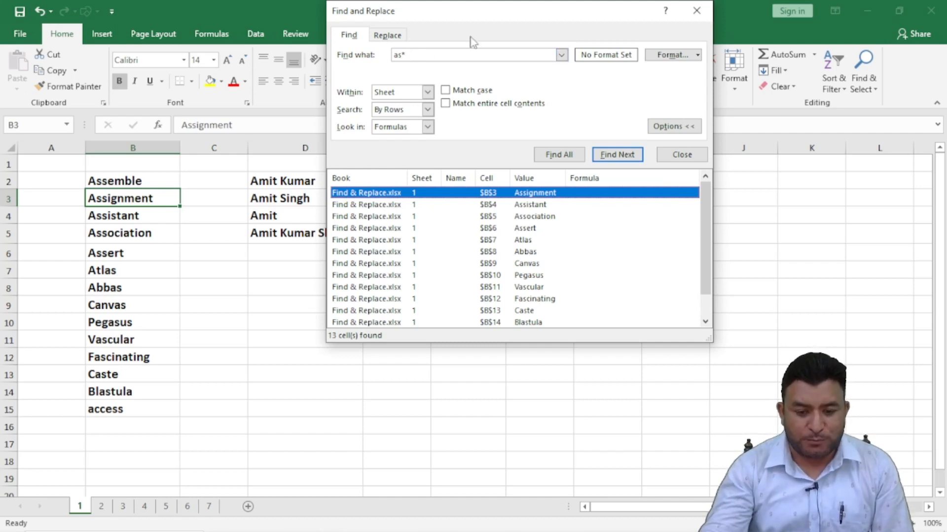
# Step: Find all cells matching as* with Match entire cell contents enabled, and close the Find and Replace dialog
pyautogui.click(446, 105)
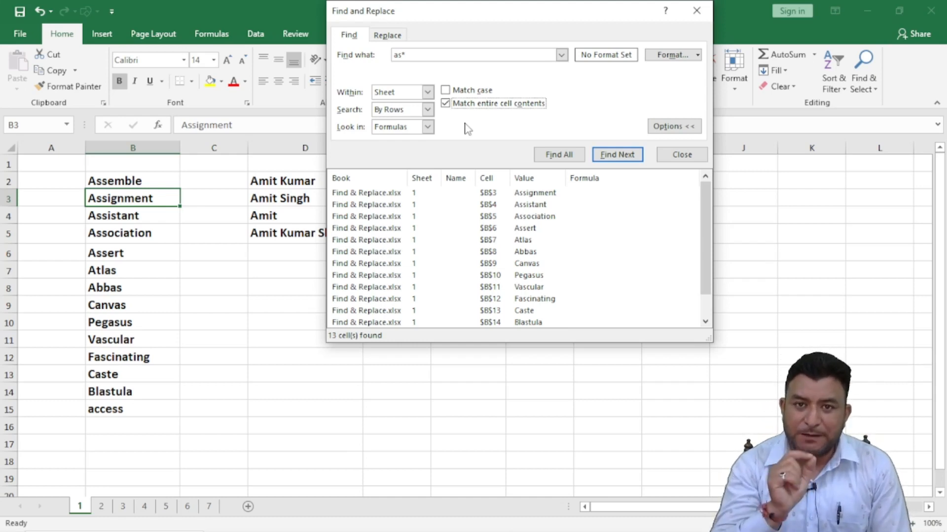
pyautogui.click(549, 156)
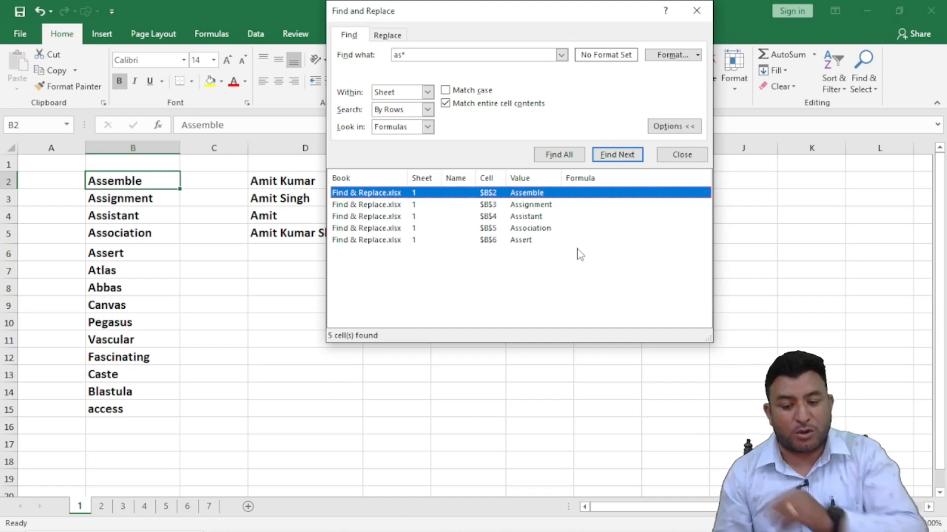
pyautogui.click(665, 154)
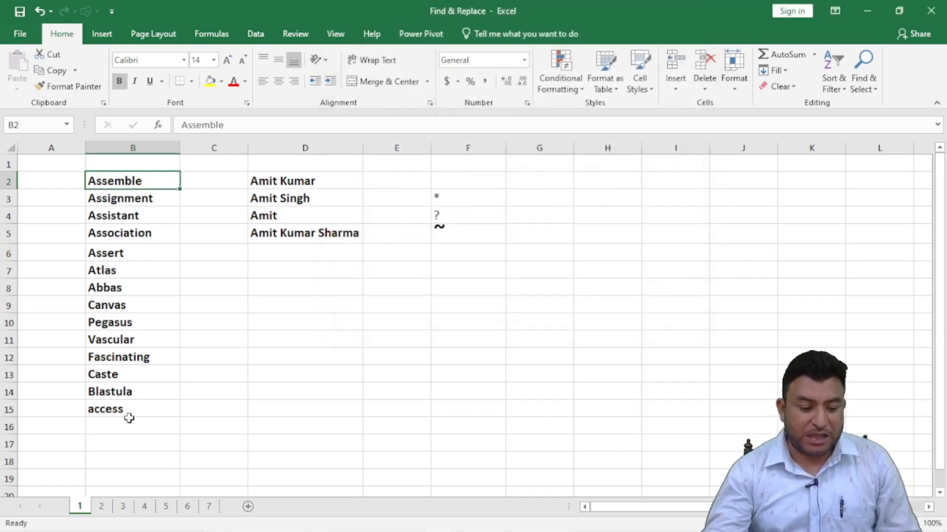
# Step: Add the word "as" in cell B16, below the existing word list
pyautogui.click(126, 420)
pyautogui.write('as')
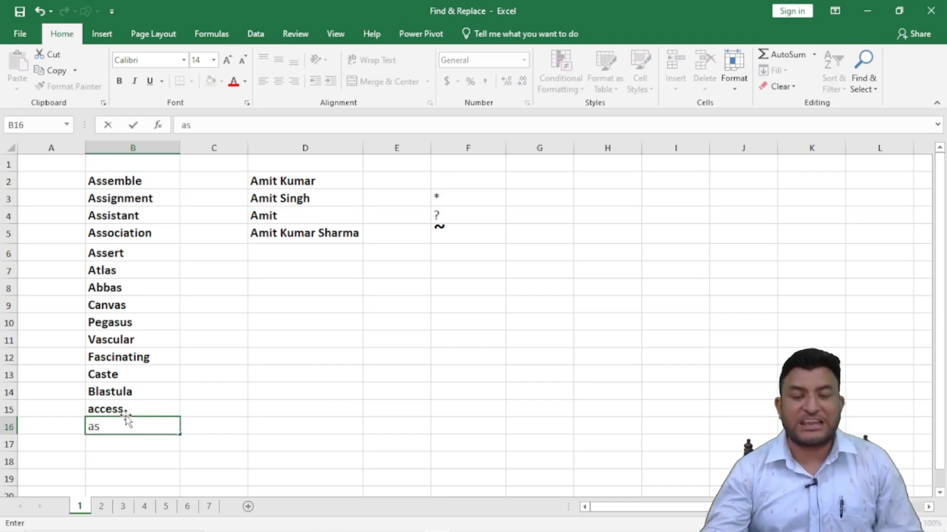
pyautogui.moveTo(281, 386); pyautogui.dragTo(266, 378)
# Step: Find all cells in B2:B16 matching as* with Match entire cell contents enabled, enlarging the results list to review it
pyautogui.click(121, 183)
pyautogui.moveTo(121, 182); pyautogui.dragTo(124, 425)
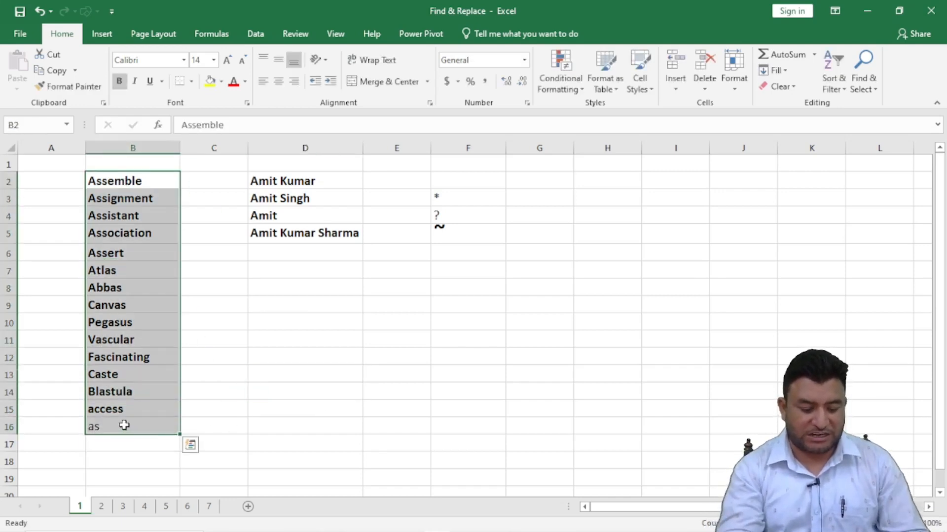
pyautogui.hotkey('ctrl', 'f')
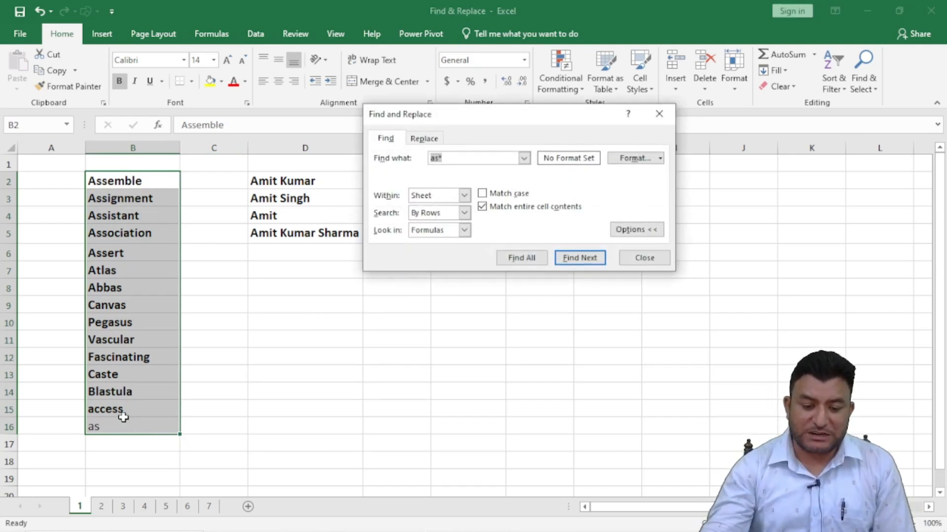
pyautogui.click(514, 260)
pyautogui.moveTo(670, 339); pyautogui.dragTo(772, 448)
pyautogui.moveTo(466, 120); pyautogui.dragTo(385, 38)
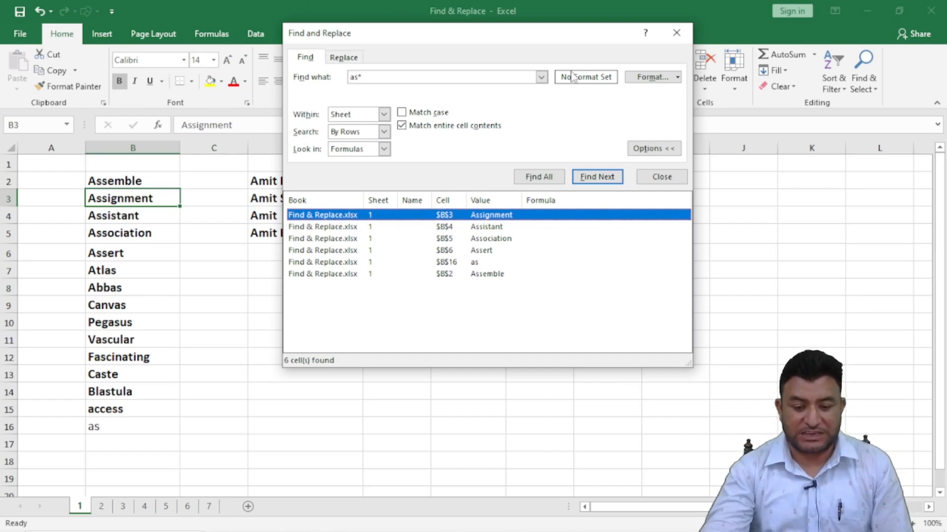
pyautogui.click(661, 178)
# Step: Replace all as* matches in B2:B16 with True while Match entire cell contents is off, and undo the replacement
pyautogui.click(197, 332)
pyautogui.moveTo(117, 184); pyautogui.dragTo(119, 420)
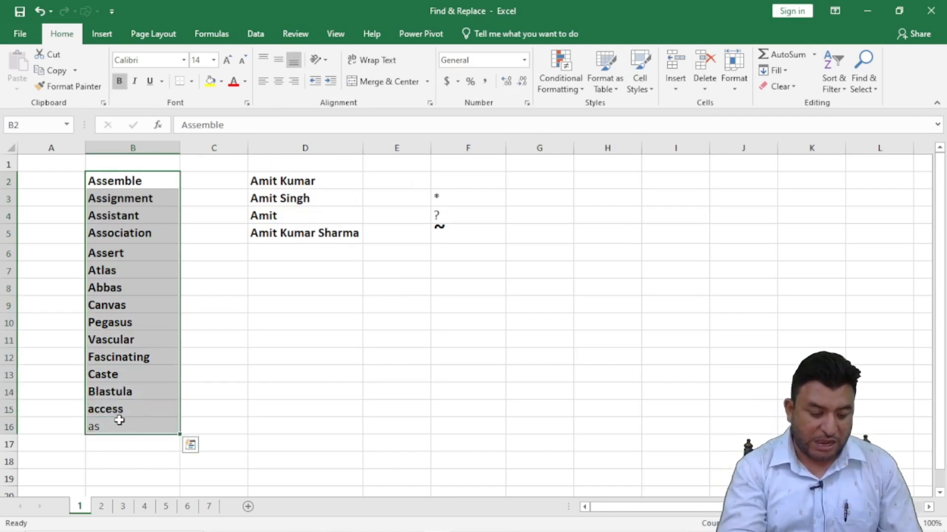
pyautogui.hotkey('ctrl', 'f')
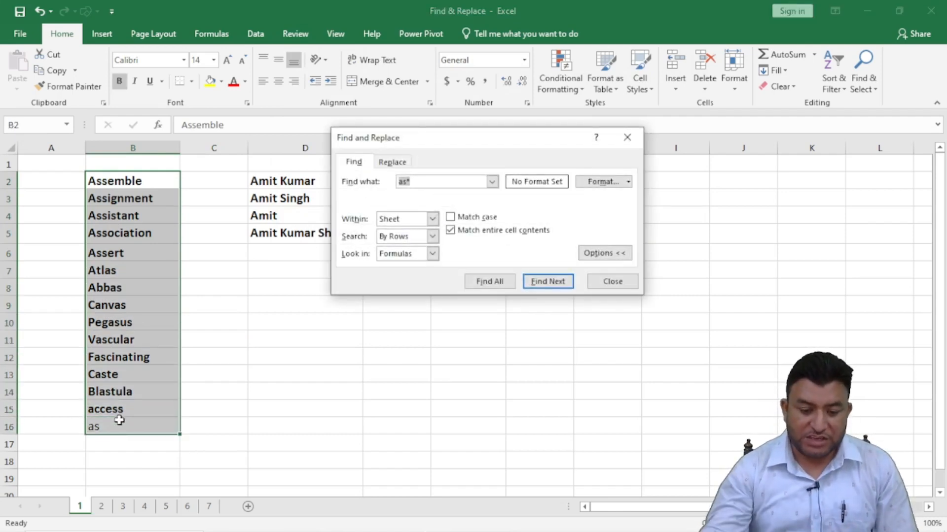
pyautogui.click(460, 232)
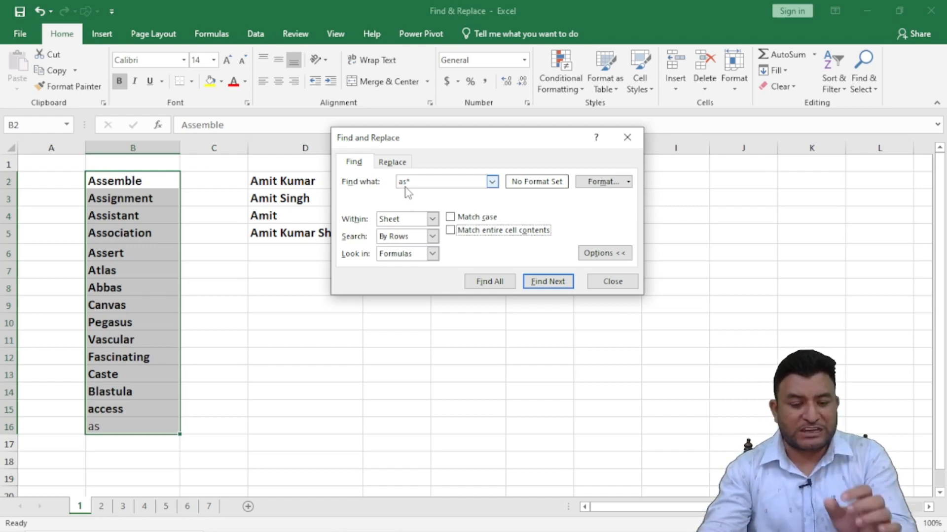
pyautogui.click(403, 163)
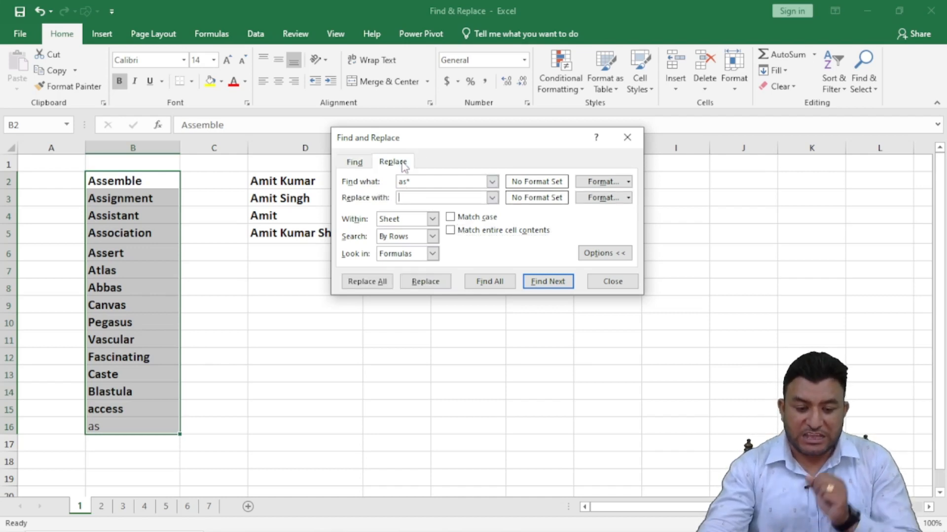
pyautogui.click(412, 197)
pyautogui.write('True')
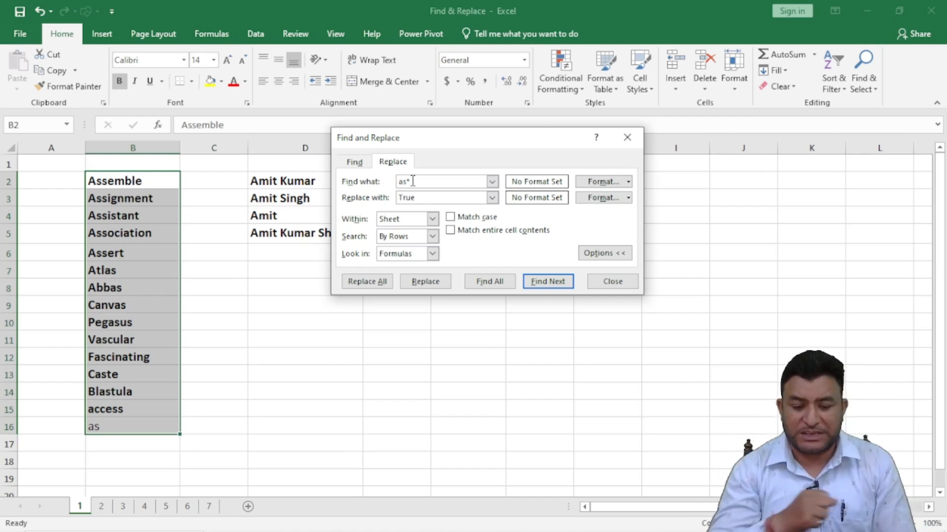
pyautogui.click(376, 281)
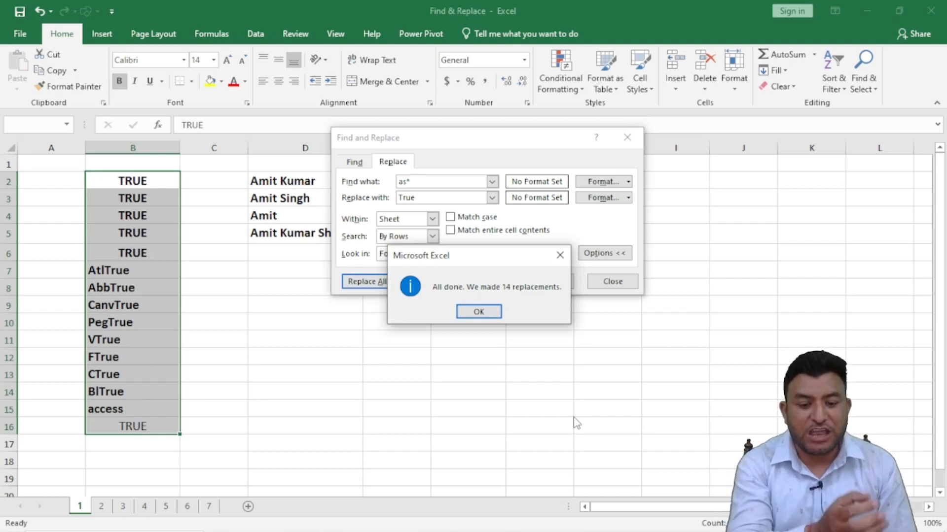
pyautogui.click(474, 312)
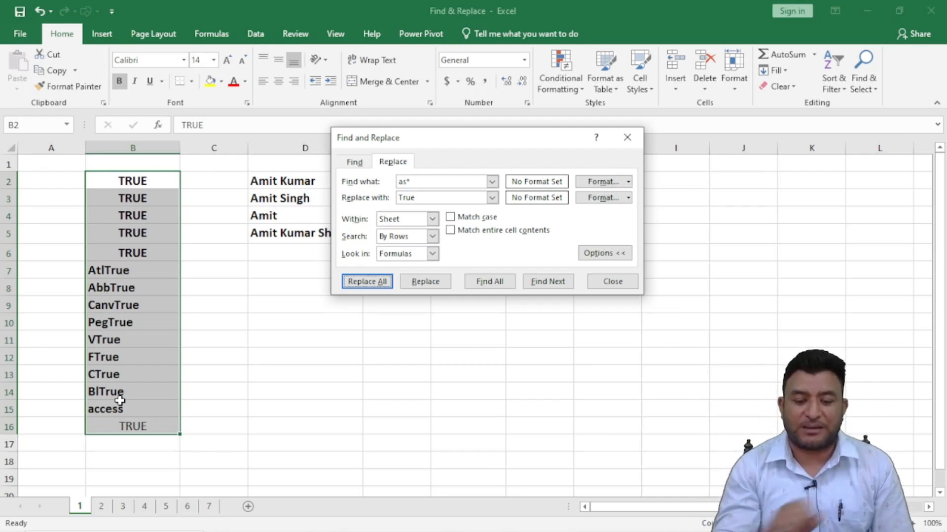
pyautogui.click(623, 280)
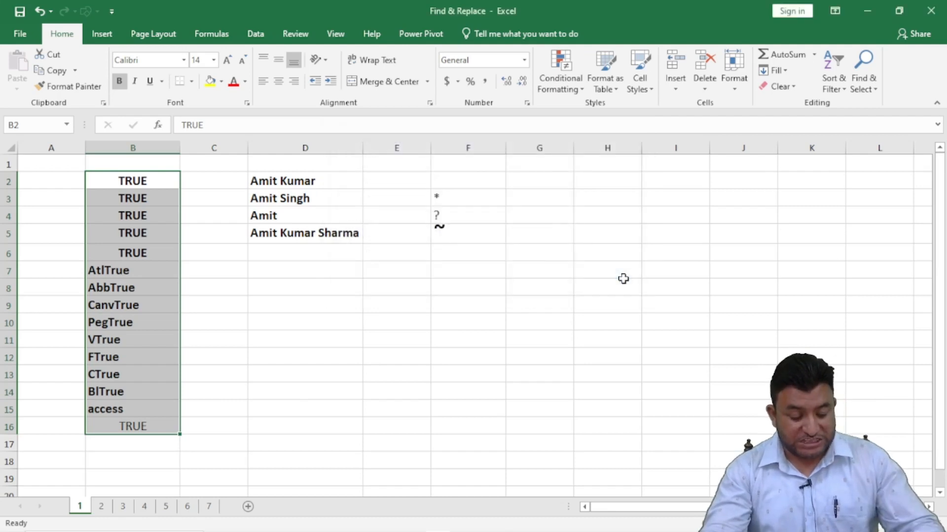
pyautogui.hotkey('ctrl', 'z')
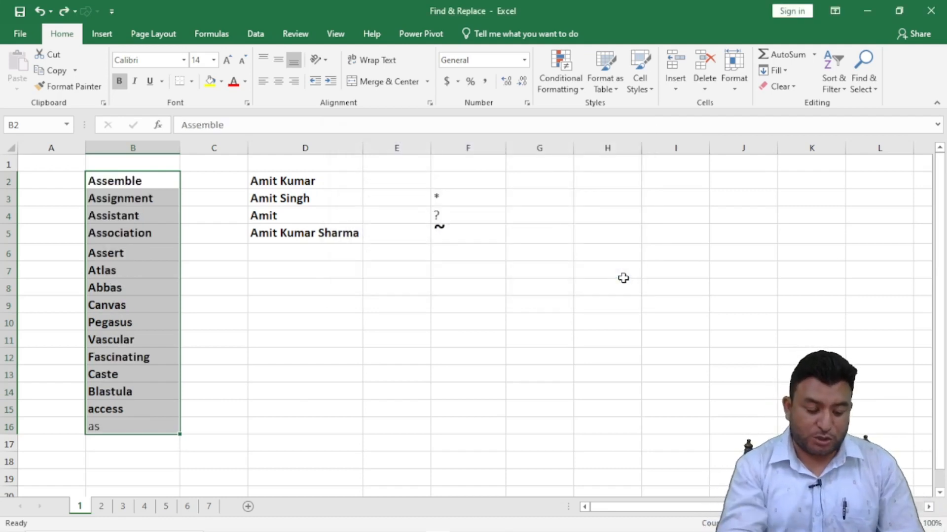
# Step: Replace all as* matches in B2:B16 with True with Match entire cell contents enabled, and undo the replacement
pyautogui.hotkey('ctrl', 'f')
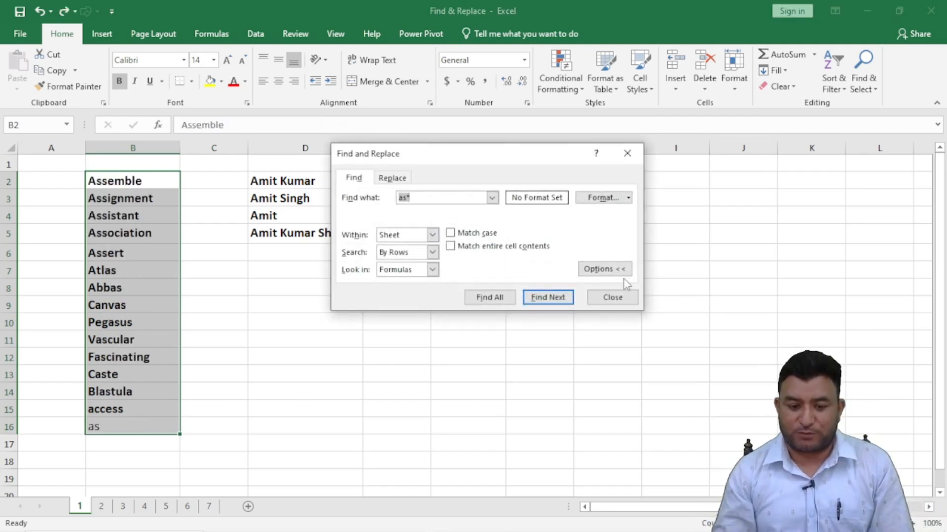
pyautogui.click(450, 247)
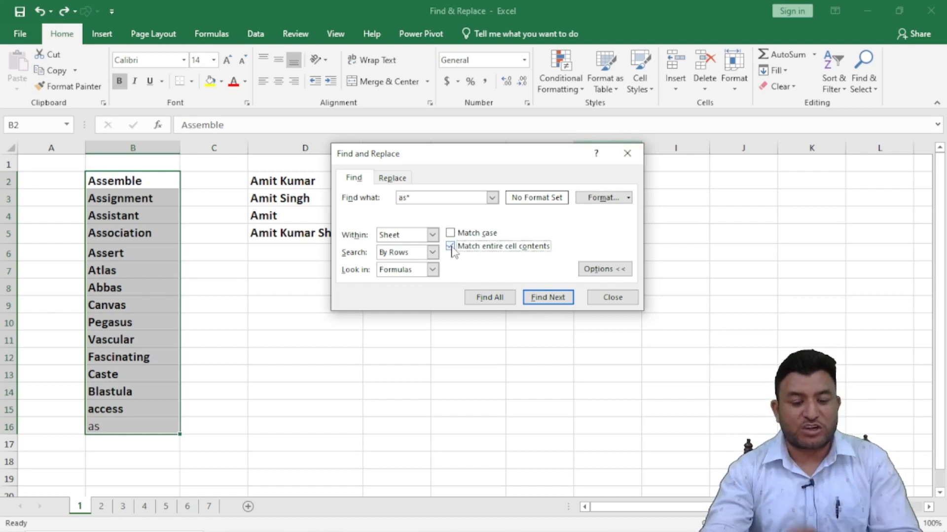
pyautogui.click(397, 177)
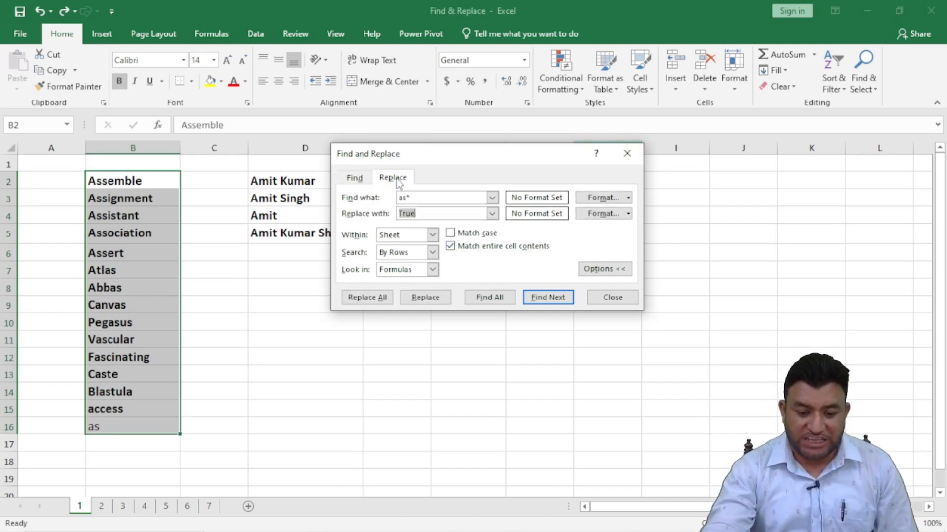
pyautogui.click(377, 300)
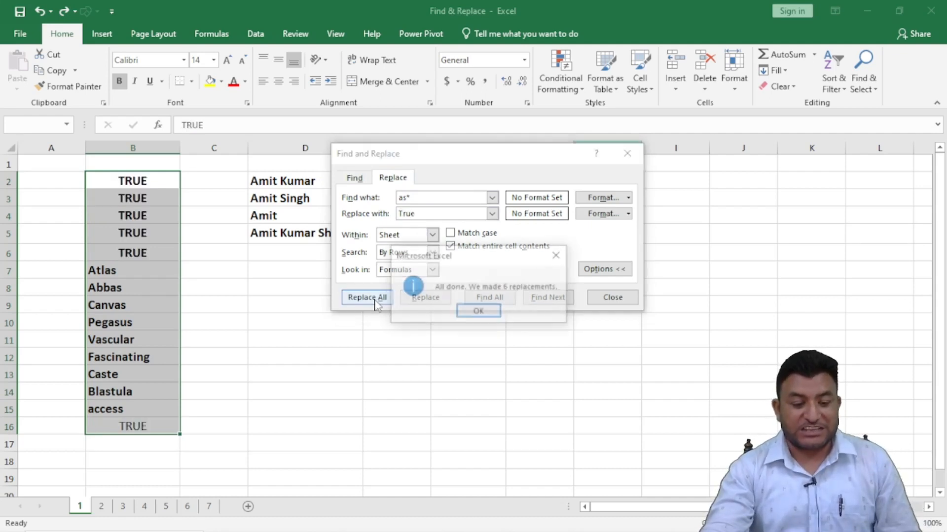
pyautogui.click(485, 313)
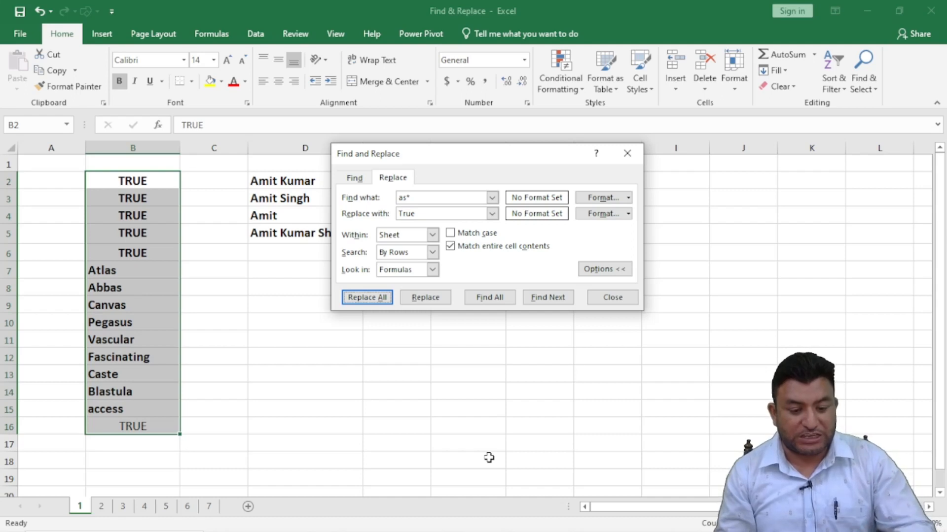
pyautogui.click(611, 298)
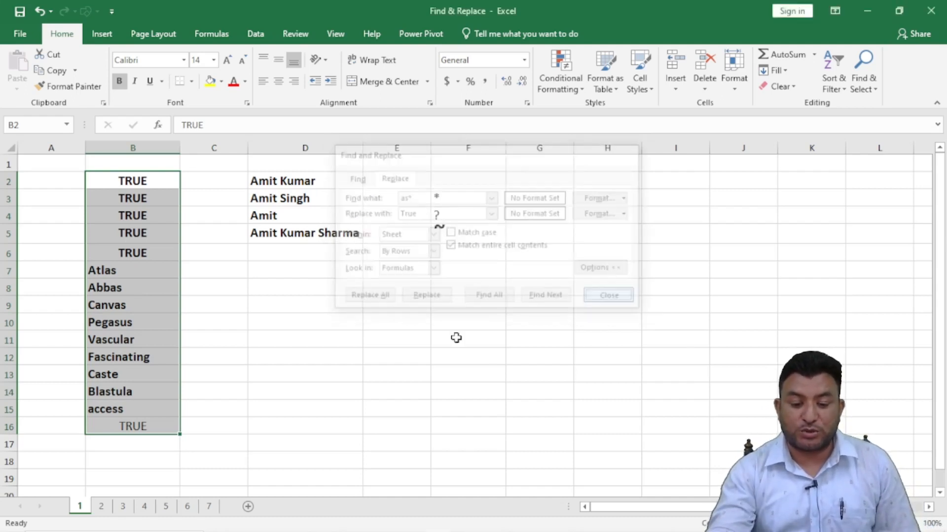
pyautogui.hotkey('ctrl', 'z')
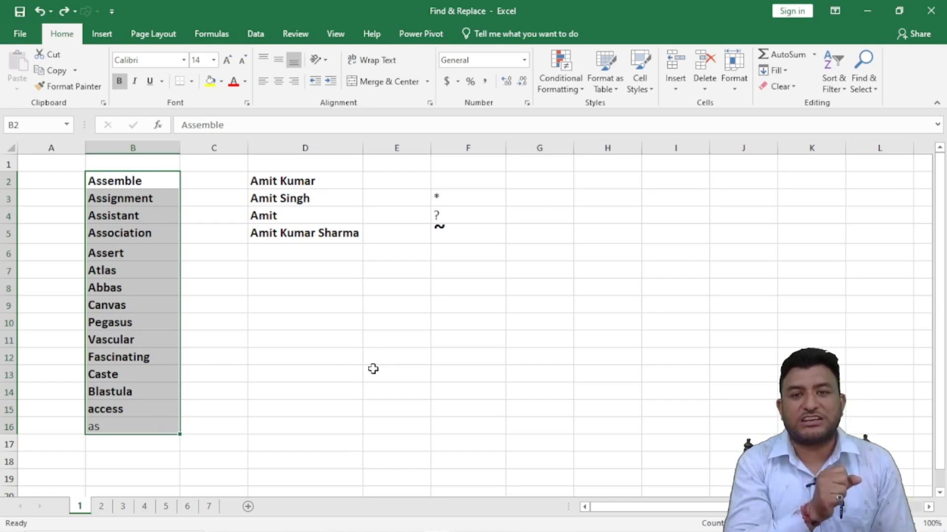
# Step: Find all cells in B2:B16 matching *as with Match entire cell contents off, and move the dialog clear of the word list
pyautogui.hotkey('ctrl', 'f')
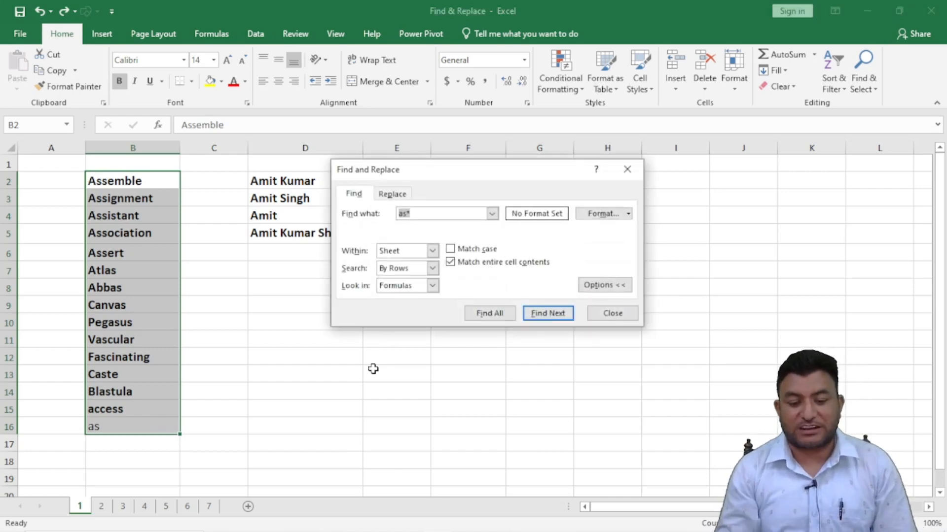
pyautogui.press('BackSpace')
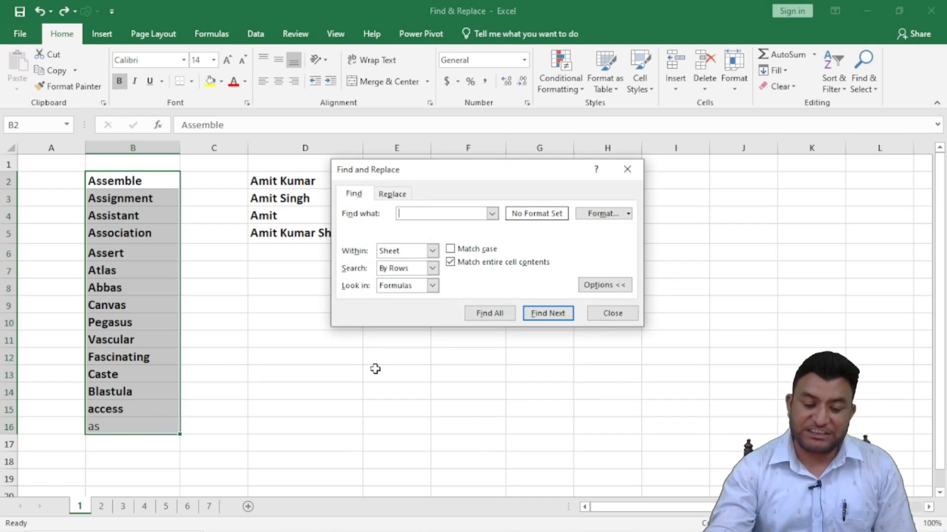
pyautogui.click(451, 263)
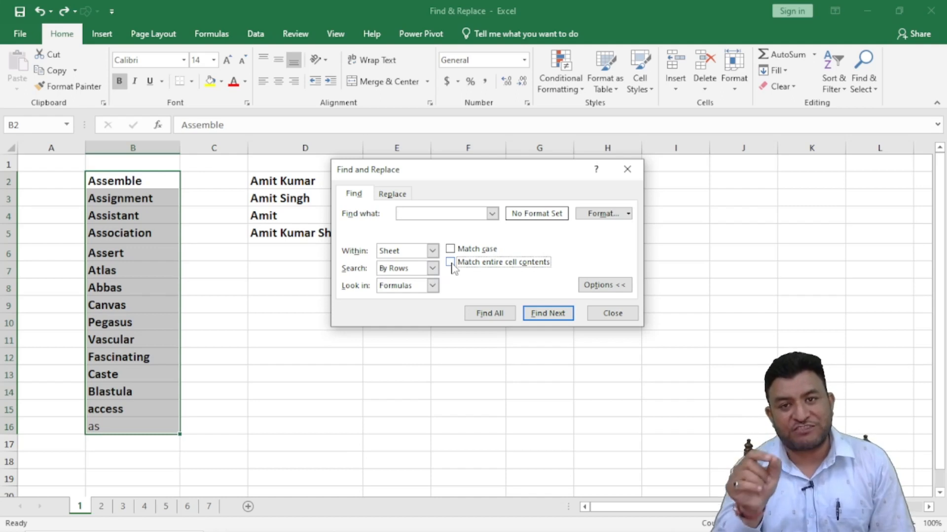
pyautogui.click(405, 215)
pyautogui.write('*a')
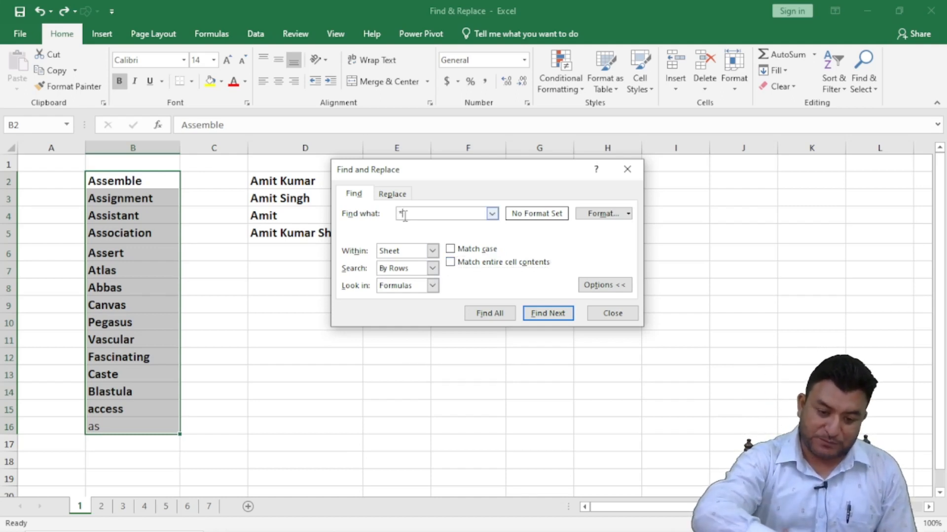
pyautogui.write('s')
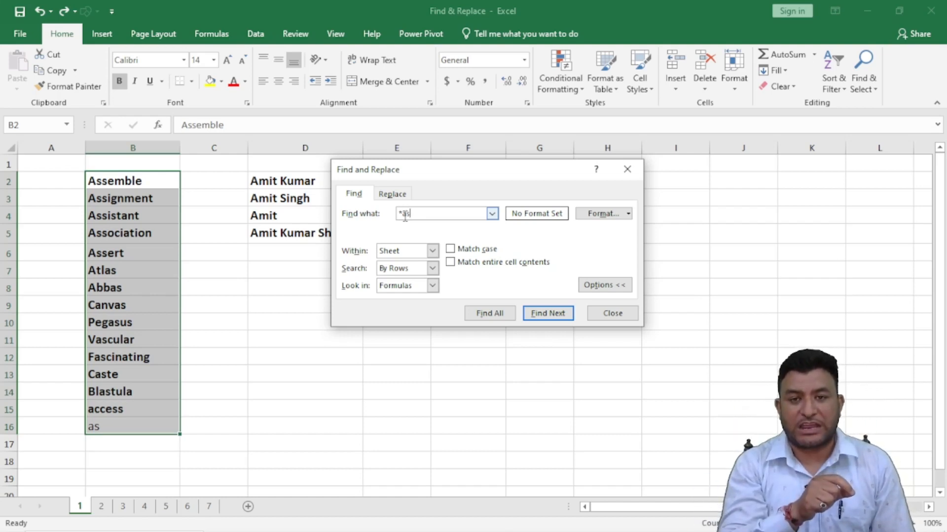
pyautogui.click(489, 313)
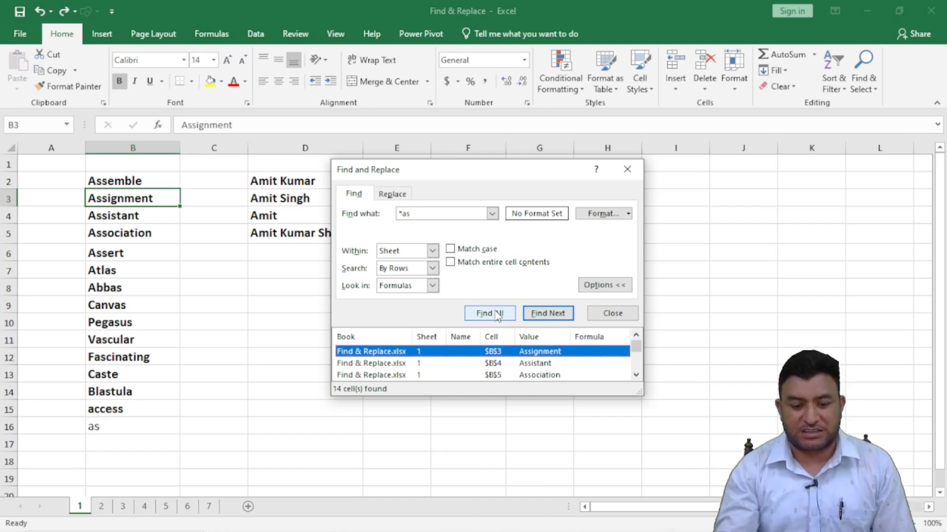
pyautogui.moveTo(457, 175); pyautogui.dragTo(393, 44)
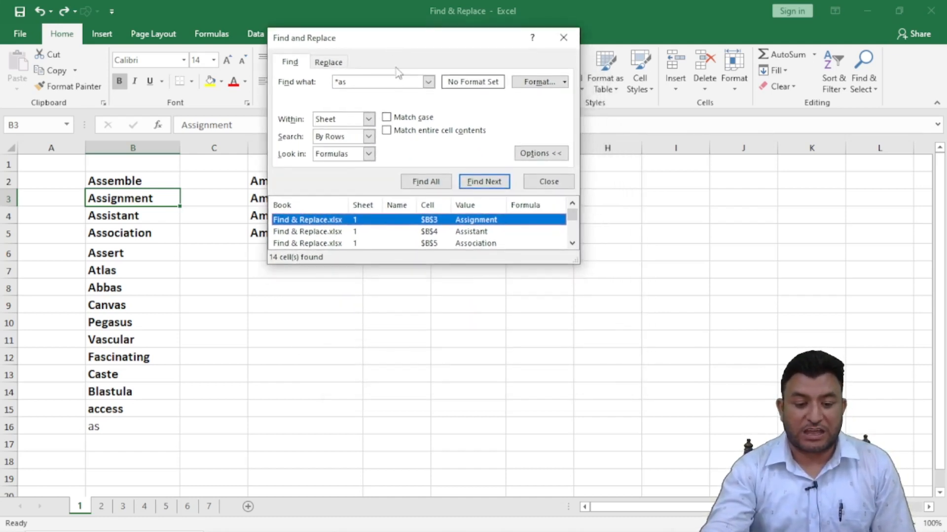
# Step: Find all cells matching *as with Match entire cell contents enabled, and enlarge the dialog to show the full results
pyautogui.click(387, 131)
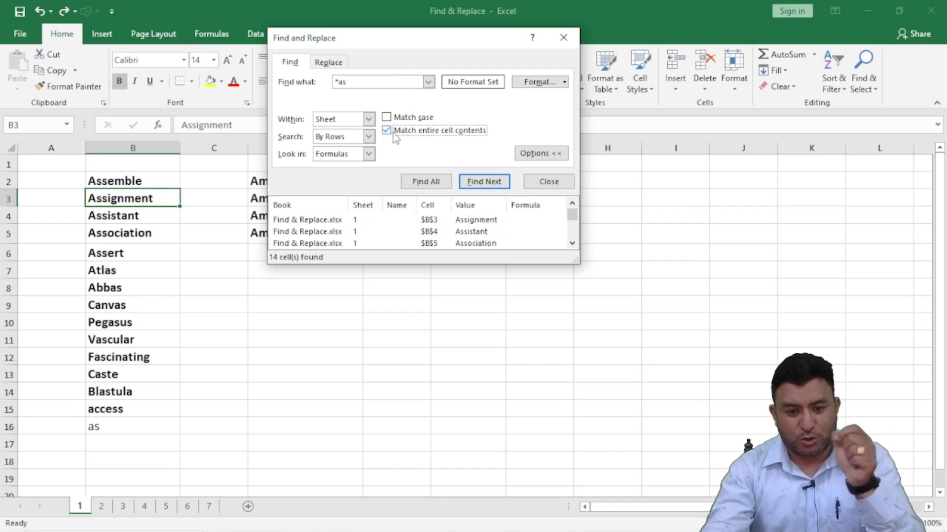
pyautogui.click(427, 181)
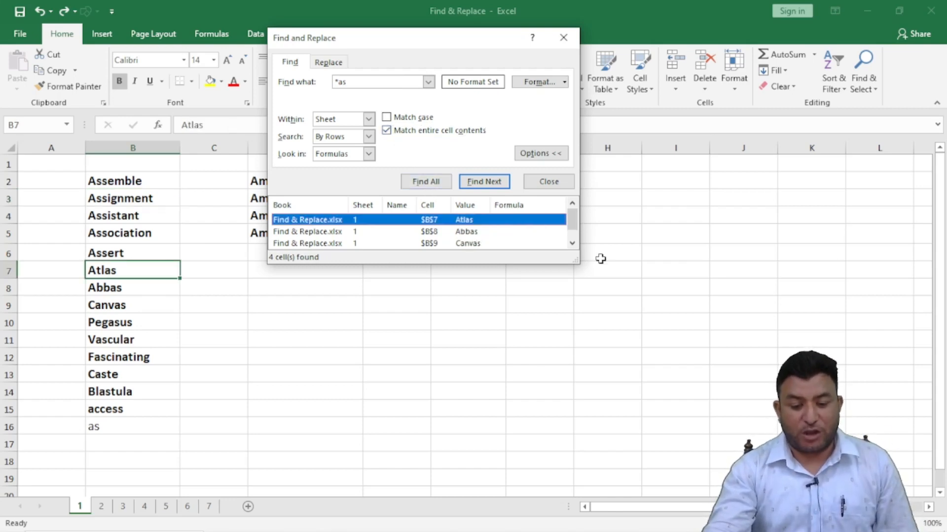
pyautogui.moveTo(574, 261); pyautogui.dragTo(608, 295)
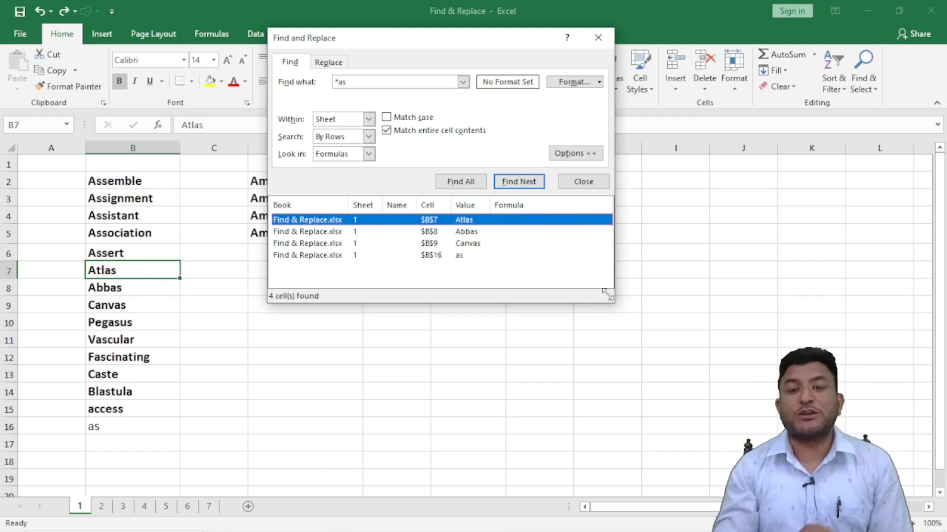
# Step: Replace all cells matching *as with True, keeping Match entire cell contents enabled
pyautogui.click(387, 131)
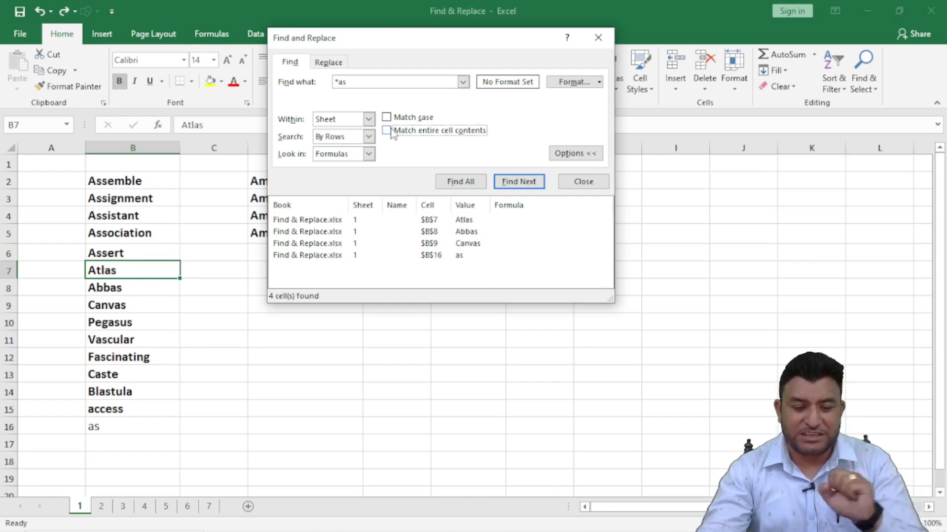
pyautogui.click(387, 132)
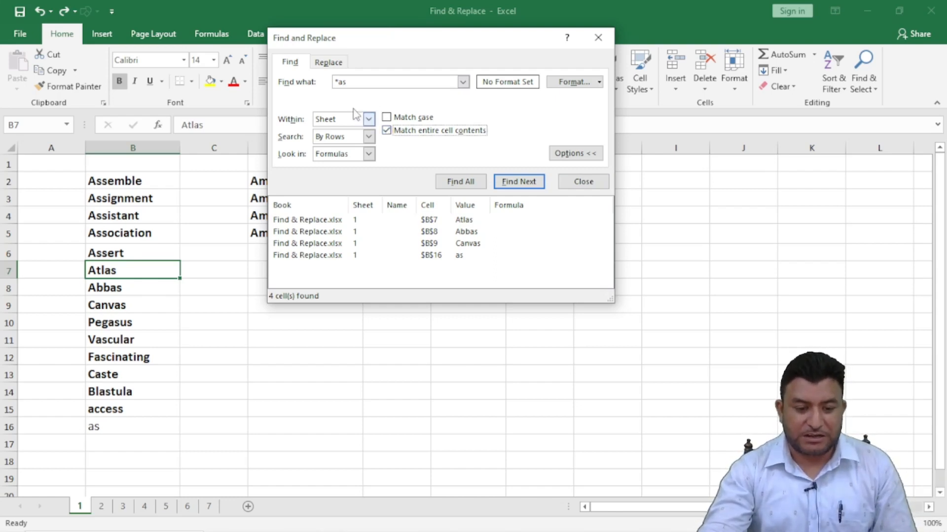
pyautogui.click(329, 63)
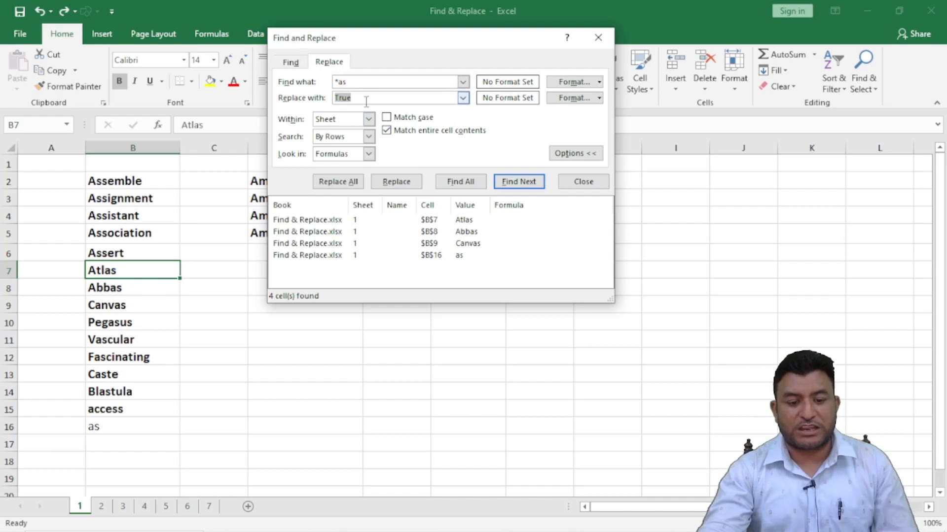
pyautogui.click(334, 182)
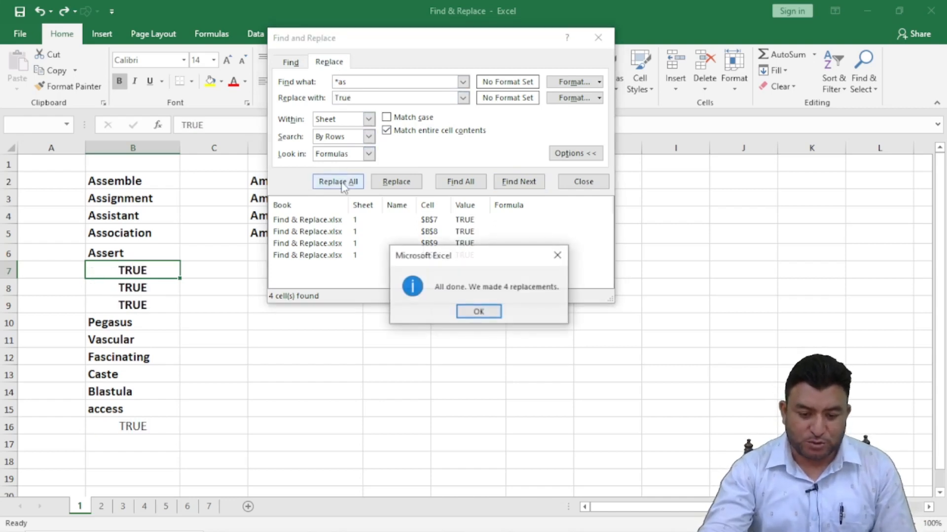
pyautogui.click(480, 311)
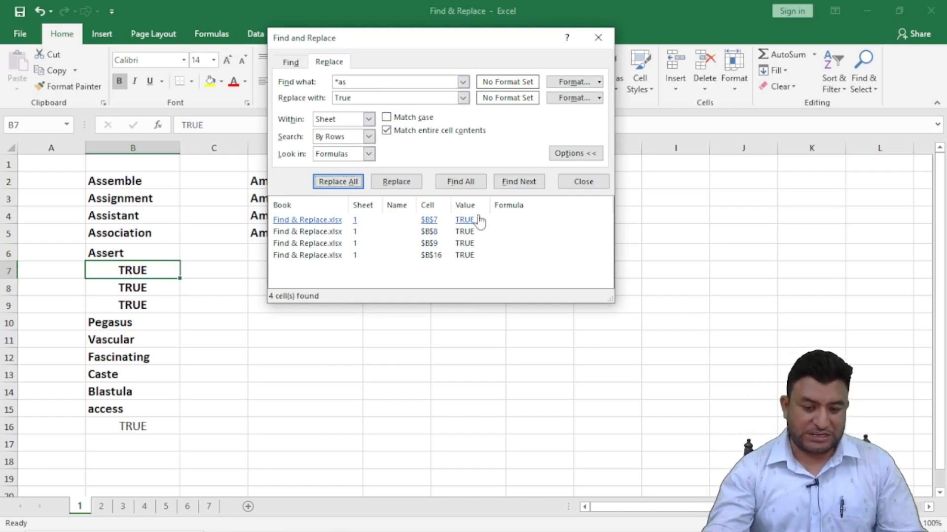
# Step: Close Find and Replace and undo the last replacement in the word list
pyautogui.click(583, 181)
pyautogui.hotkey('ctrl', 'z')
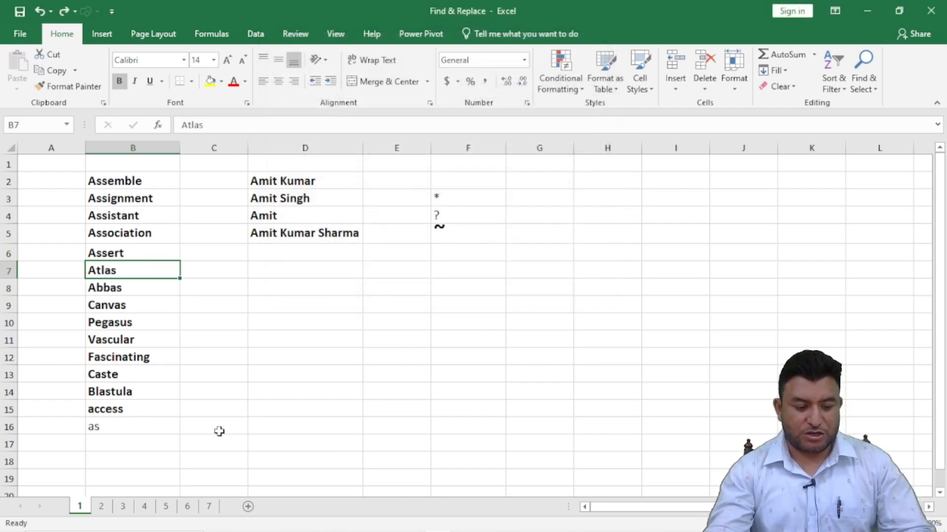
# Step: Find all cells in B2:B16 matching *as* with Match entire cell contents off, then enlarge the dialog and move it clear of the words
pyautogui.moveTo(124, 182); pyautogui.dragTo(138, 427)
pyautogui.hotkey('ctrl', 'f')
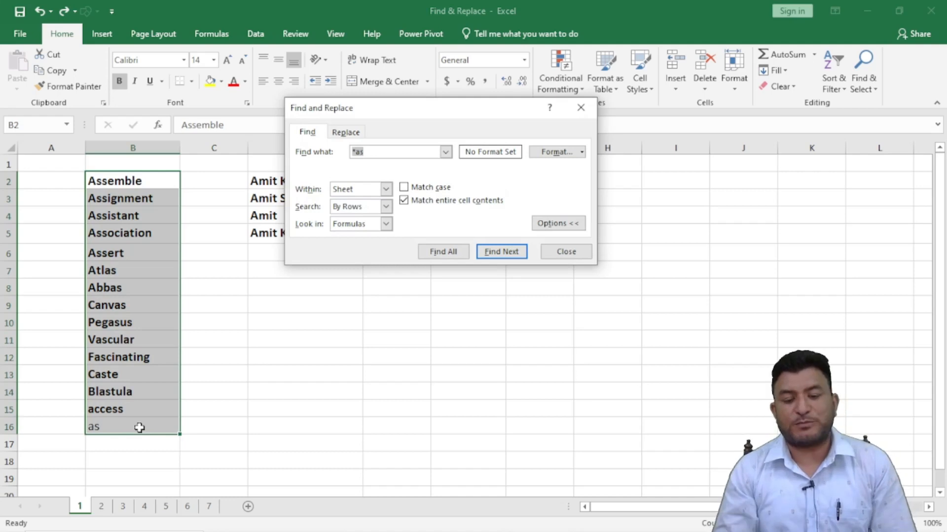
pyautogui.press('BackSpace')
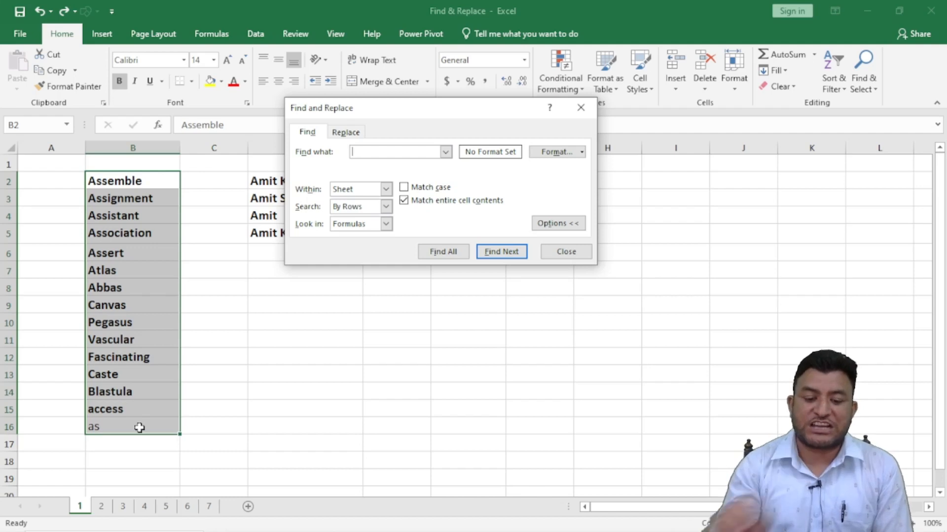
pyautogui.click(404, 202)
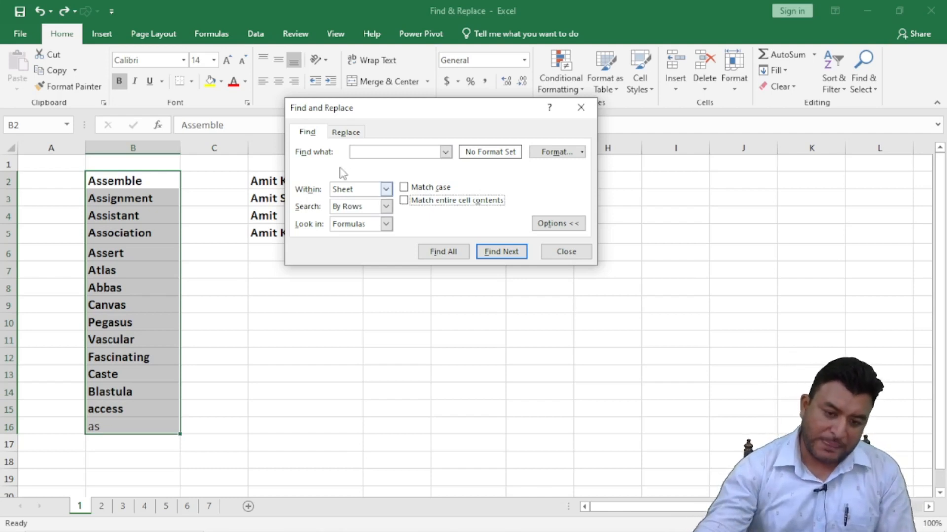
pyautogui.click(357, 151)
pyautogui.write('*')
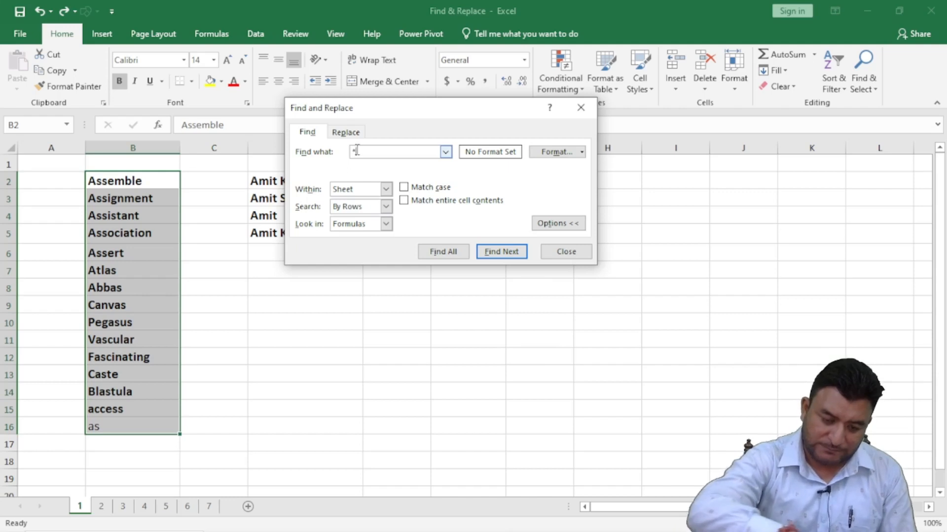
pyautogui.write('as')
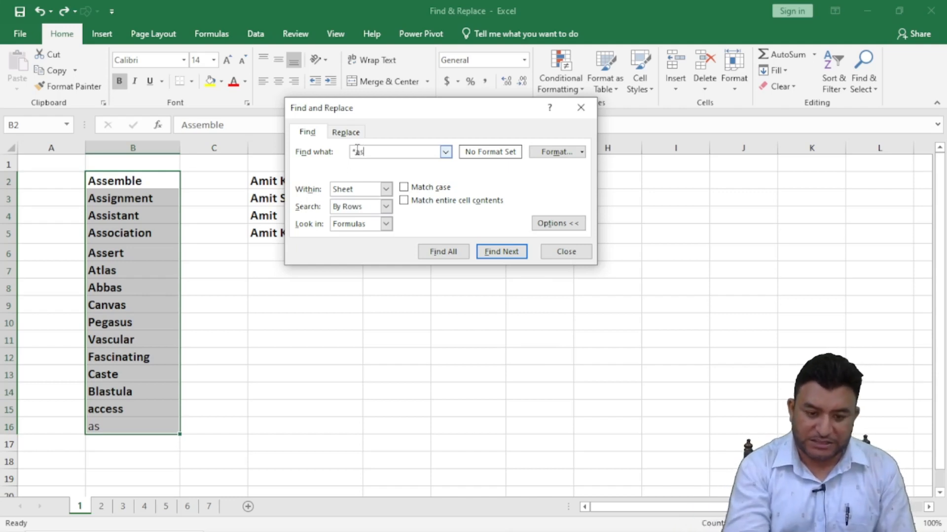
pyautogui.write('*')
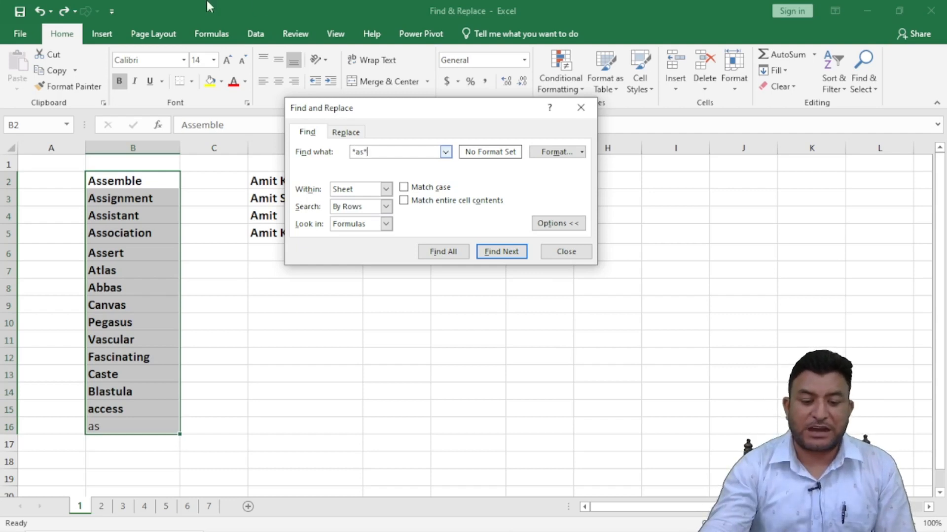
pyautogui.click(451, 253)
pyautogui.moveTo(598, 335); pyautogui.dragTo(710, 479)
pyautogui.moveTo(470, 117); pyautogui.dragTo(421, 66)
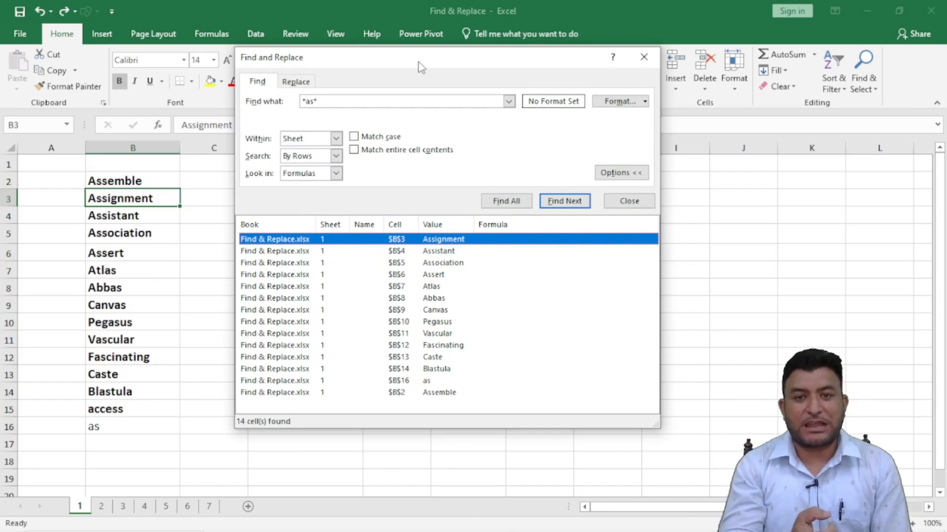
# Step: Find all cells matching *as* with Match entire cell contents enabled, and close the dialog
pyautogui.click(354, 149)
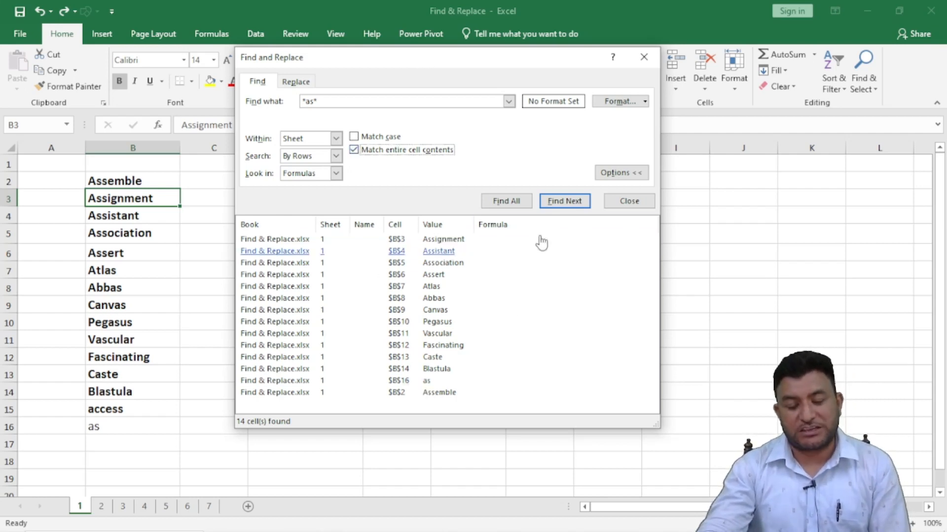
pyautogui.click(518, 203)
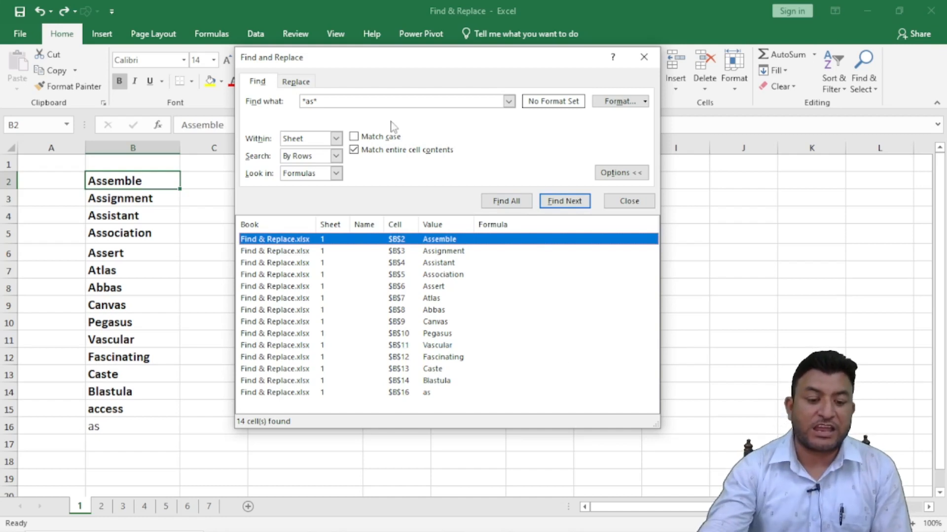
pyautogui.click(358, 152)
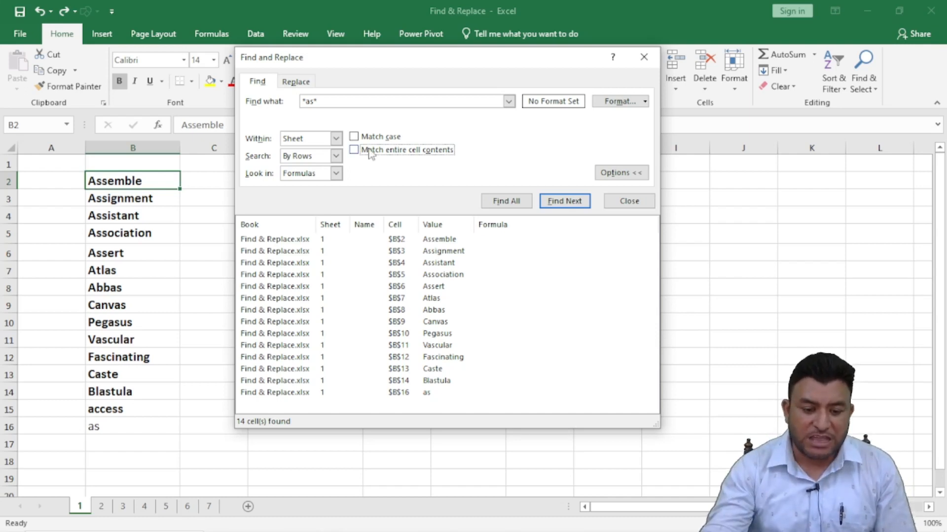
pyautogui.click(354, 150)
pyautogui.click(503, 203)
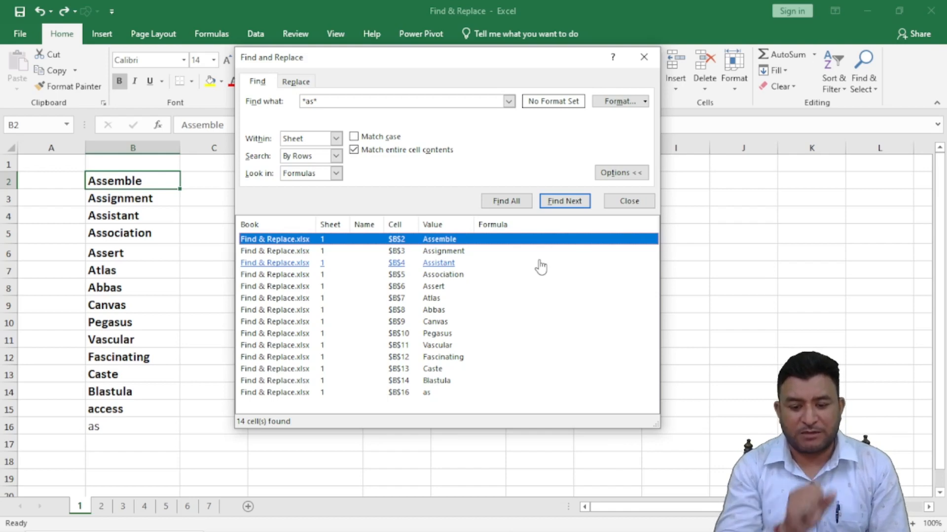
pyautogui.click(625, 201)
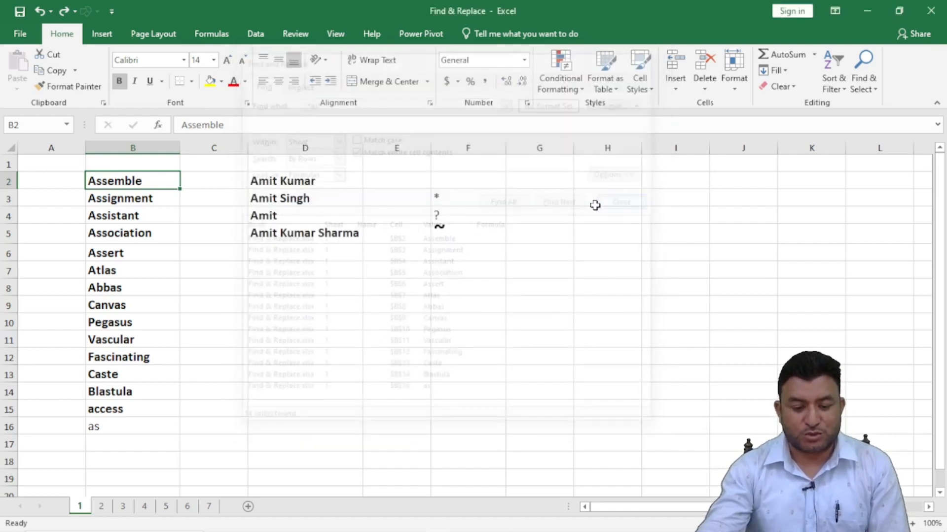
# Step: Set up a search of B2:B16 for a*s with Match entire cell contents off
pyautogui.moveTo(131, 181); pyautogui.dragTo(119, 428)
pyautogui.hotkey('ctrl', 'f')
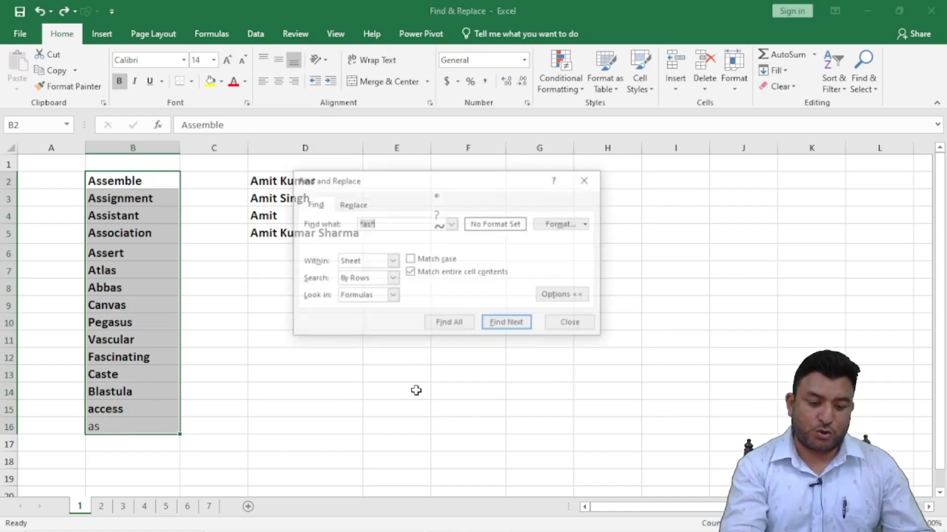
pyautogui.press('BackSpace')
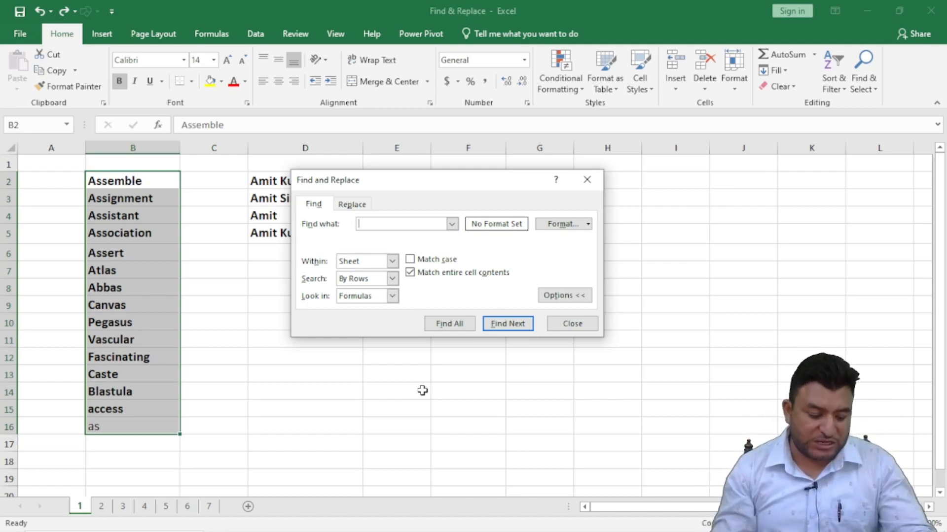
pyautogui.write('a')
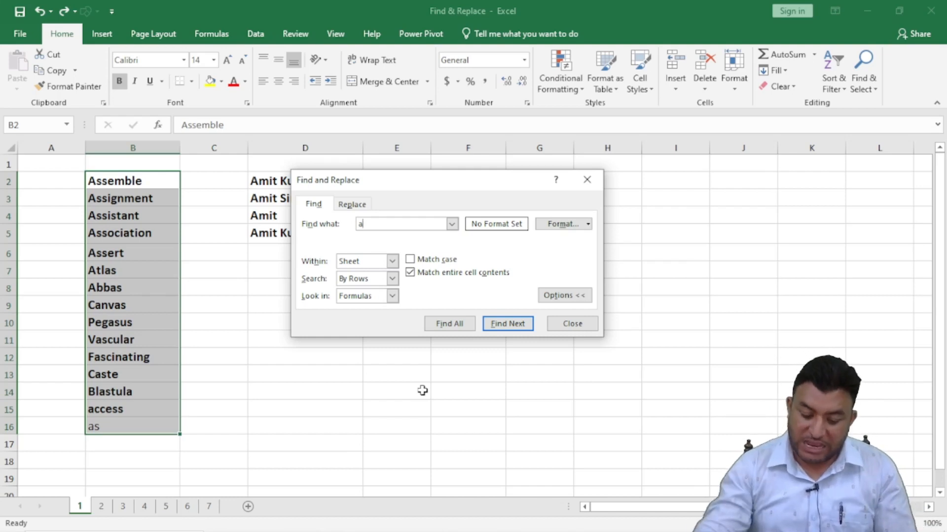
pyautogui.write('*')
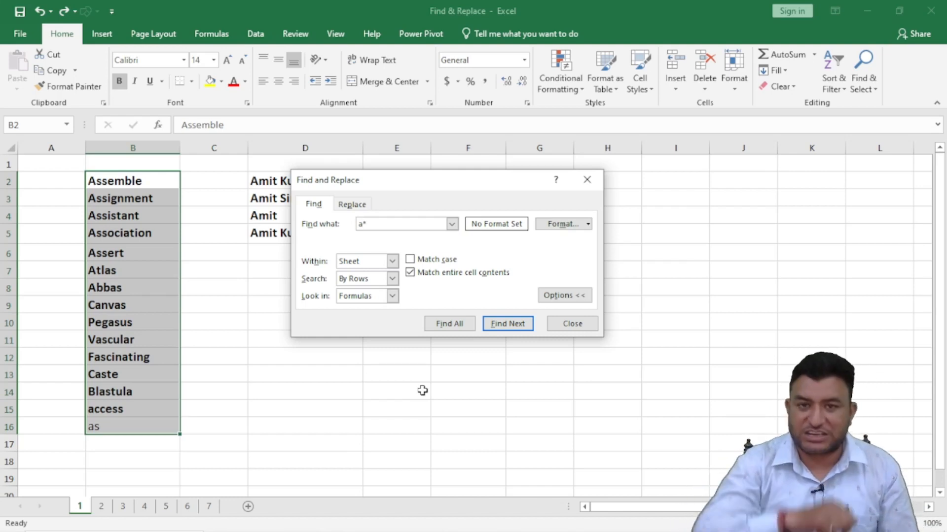
pyautogui.click(410, 273)
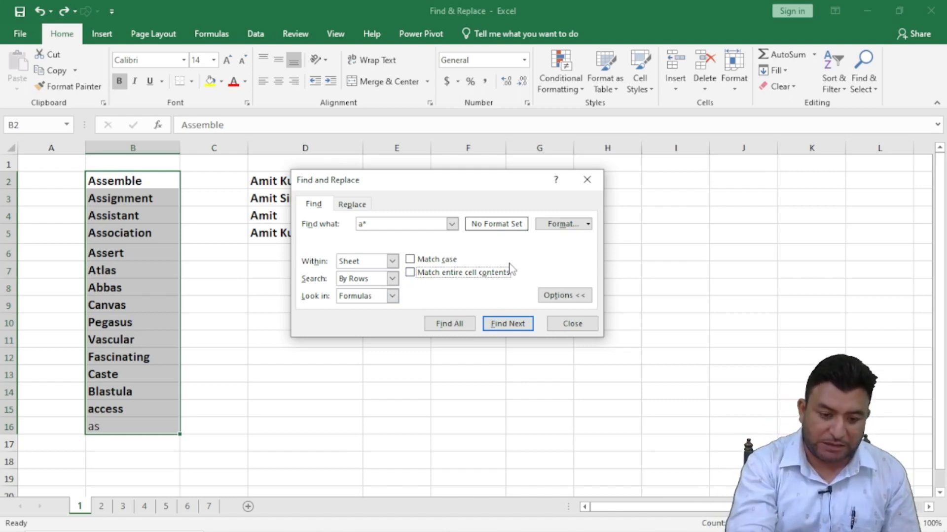
pyautogui.hotkey('alt', 's')
pyautogui.press('Return')
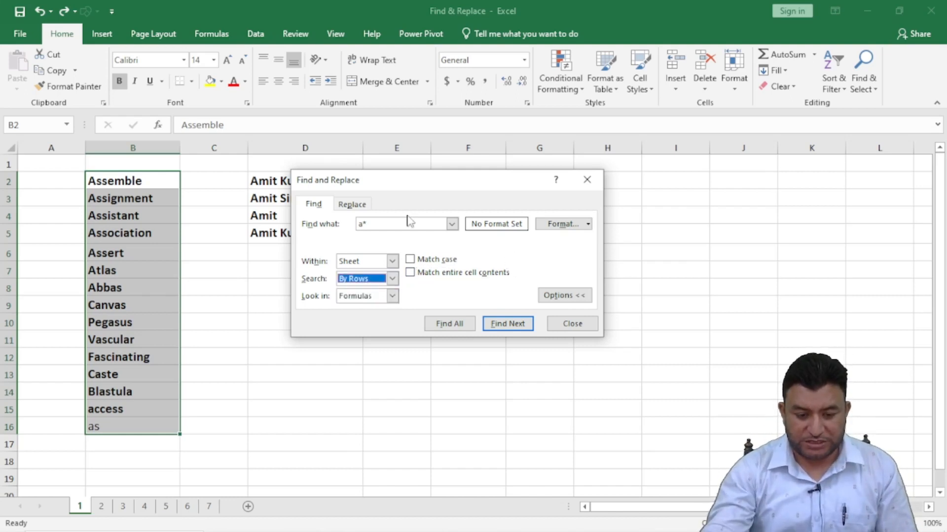
pyautogui.click(384, 224)
pyautogui.write('s')
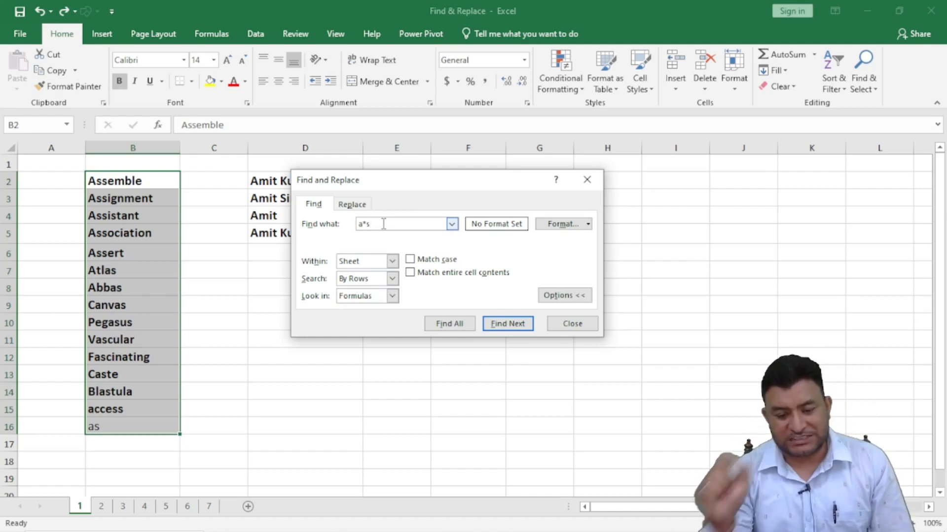
# Step: List all a*s matches, and enlarge and reposition the dialog to show the full results beside the word list
pyautogui.click(450, 323)
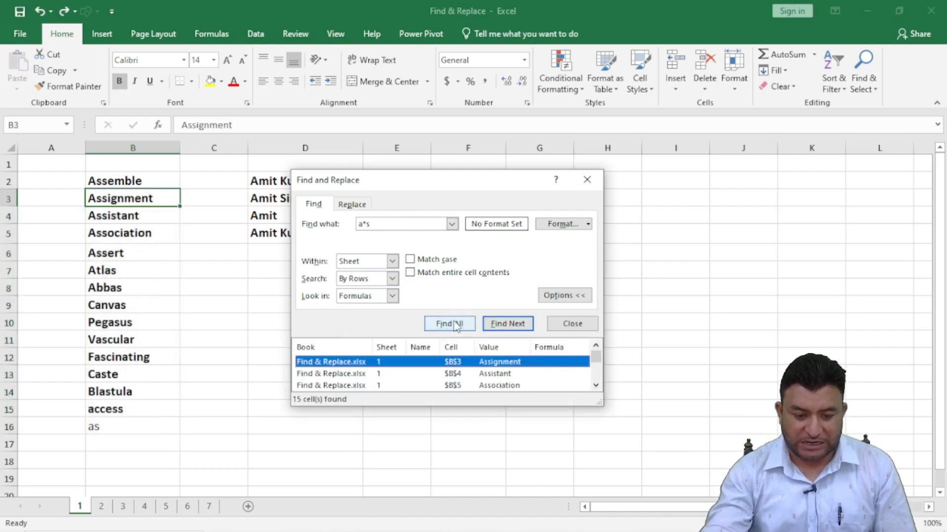
pyautogui.moveTo(406, 181); pyautogui.dragTo(401, 99)
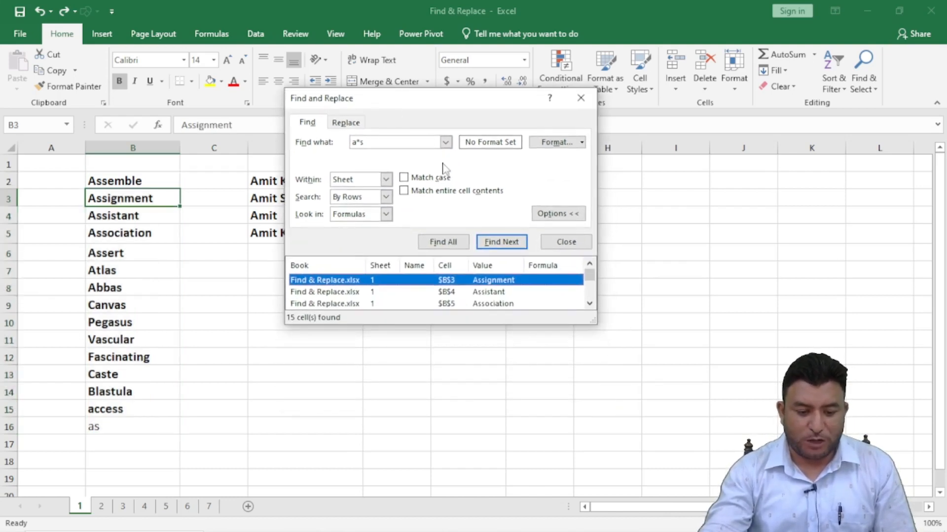
pyautogui.moveTo(591, 320); pyautogui.dragTo(795, 491)
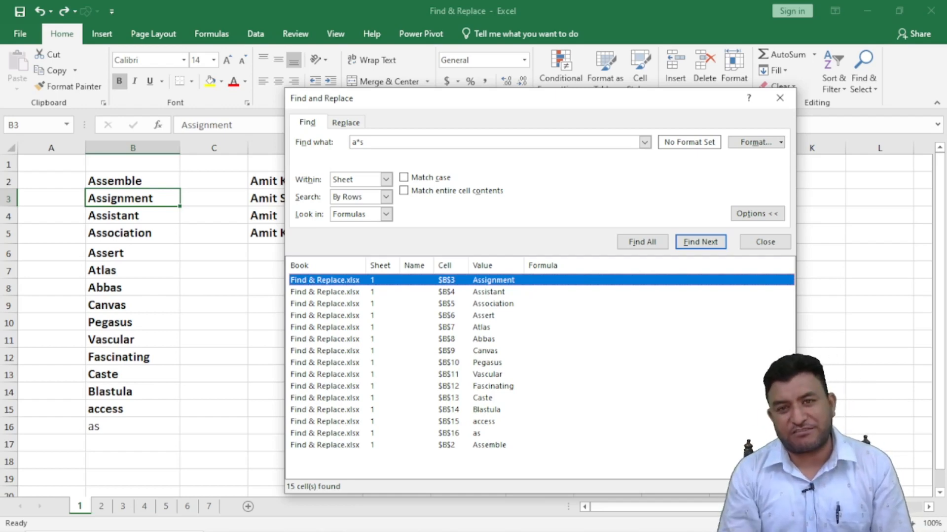
pyautogui.moveTo(455, 98); pyautogui.dragTo(408, 23)
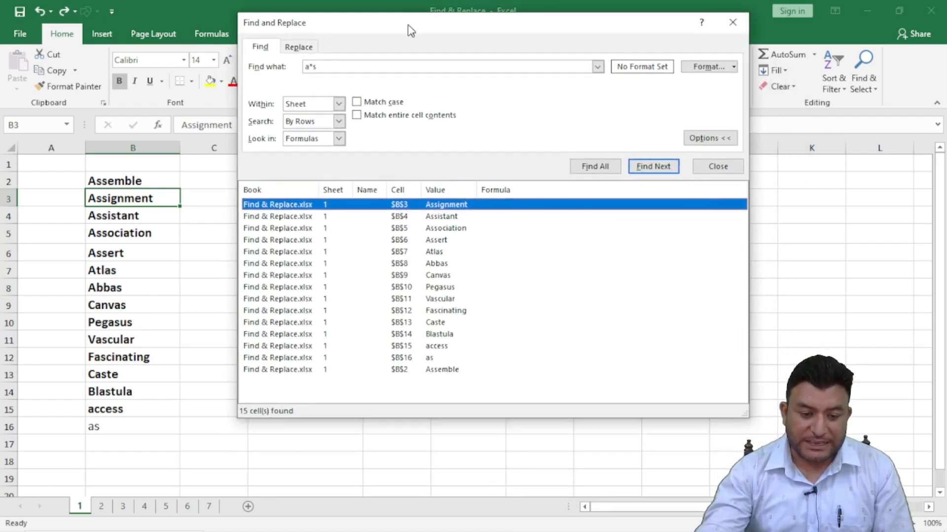
# Step: Find all cells matching a*s with Match entire cell contents enabled, close the dialog and select cell E11
pyautogui.click(359, 115)
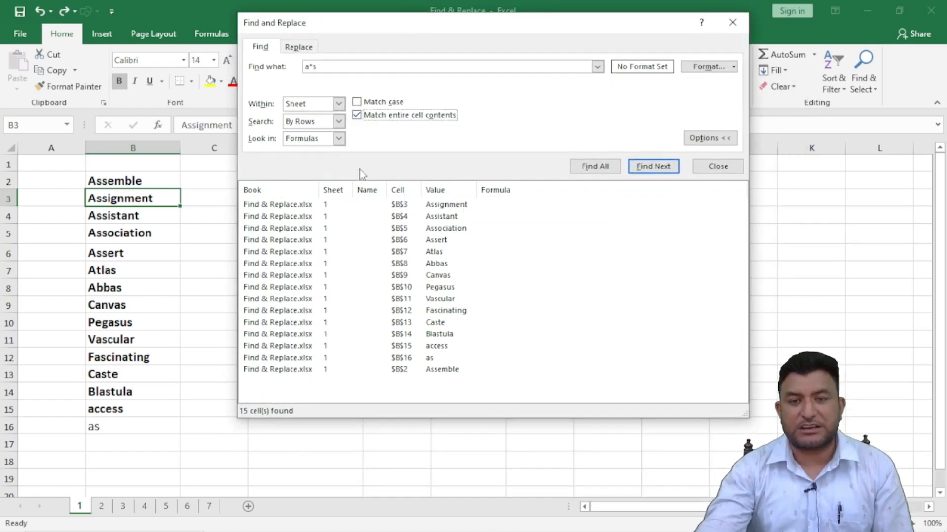
pyautogui.click(606, 167)
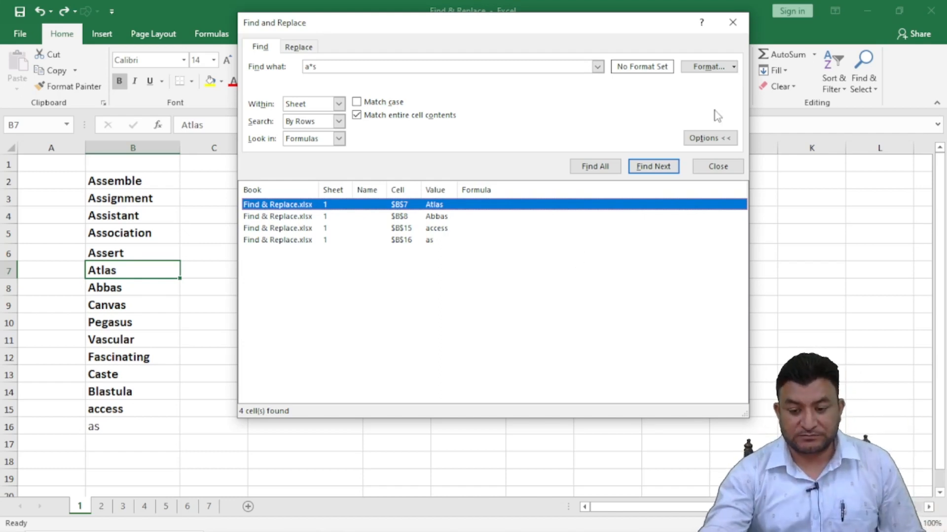
pyautogui.click(718, 166)
pyautogui.click(427, 340)
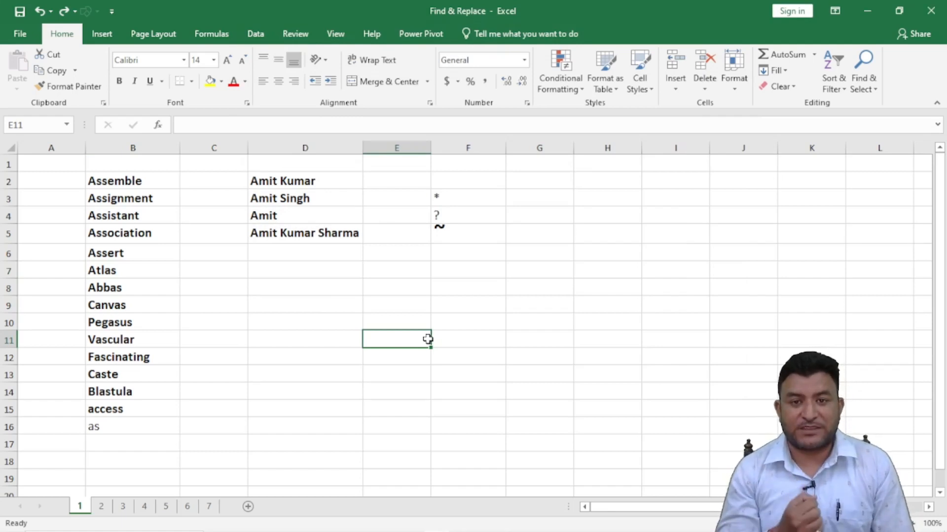
pyautogui.click(291, 182)
pyautogui.click(295, 203)
pyautogui.click(280, 218)
pyautogui.click(295, 235)
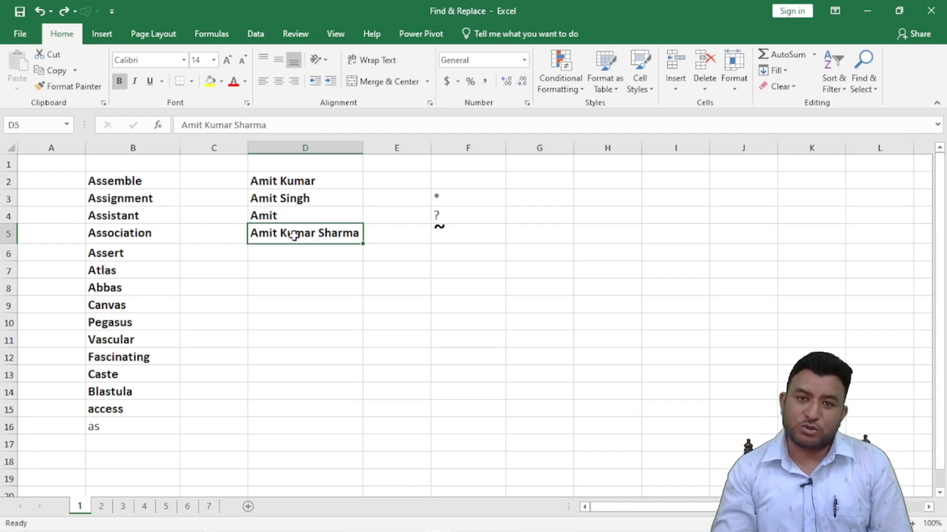
# Step: Find all cells in D2:D5 containing the shared first name with Match entire cell contents off, and enlarge the dialog to show every match
pyautogui.moveTo(284, 184); pyautogui.dragTo(297, 230)
pyautogui.hotkey('ctrl', 'f')
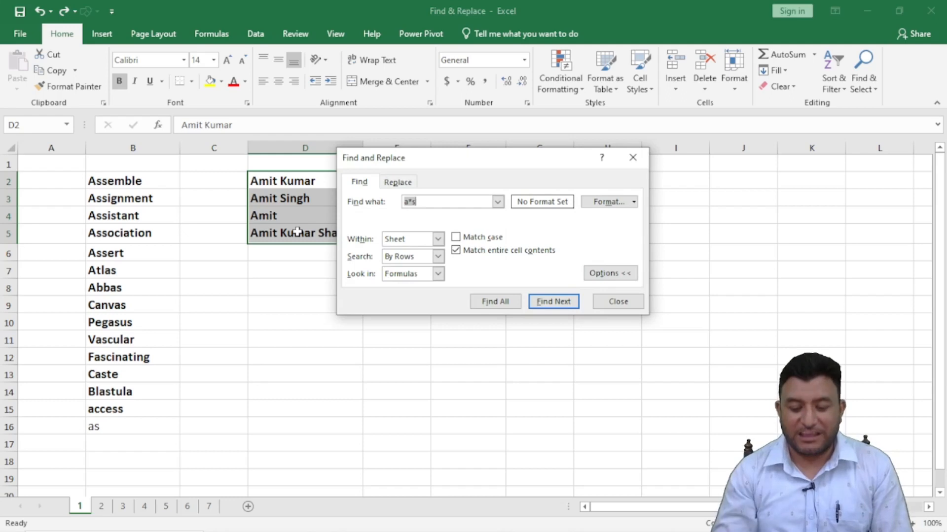
pyautogui.press('BackSpace')
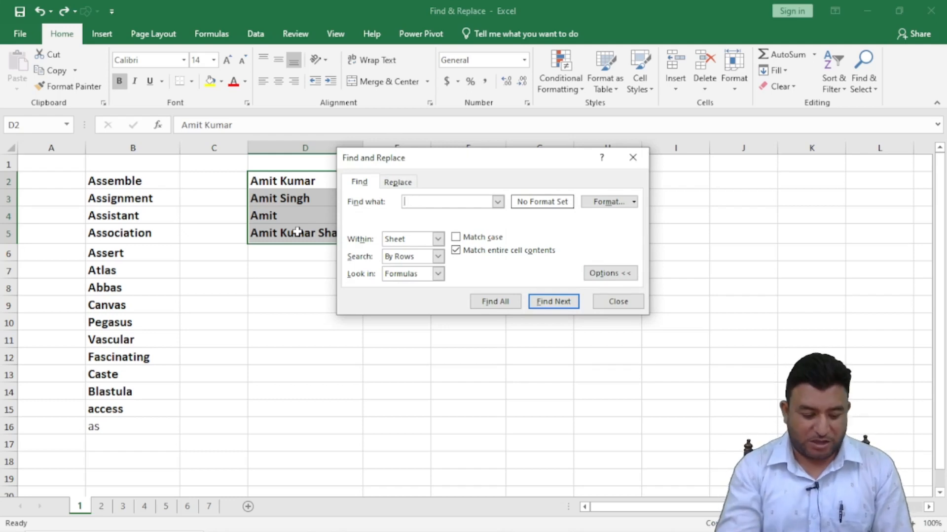
pyautogui.write('amit')
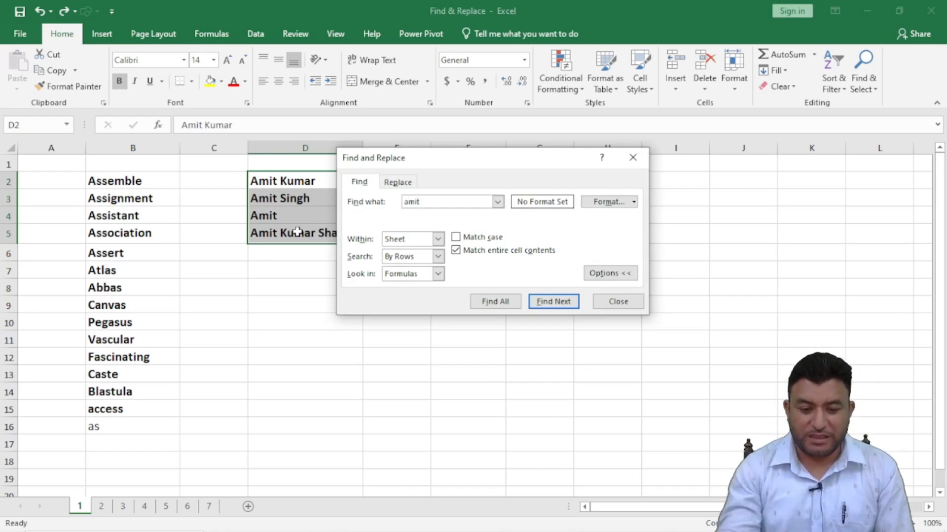
pyautogui.click(456, 251)
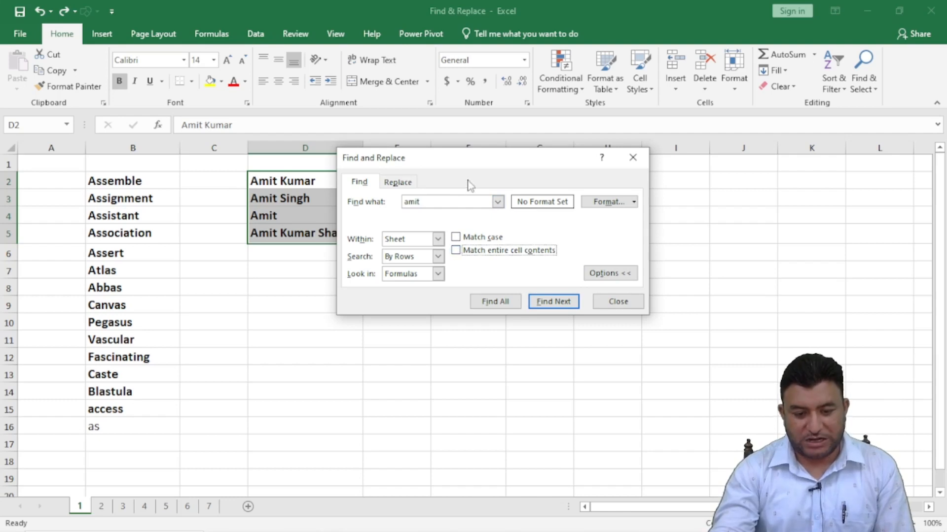
pyautogui.moveTo(472, 167); pyautogui.dragTo(551, 77)
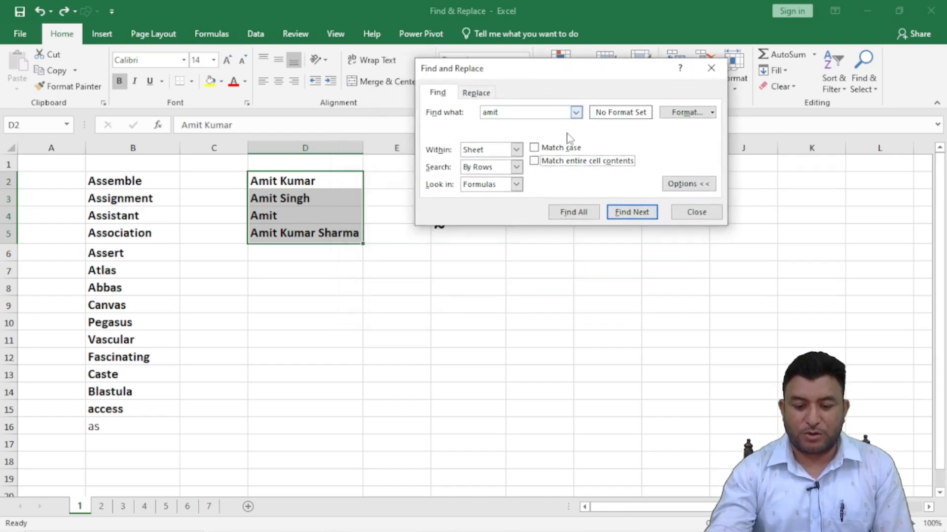
pyautogui.click(572, 213)
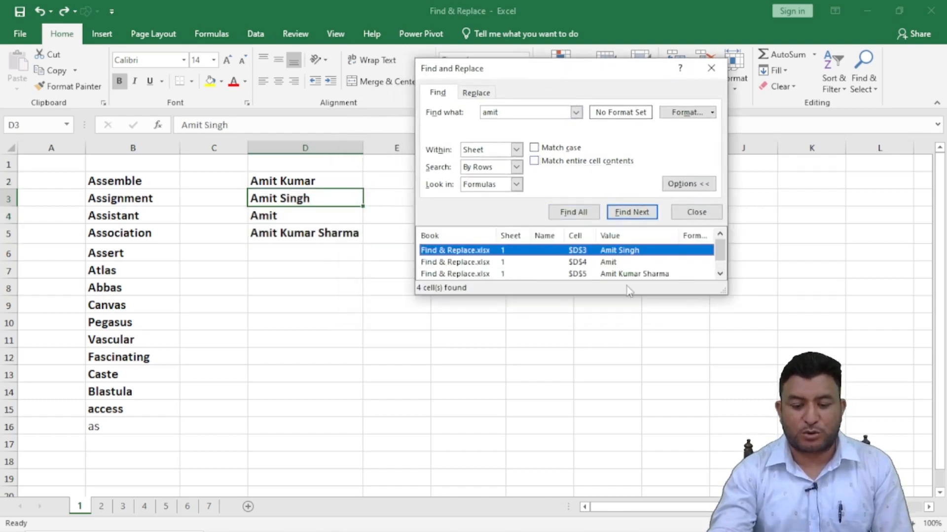
pyautogui.moveTo(576, 293); pyautogui.dragTo(584, 332)
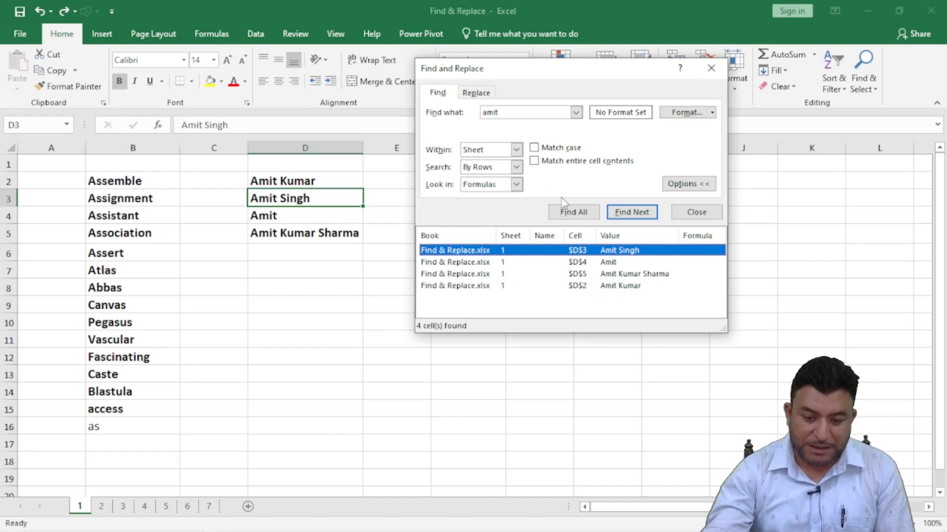
# Step: Find all matches for the shared first name with Match entire cell contents on, and again with it off and a trailing space added
pyautogui.click(535, 161)
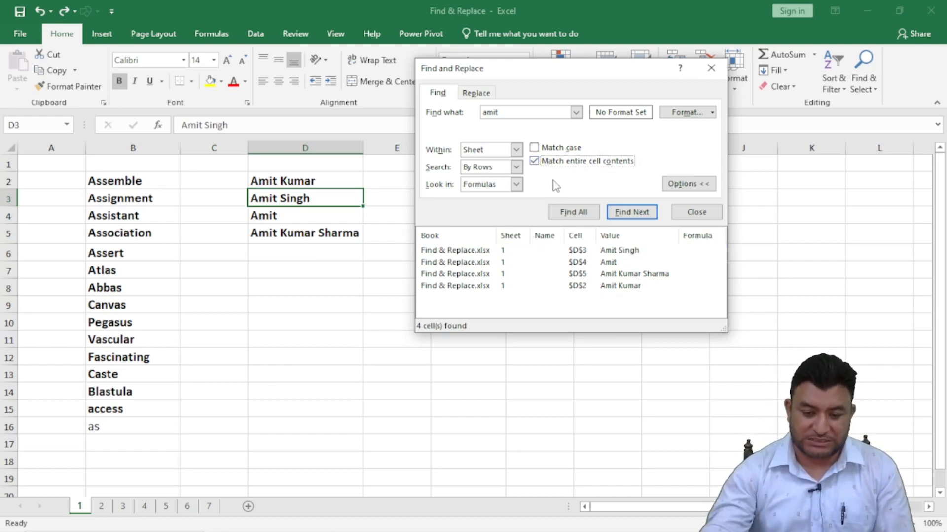
pyautogui.click(578, 216)
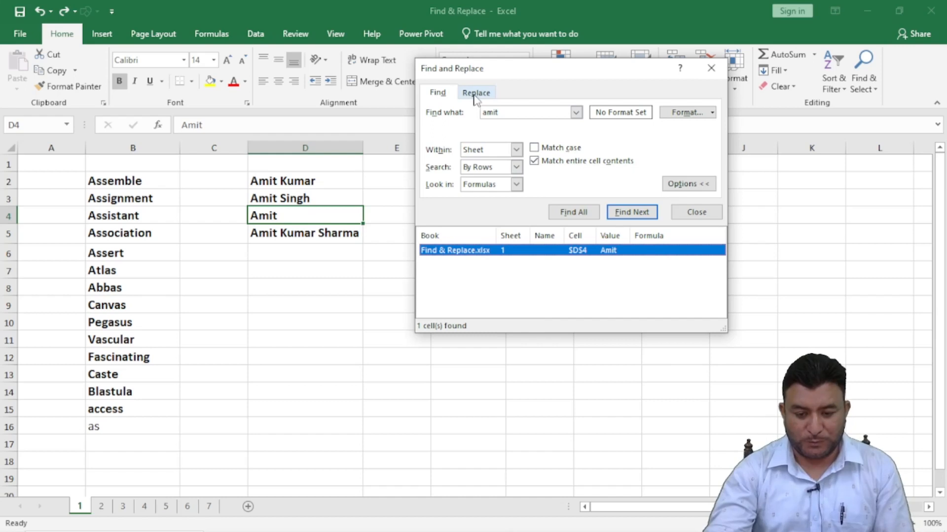
pyautogui.click(534, 161)
pyautogui.click(532, 112)
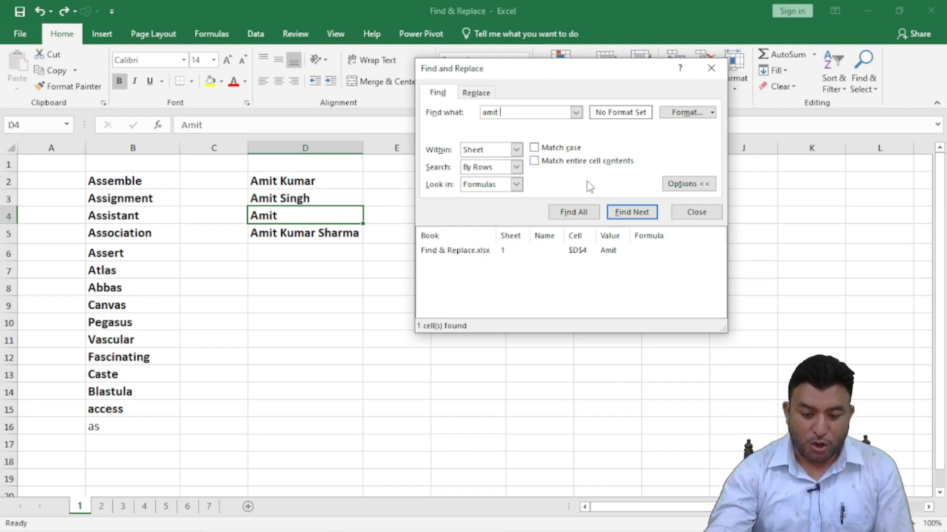
pyautogui.click(586, 215)
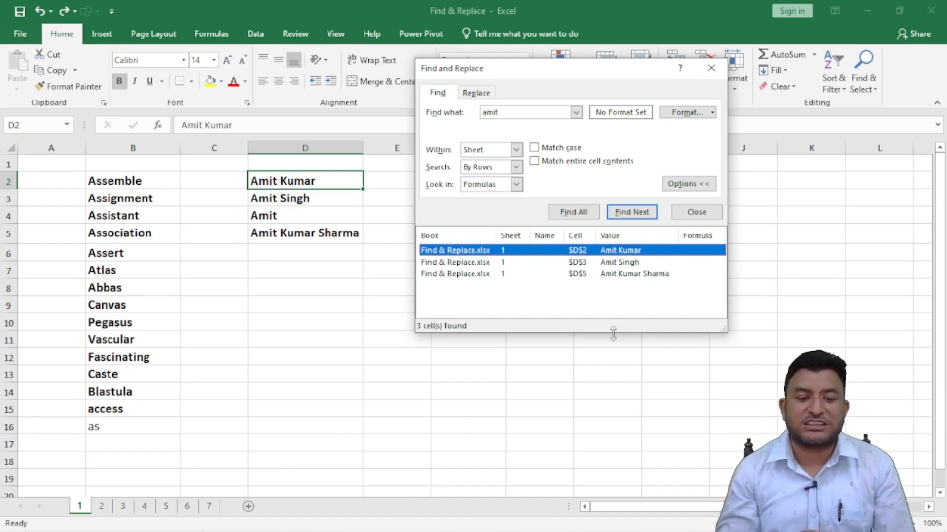
# Step: Check the contents of cell D4, and find all cells matching the first name followed by * and a trailing space
pyautogui.doubleClick(290, 216)
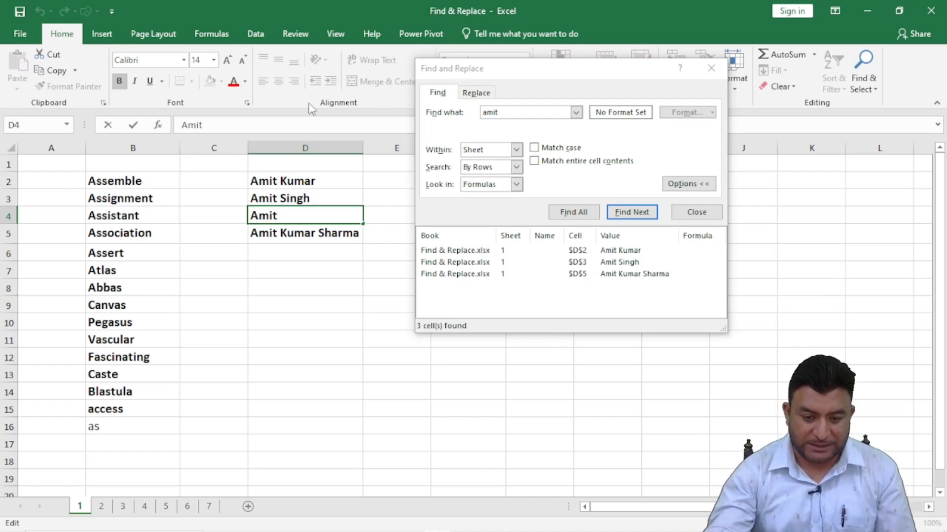
pyautogui.click(499, 113)
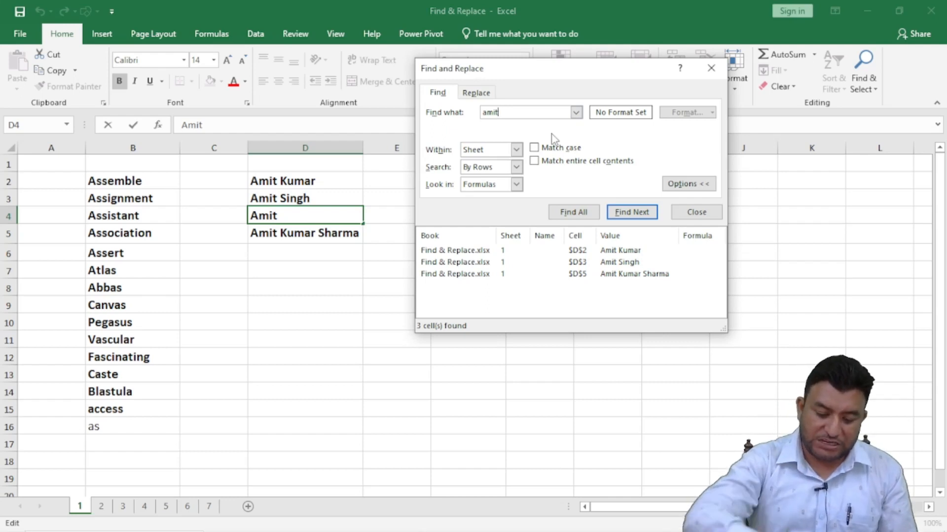
pyautogui.write('*')
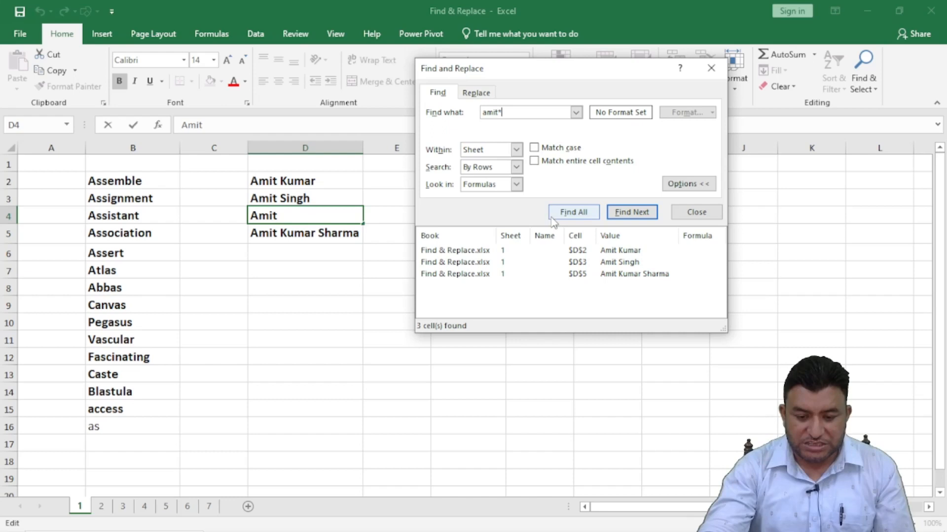
pyautogui.click(579, 215)
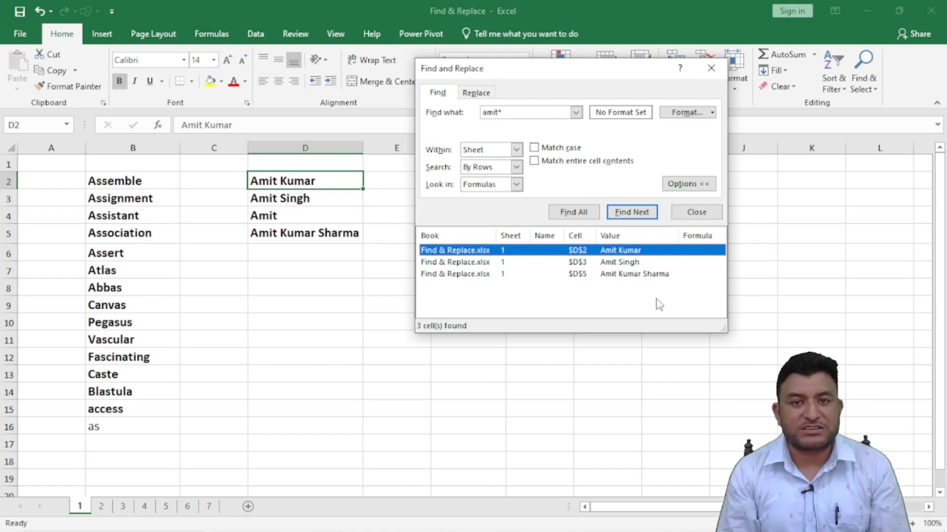
pyautogui.click(574, 213)
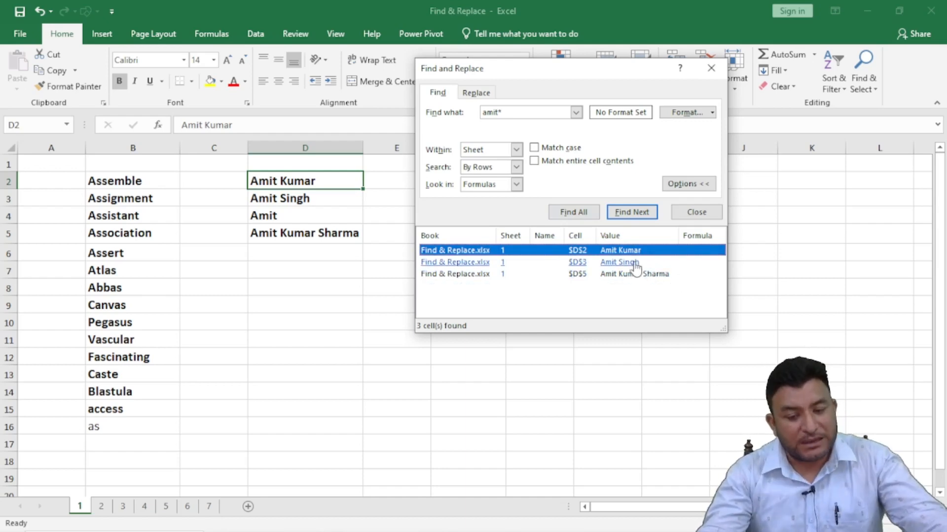
# Step: Find all matches for the first name with * but no trailing space, and again with the space restored
pyautogui.click(513, 115)
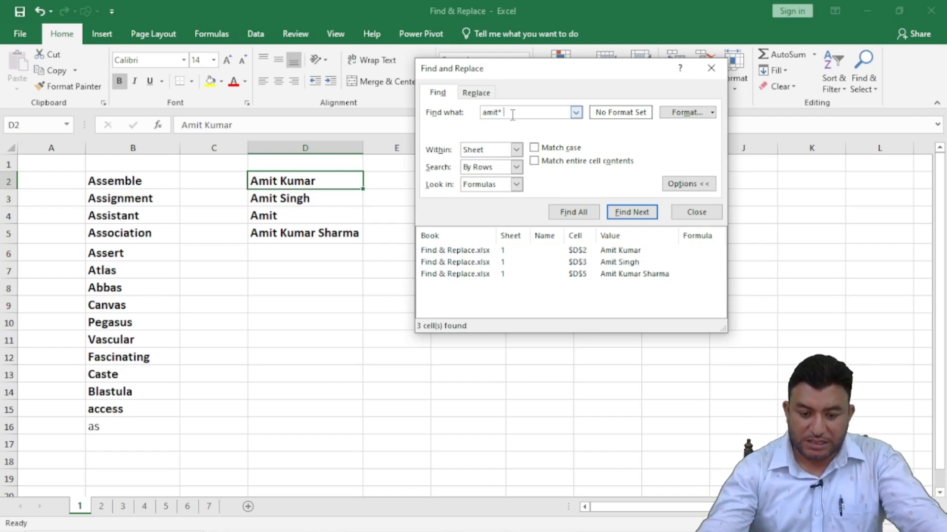
pyautogui.press('BackSpace')
pyautogui.click(581, 215)
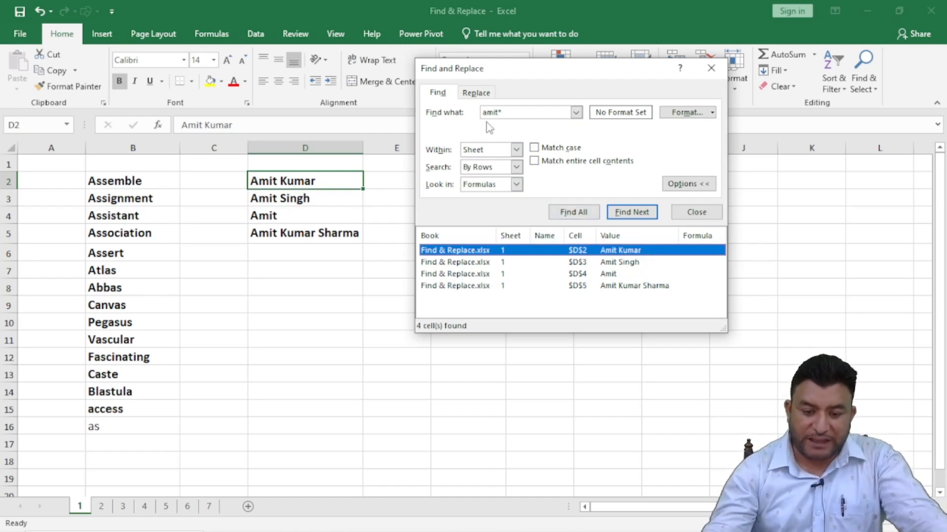
pyautogui.click(503, 111)
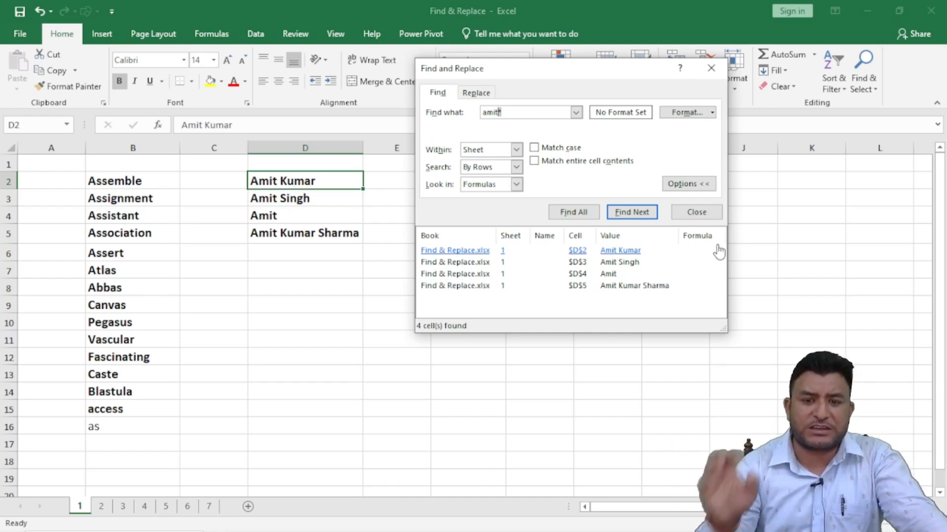
pyautogui.click(575, 212)
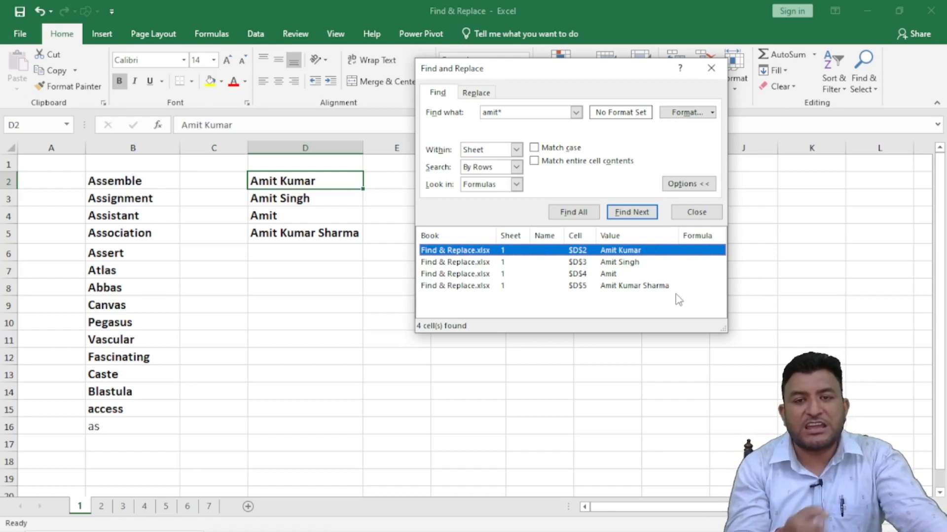
pyautogui.click(511, 113)
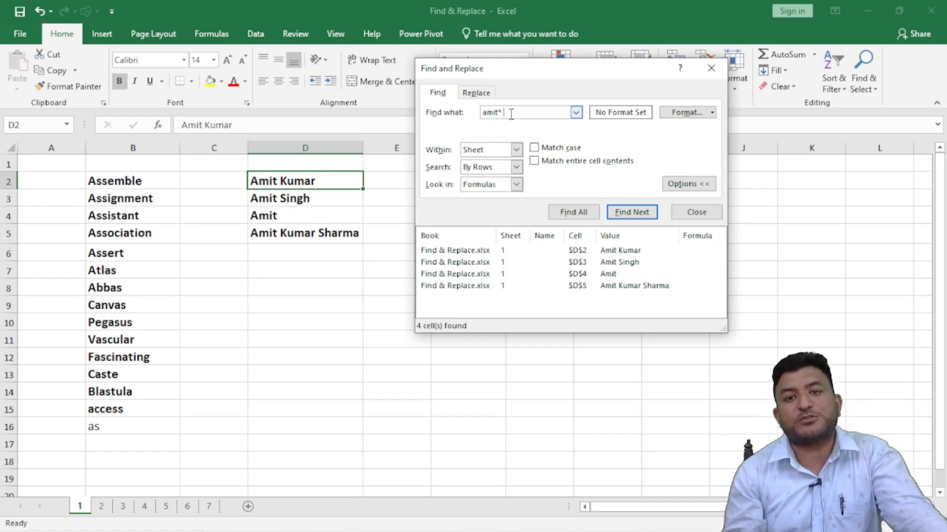
pyautogui.click(567, 217)
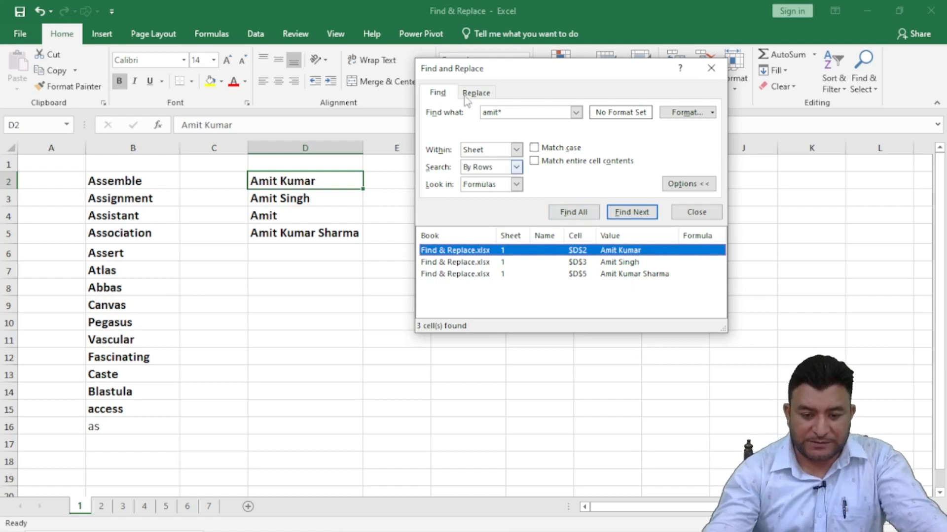
# Step: Find all cells matching the first name followed by "* K" with Match entire cell contents off
pyautogui.click(515, 112)
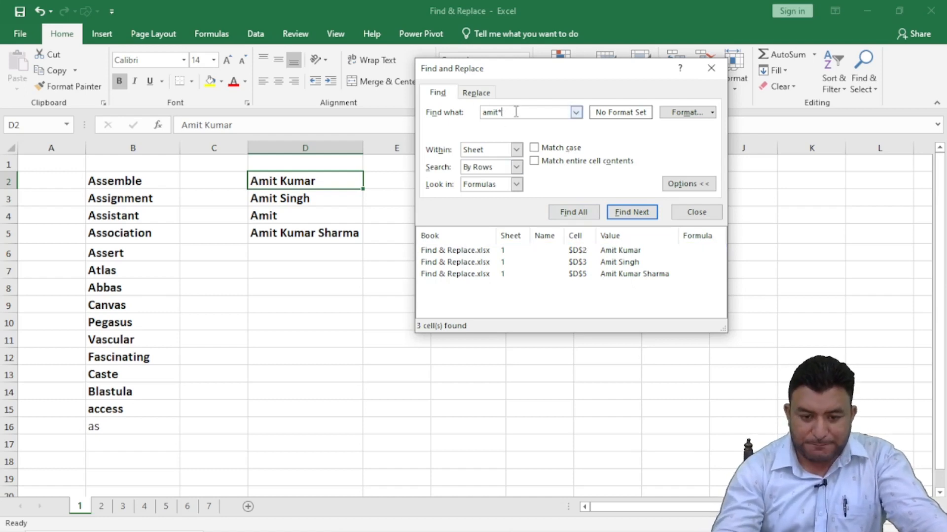
pyautogui.press('BackSpace')
pyautogui.press('BackSpace')
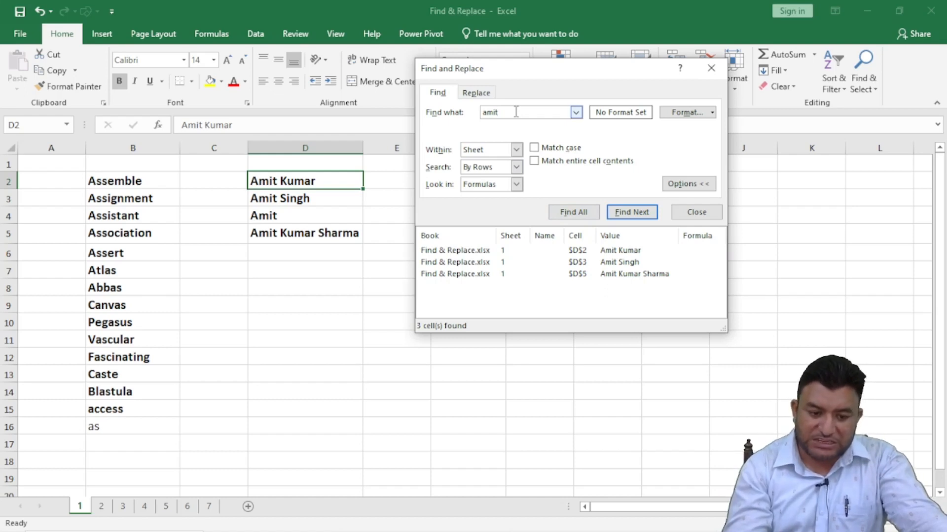
pyautogui.write('*')
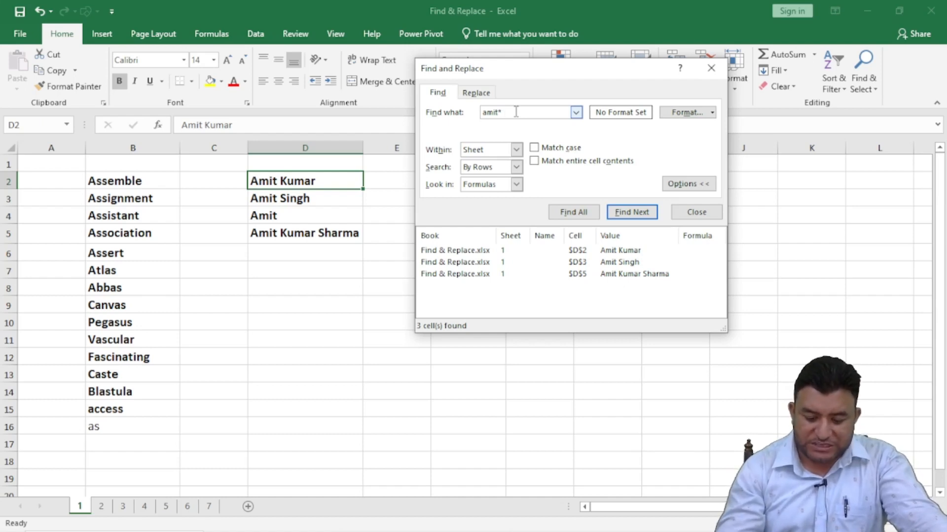
pyautogui.write(' K')
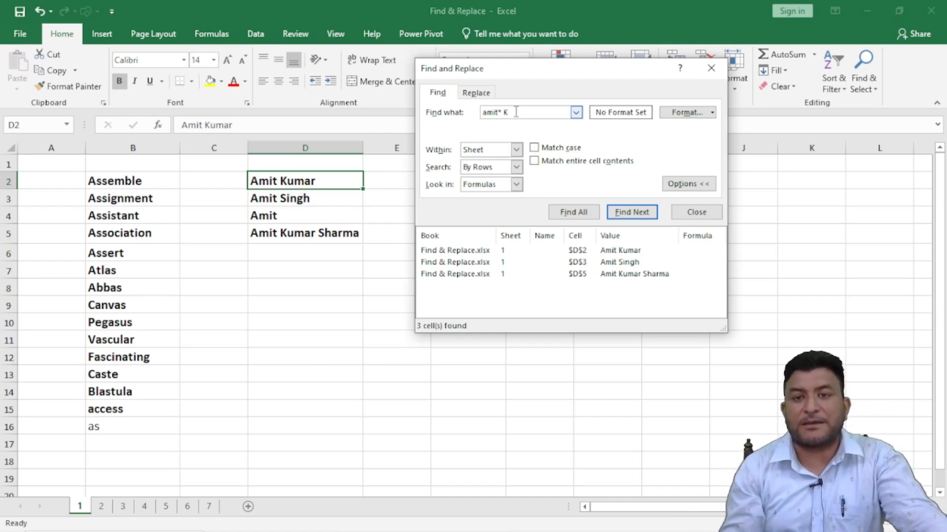
pyautogui.click(575, 214)
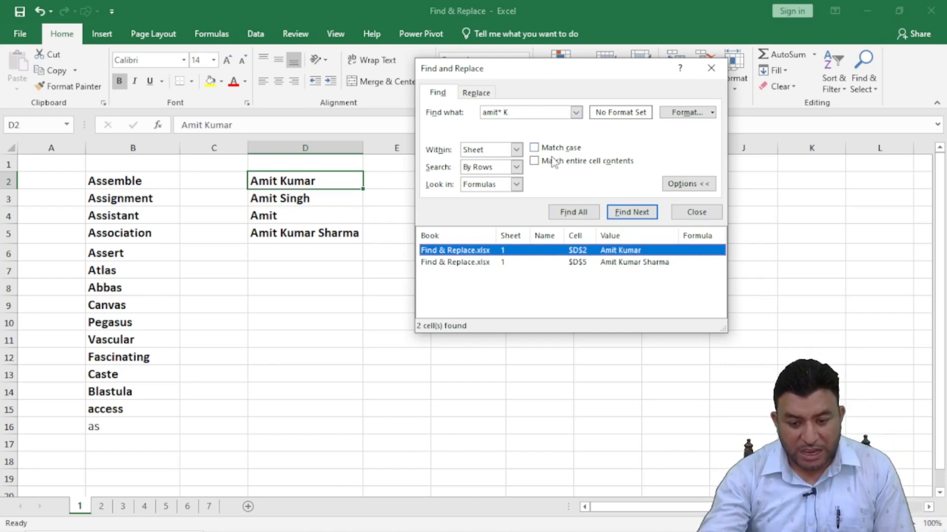
# Step: Try to find all matches for the same "* K" pattern with Match entire cell contents enabled, and close the dialog
pyautogui.click(535, 161)
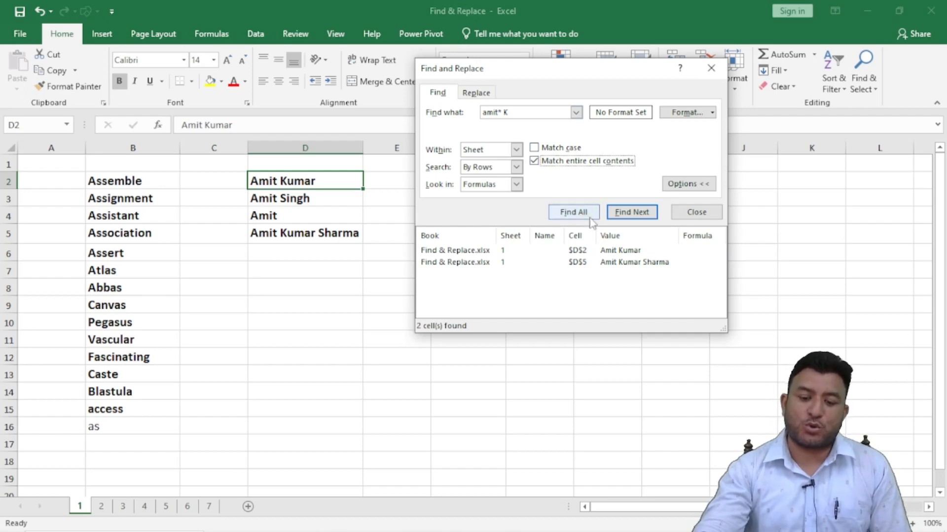
pyautogui.click(573, 212)
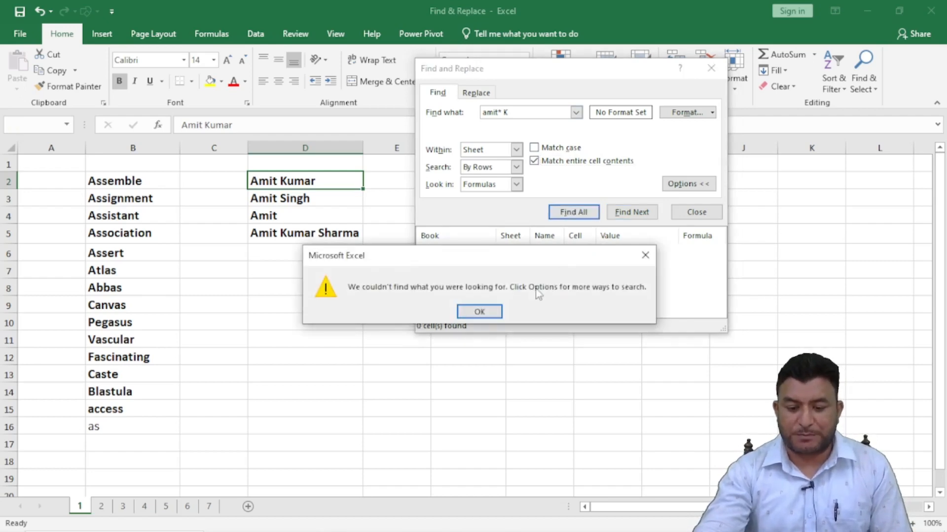
pyautogui.click(483, 312)
pyautogui.click(585, 214)
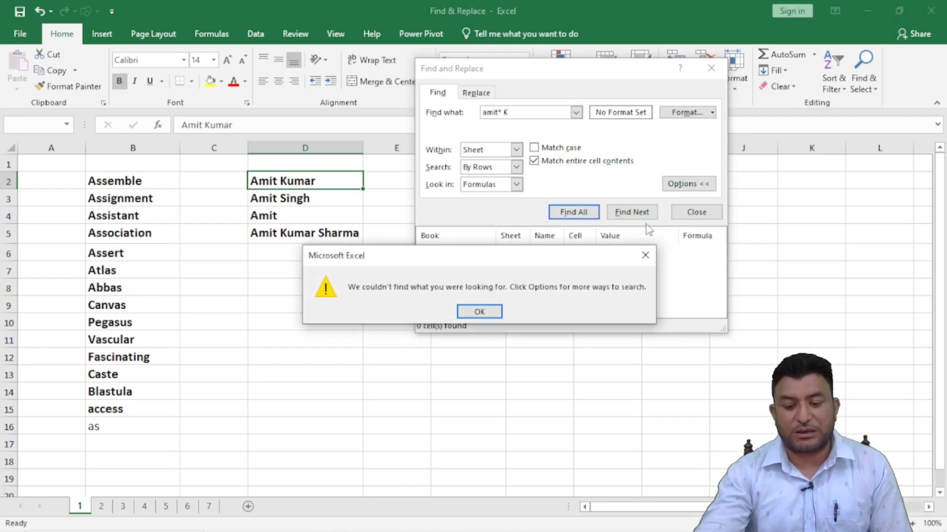
pyautogui.click(471, 312)
pyautogui.click(686, 223)
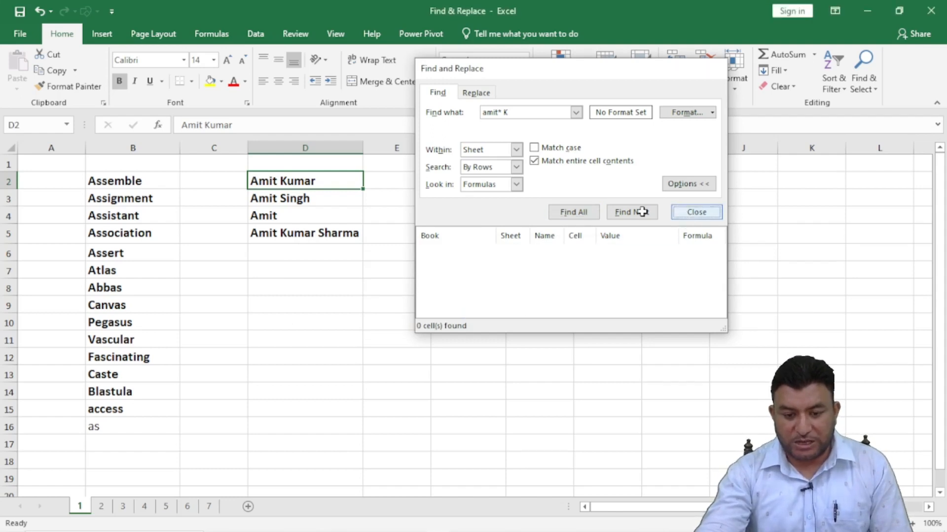
# Step: Reselect the names in D2:D5 and repeat the search for the first name plus "* K", matching entire cell contents
pyautogui.moveTo(302, 180); pyautogui.dragTo(313, 234)
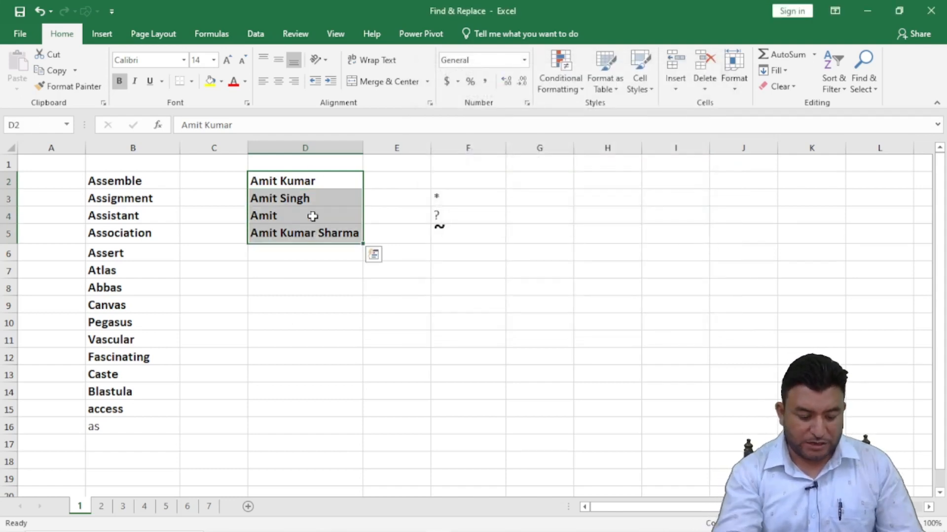
pyautogui.hotkey('ctrl', 'f')
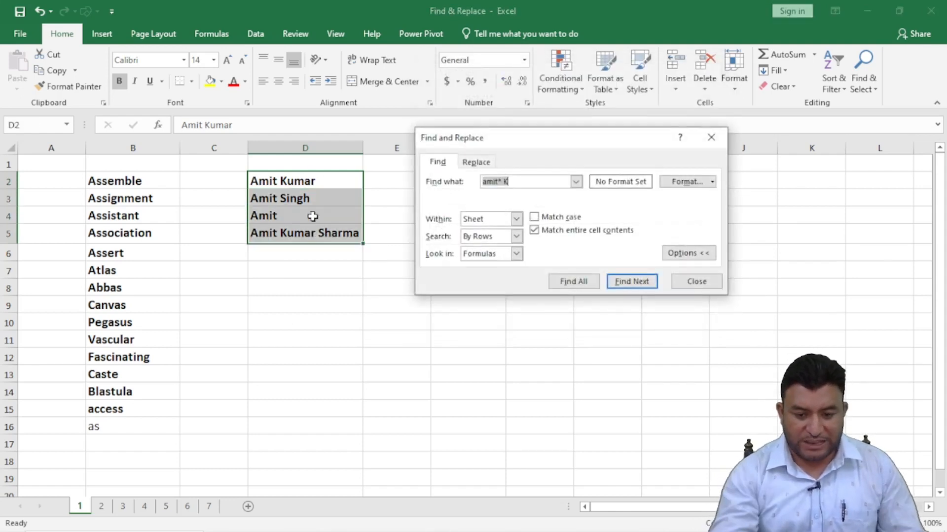
pyautogui.click(561, 281)
pyautogui.click(477, 312)
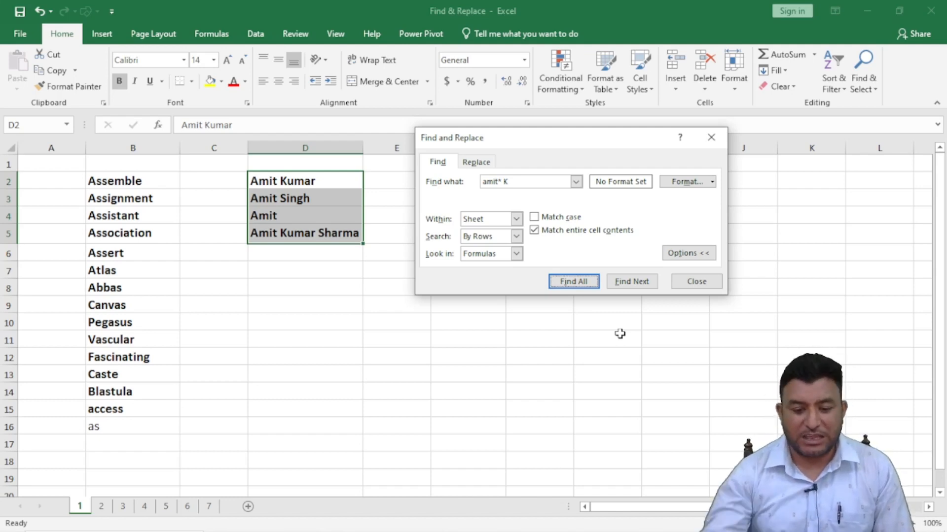
# Step: Turn off Match entire cell contents, and close Find and Replace with cell F10 selected
pyautogui.click(534, 231)
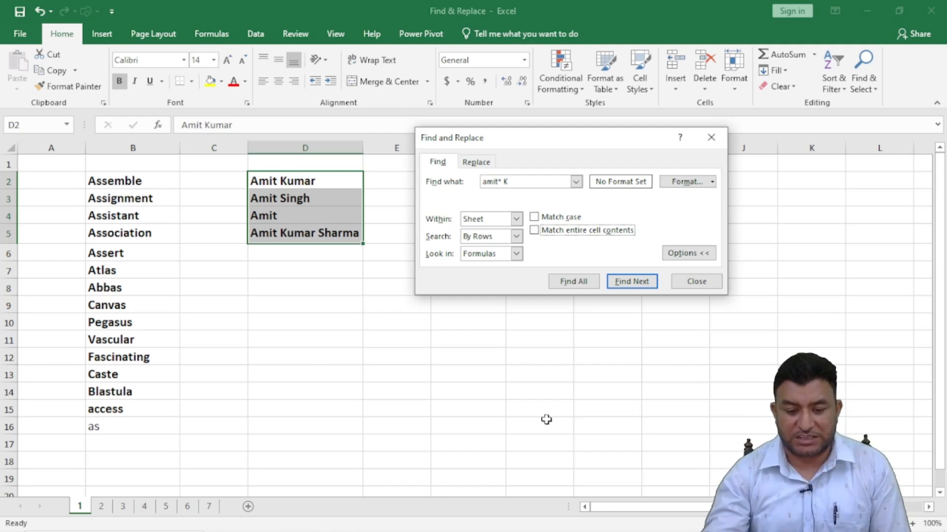
pyautogui.click(696, 281)
pyautogui.click(468, 321)
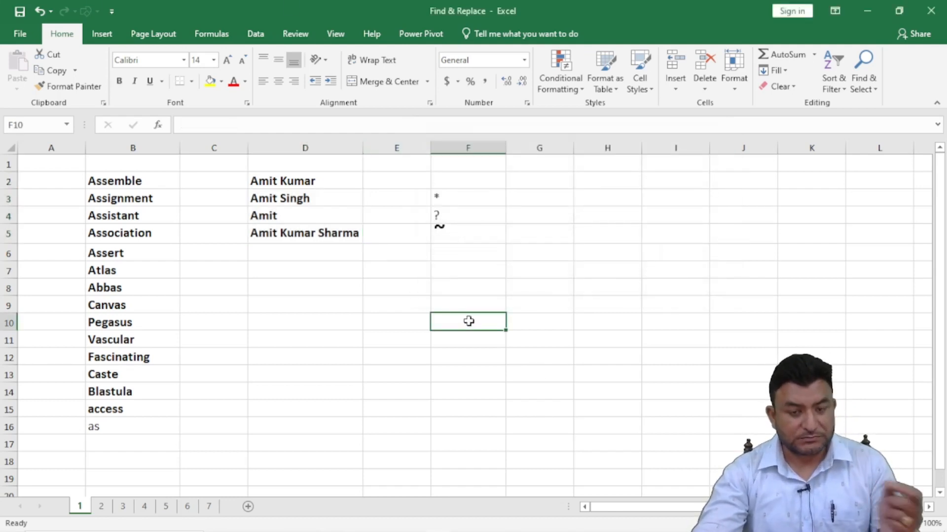
# Step: Open sheet 2 and examine the name lists in the First Name Last Name, First Name and Last Name columns
pyautogui.click(101, 507)
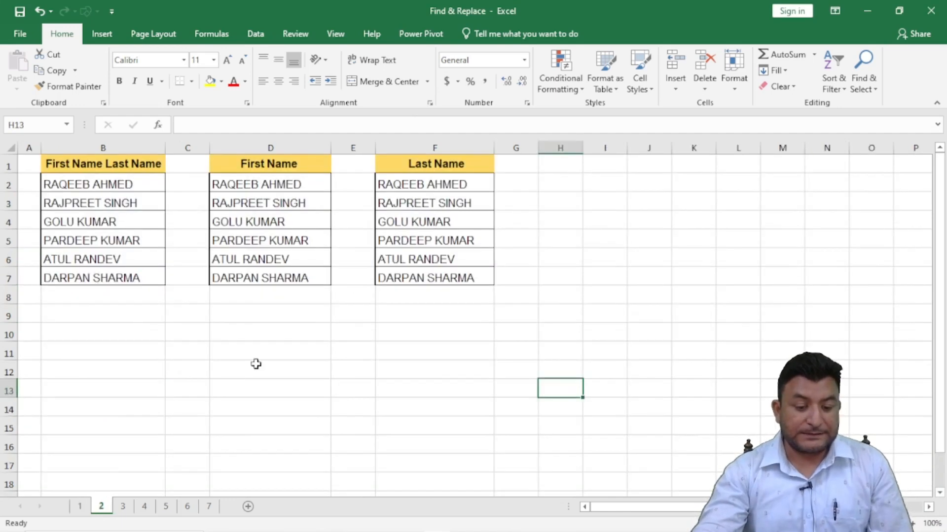
pyautogui.click(323, 366)
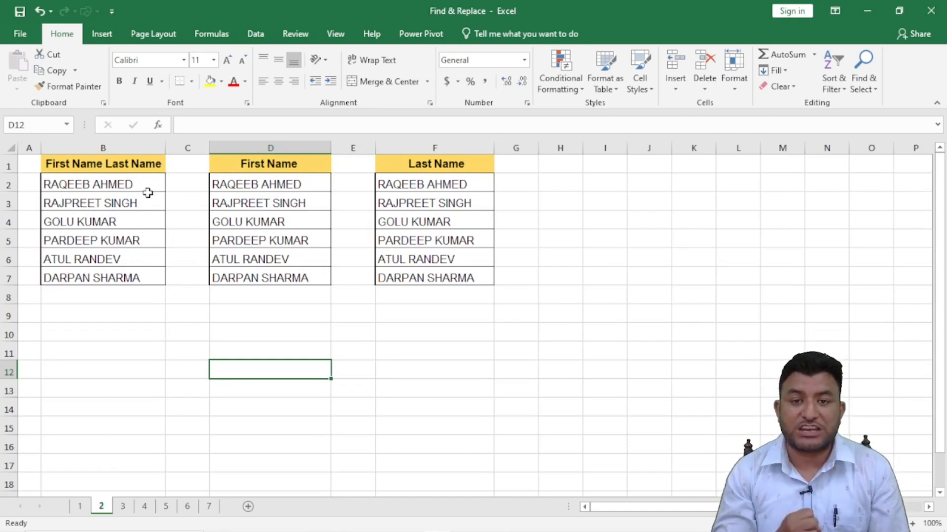
pyautogui.moveTo(113, 183); pyautogui.dragTo(127, 273)
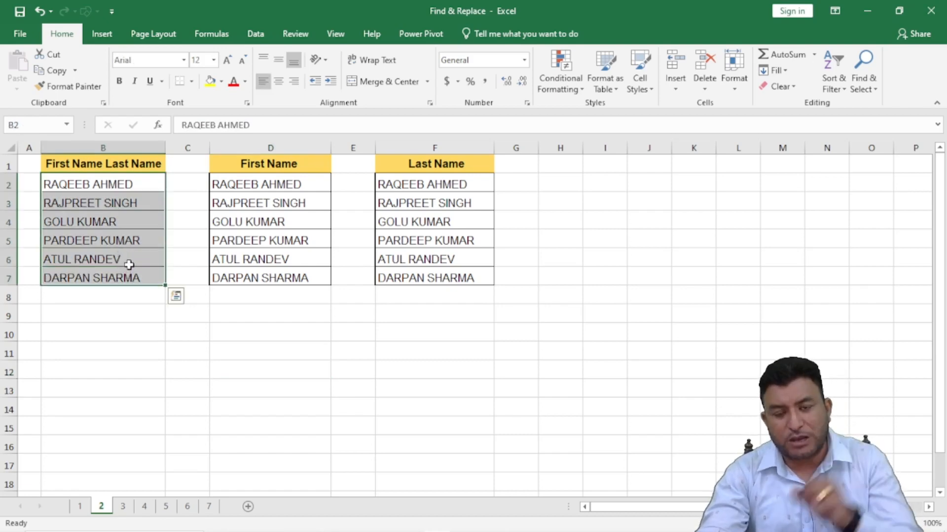
pyautogui.moveTo(271, 192); pyautogui.dragTo(275, 278)
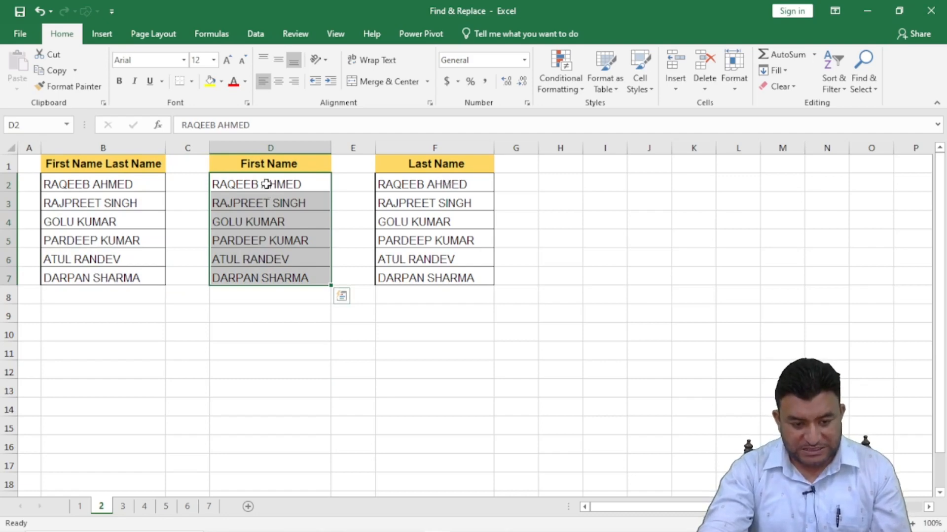
pyautogui.moveTo(425, 184); pyautogui.dragTo(448, 278)
pyautogui.click(729, 266)
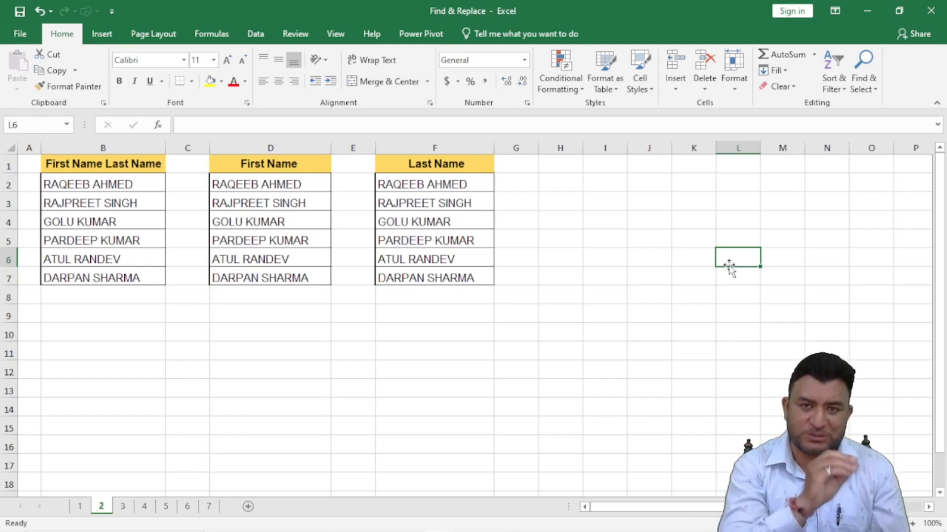
# Step: Select the full names in D2:D7 under First Name and enter a space followed by * as the search pattern
pyautogui.moveTo(256, 184); pyautogui.dragTo(281, 269)
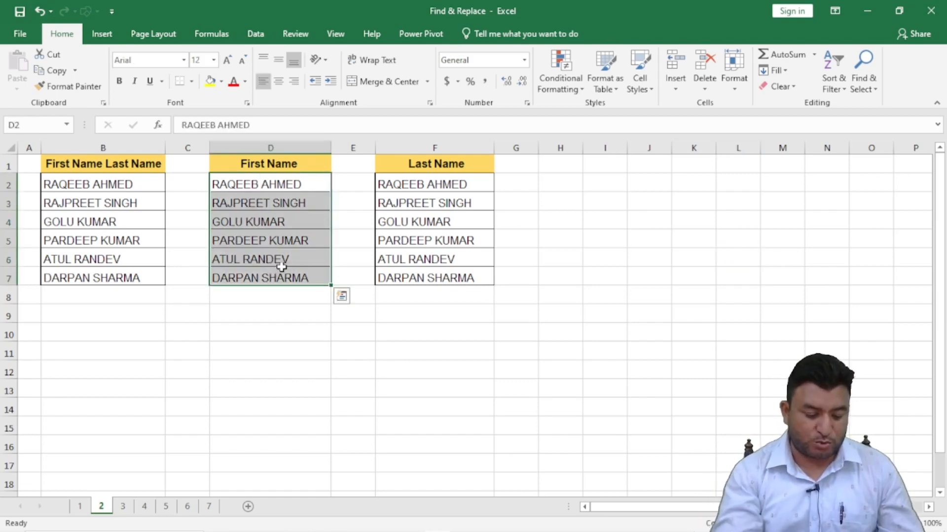
pyautogui.hotkey('ctrl', 'f')
pyautogui.press('BackSpace')
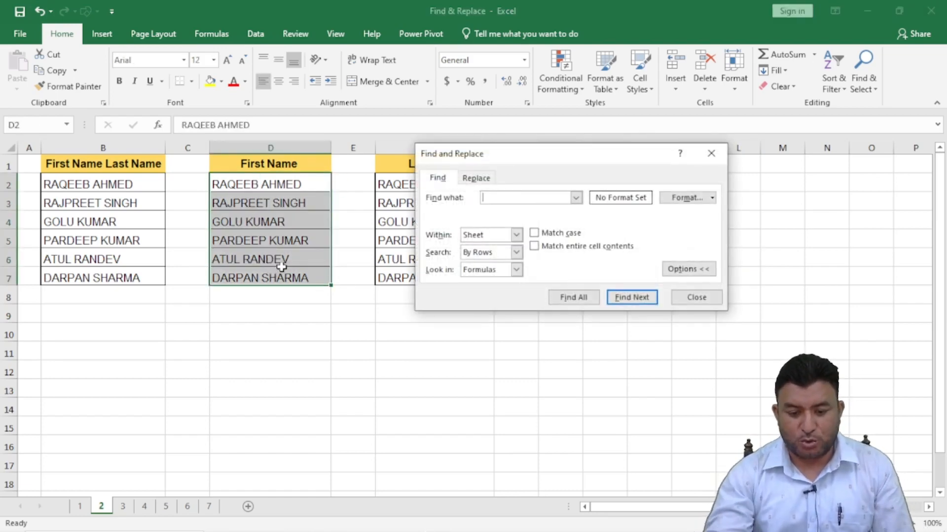
pyautogui.moveTo(545, 154); pyautogui.dragTo(582, 122)
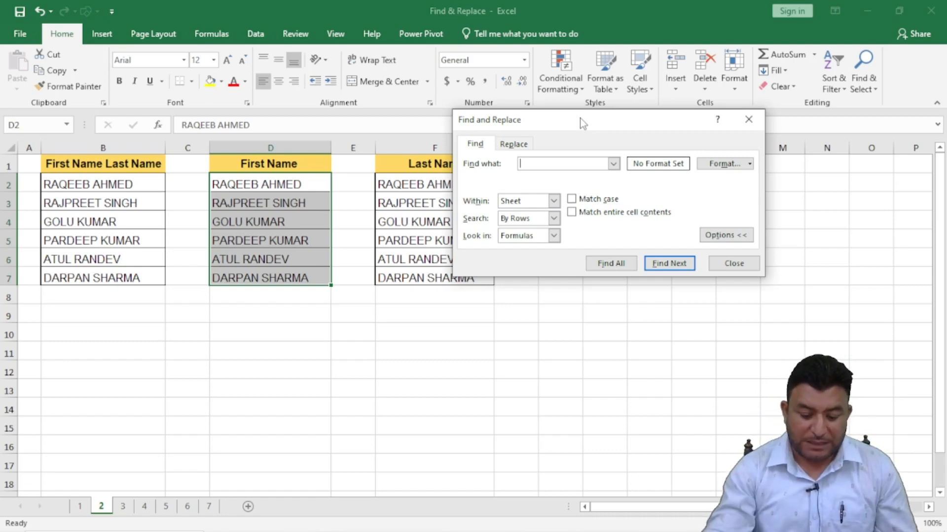
pyautogui.write('*')
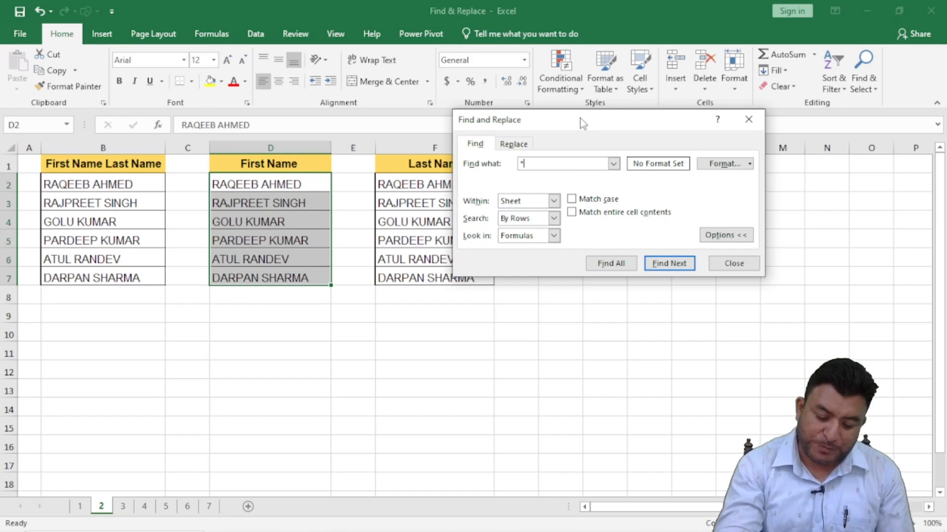
pyautogui.press('BackSpace')
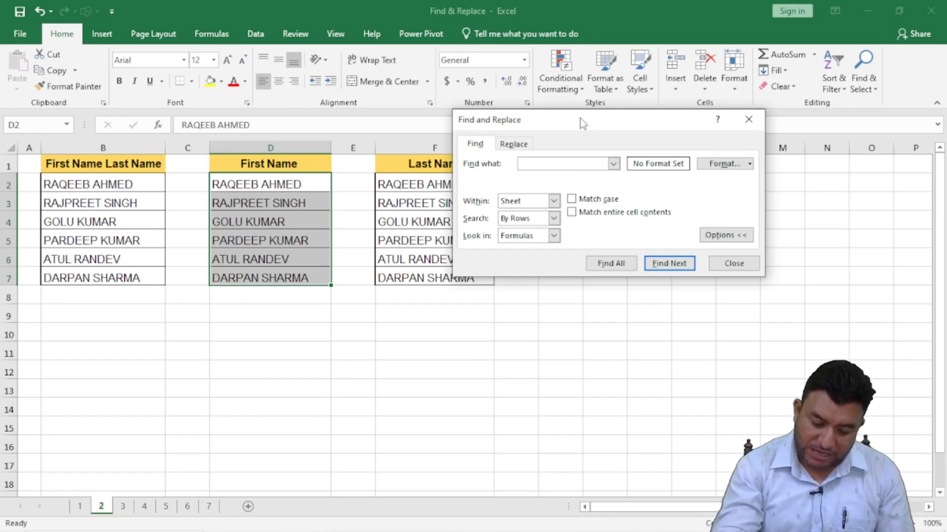
pyautogui.write('*')
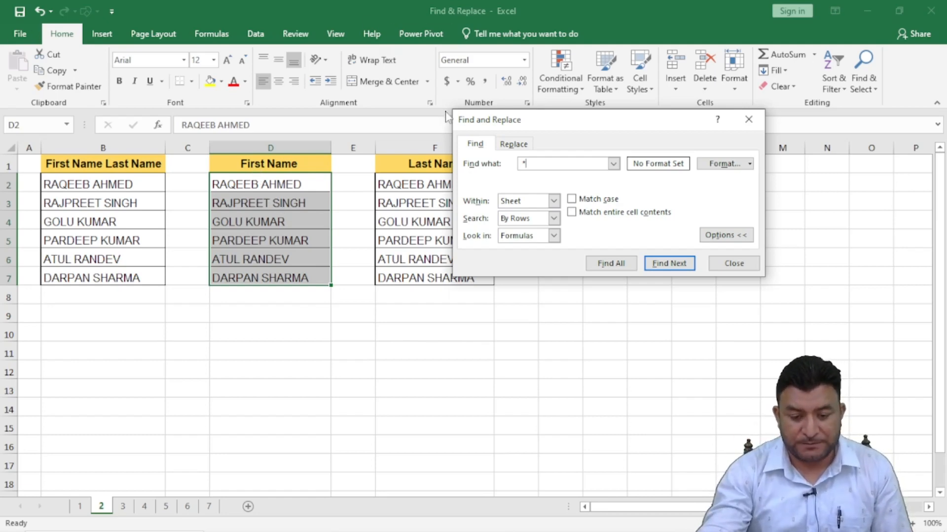
# Step: Replace all matches of the space-plus-* pattern with nothing to keep only the first names, and close Find and Replace
pyautogui.click(515, 144)
pyautogui.press('BackSpace')
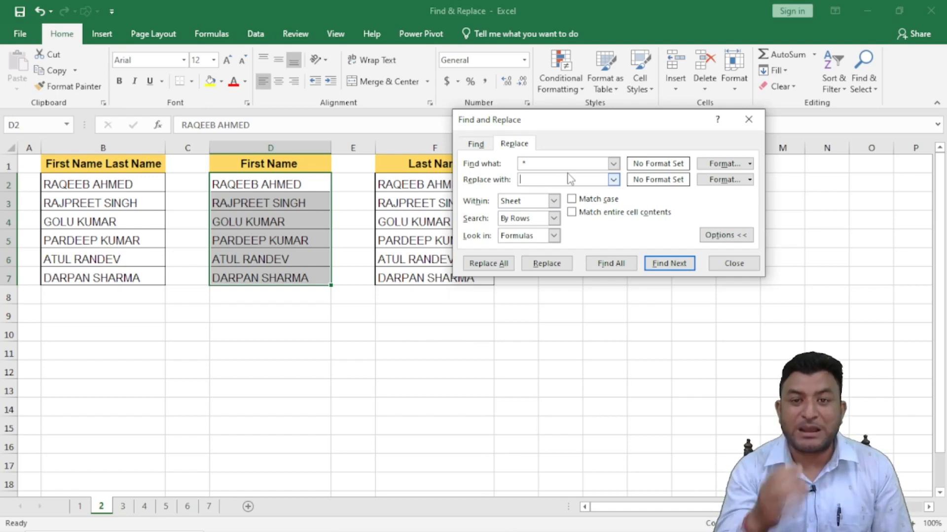
pyautogui.click(491, 266)
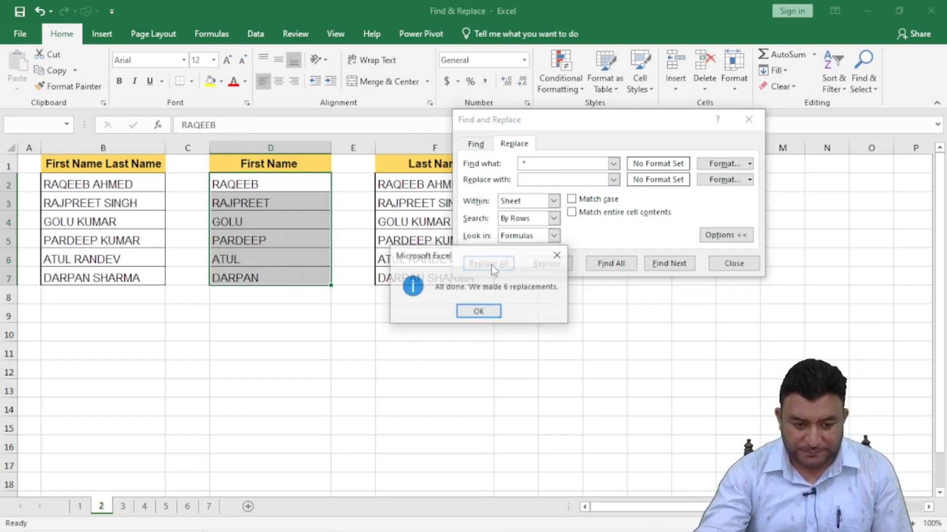
pyautogui.click(478, 312)
pyautogui.click(723, 264)
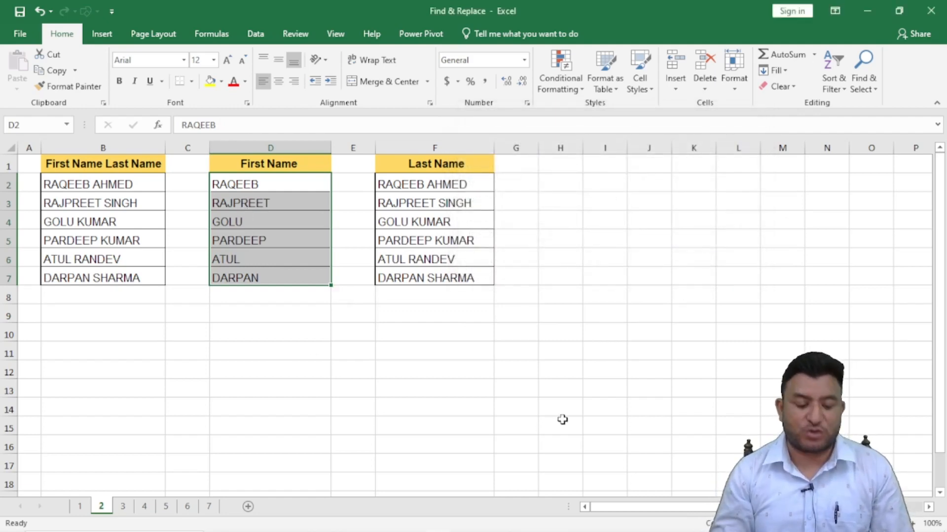
pyautogui.hotkey('ctrl', 'f')
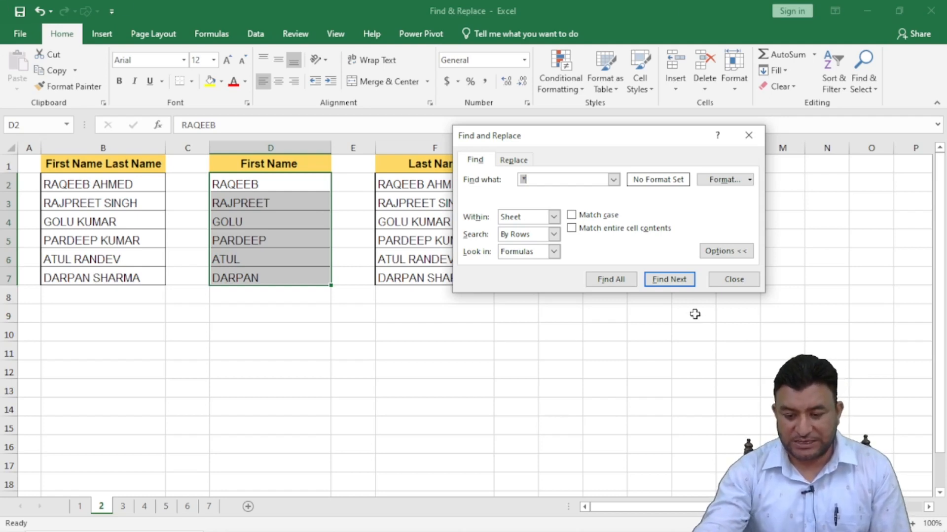
pyautogui.click(734, 279)
pyautogui.click(626, 358)
# Step: Select the full names in F2:F7 under Last Name and enter * followed by a space as the search pattern
pyautogui.moveTo(433, 184); pyautogui.dragTo(443, 274)
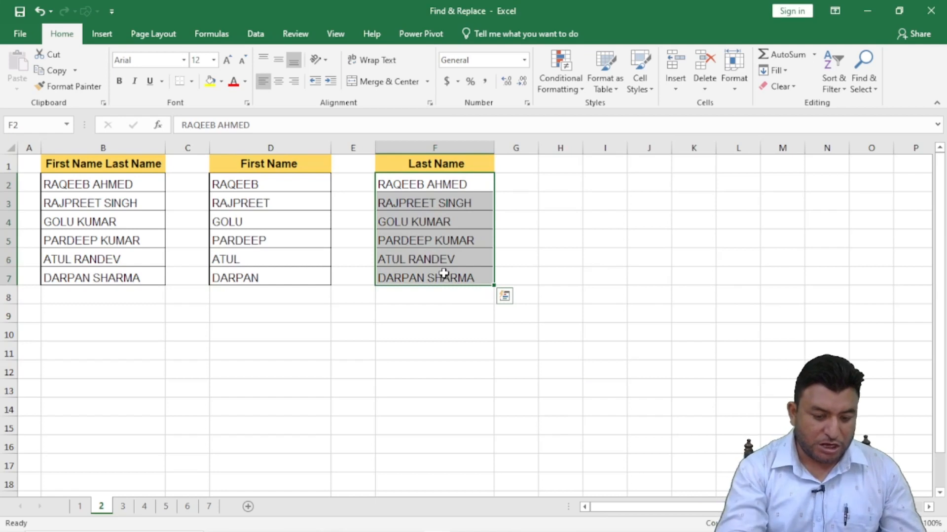
pyautogui.hotkey('ctrl', 'f')
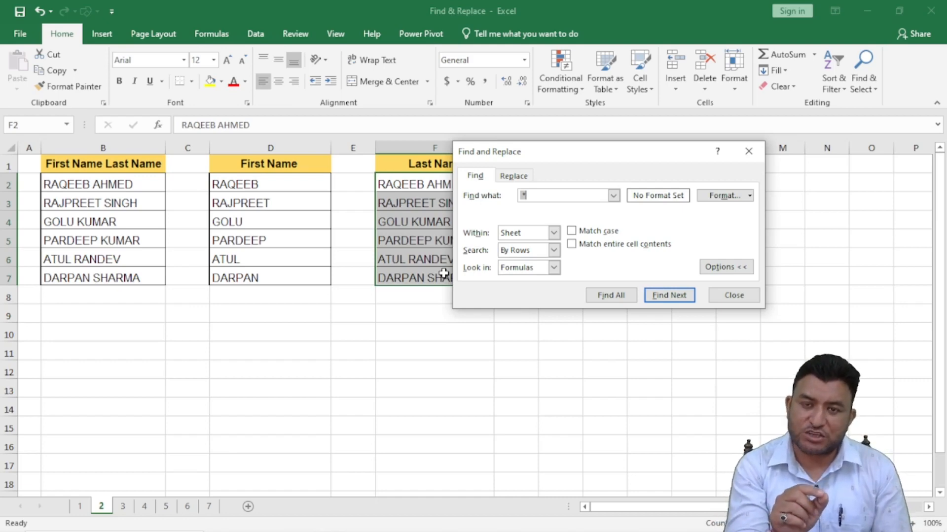
pyautogui.press('BackSpace')
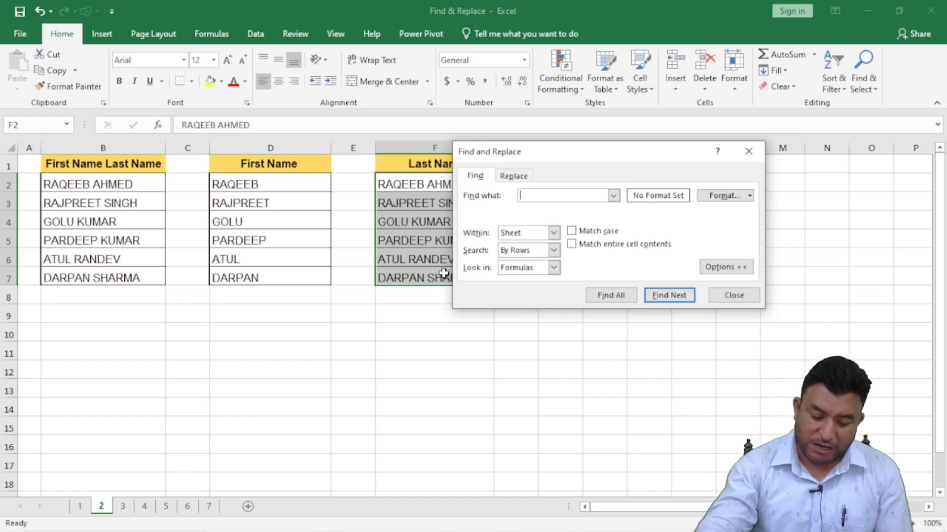
pyautogui.write('*')
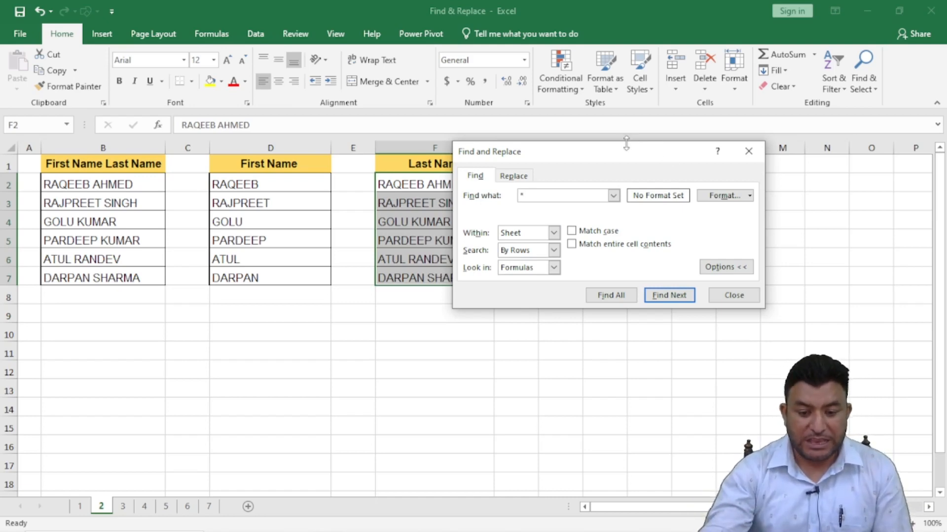
pyautogui.moveTo(600, 152); pyautogui.dragTo(656, 143)
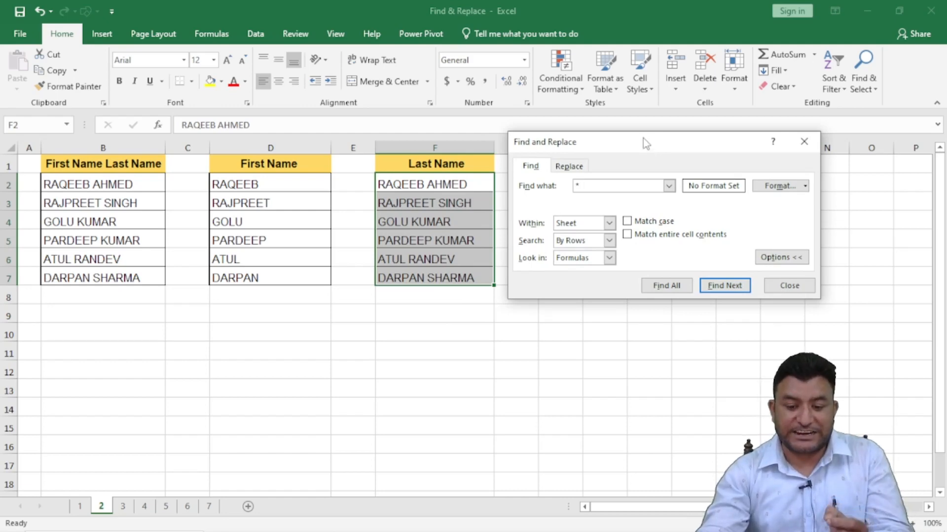
pyautogui.moveTo(644, 145); pyautogui.dragTo(670, 85)
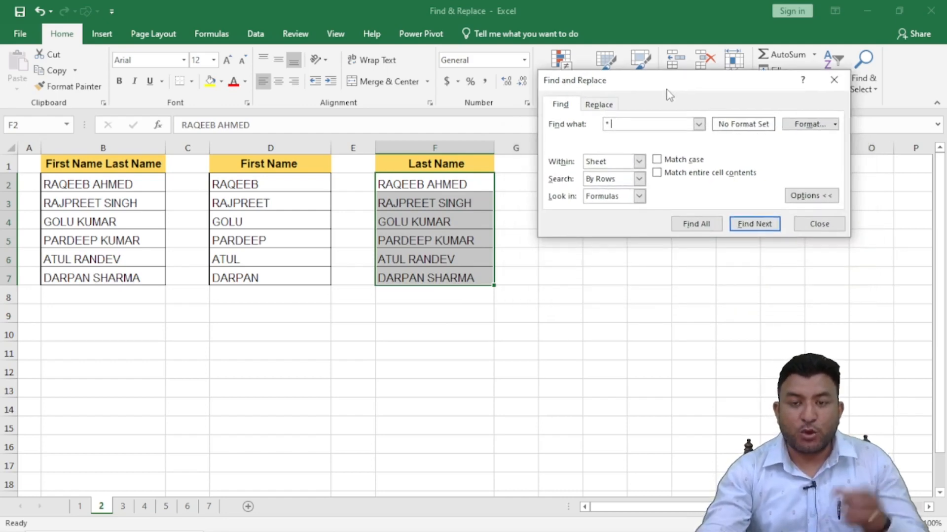
# Step: Replace all matches of the *-plus-space pattern with nothing to keep only the last names, and close the dialog with cell I10 selected
pyautogui.click(614, 104)
pyautogui.click(580, 230)
pyautogui.click(478, 311)
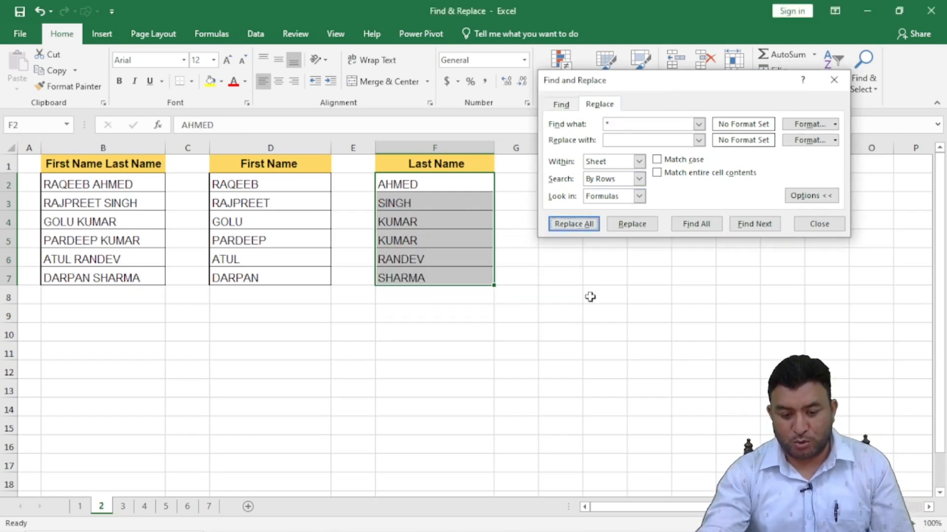
pyautogui.click(819, 223)
pyautogui.click(605, 331)
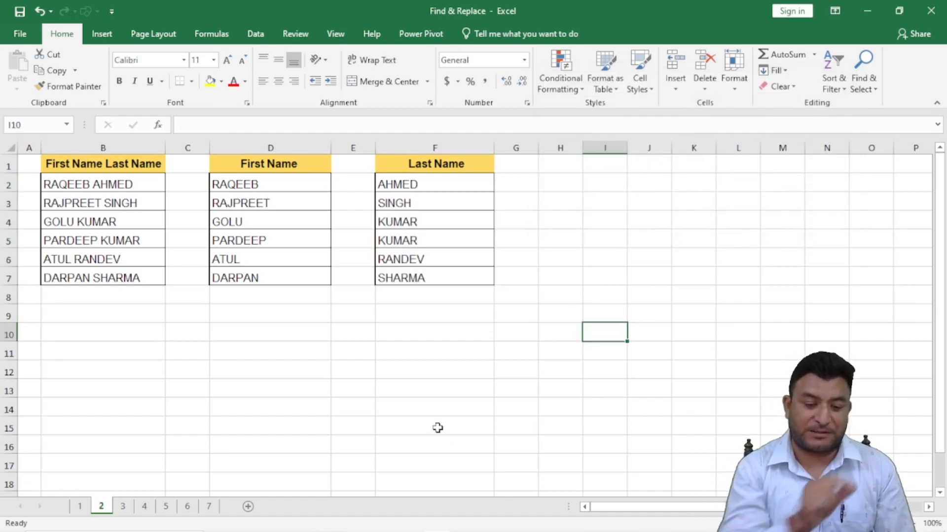
# Step: Open sheet 3, select the combined name, state and e-mail entries in D1:D6, and enter *- as the search pattern
pyautogui.click(123, 507)
pyautogui.click(455, 389)
pyautogui.moveTo(472, 165); pyautogui.dragTo(508, 296)
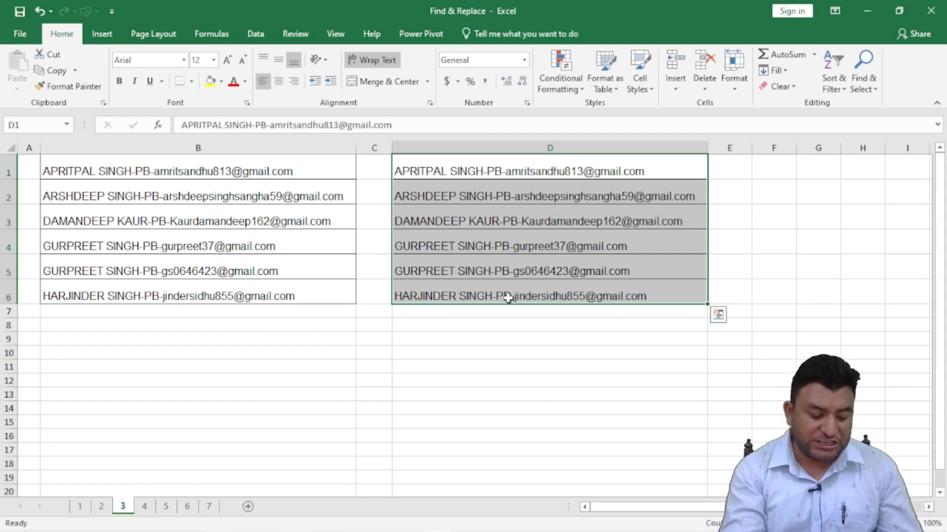
pyautogui.hotkey('ctrl', 'f')
pyautogui.press('BackSpace')
pyautogui.moveTo(658, 98); pyautogui.dragTo(256, 270)
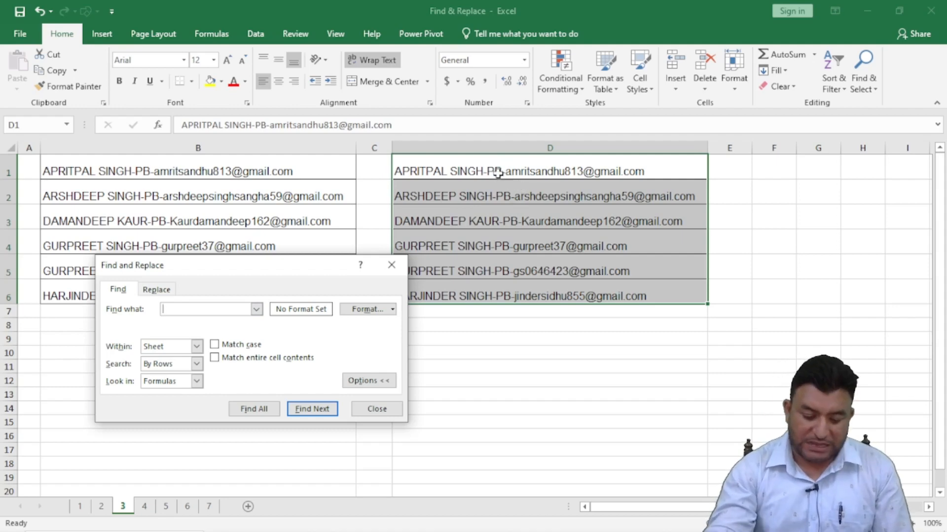
pyautogui.write('*')
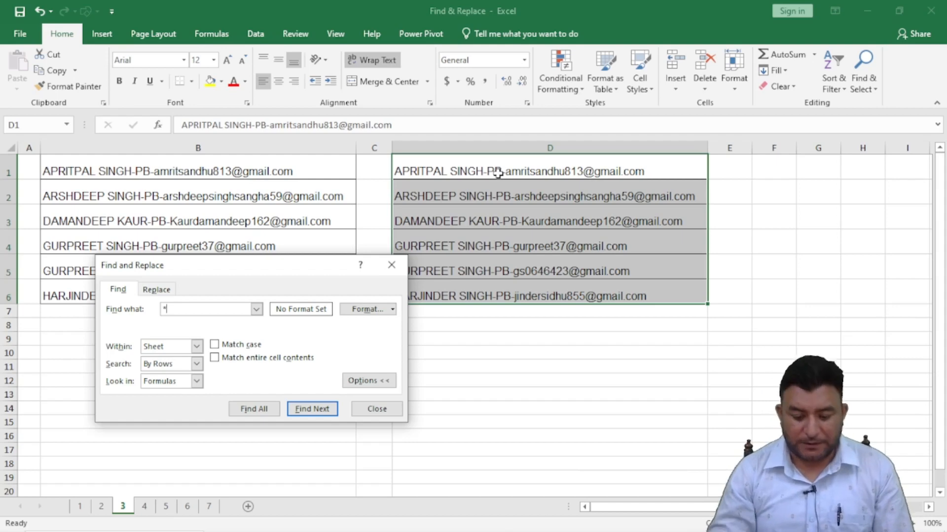
pyautogui.write('-')
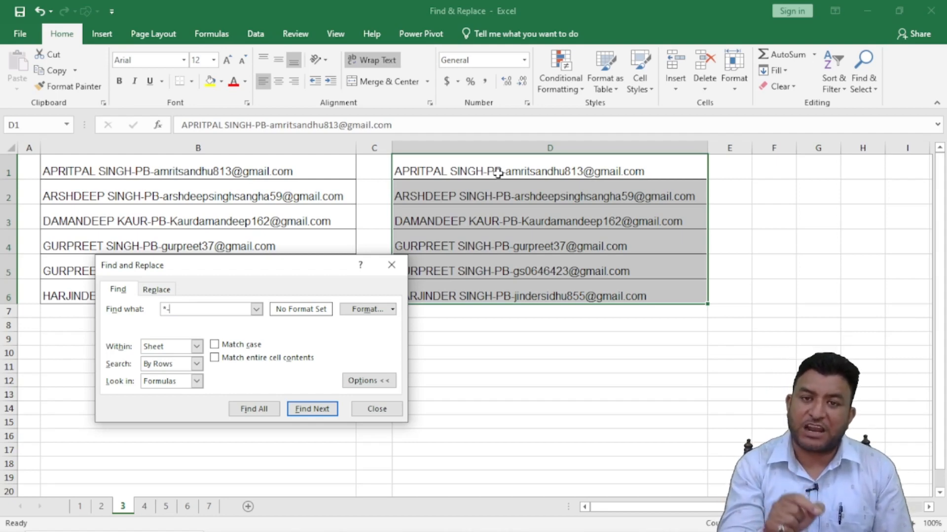
# Step: Replace all *- matches with nothing to keep only the e-mail addresses, and close the dialog with cell D13 selected
pyautogui.click(167, 290)
pyautogui.moveTo(237, 265); pyautogui.dragTo(259, 173)
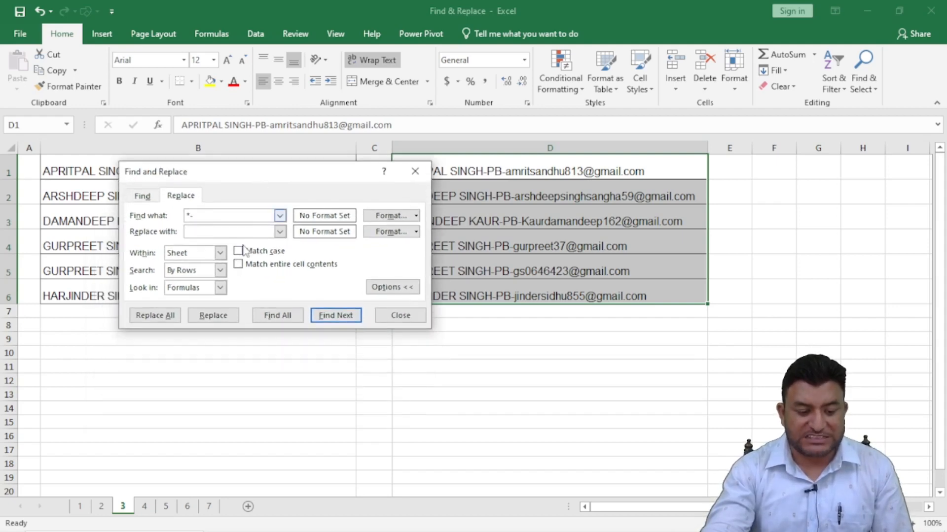
pyautogui.click(154, 315)
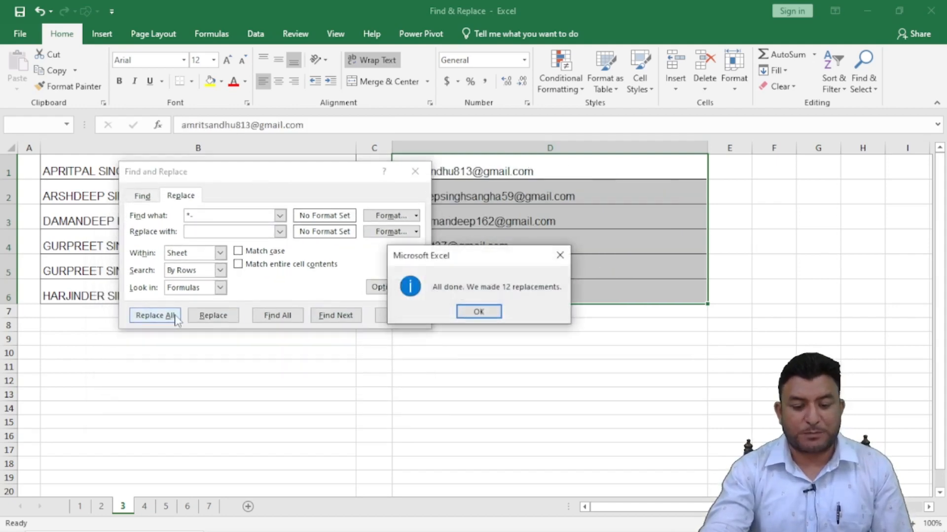
pyautogui.click(477, 312)
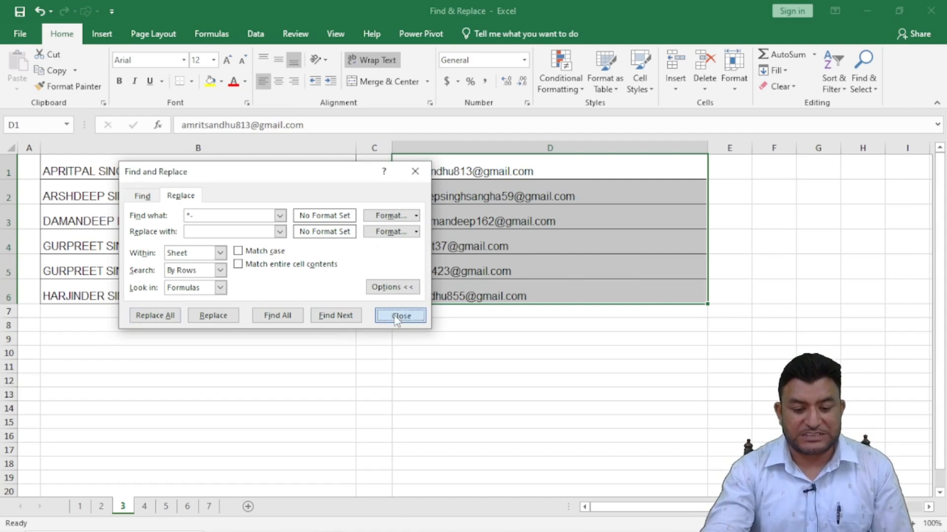
pyautogui.click(389, 320)
pyautogui.click(414, 397)
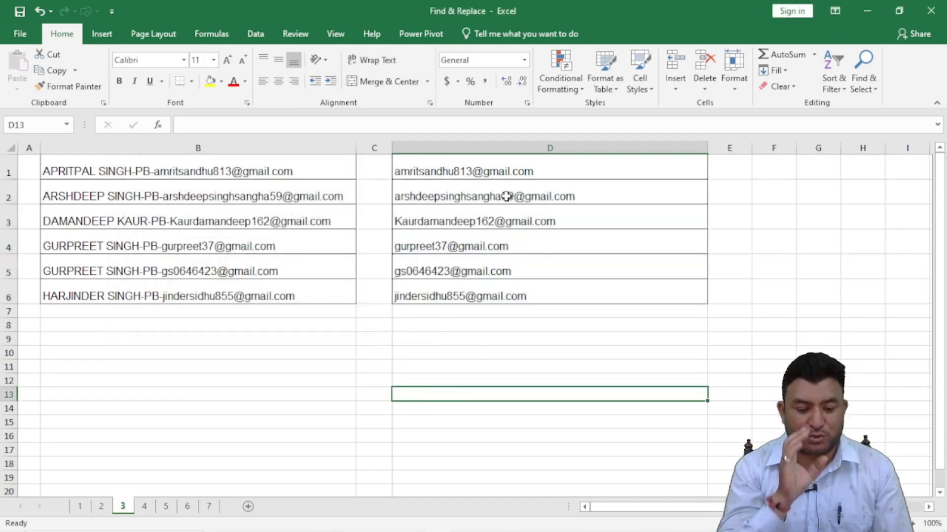
# Step: Open sheet 4, find all matches for ? in the word list D2:D20, and enlarge the dialog to show the full results
pyautogui.click(144, 506)
pyautogui.click(262, 187)
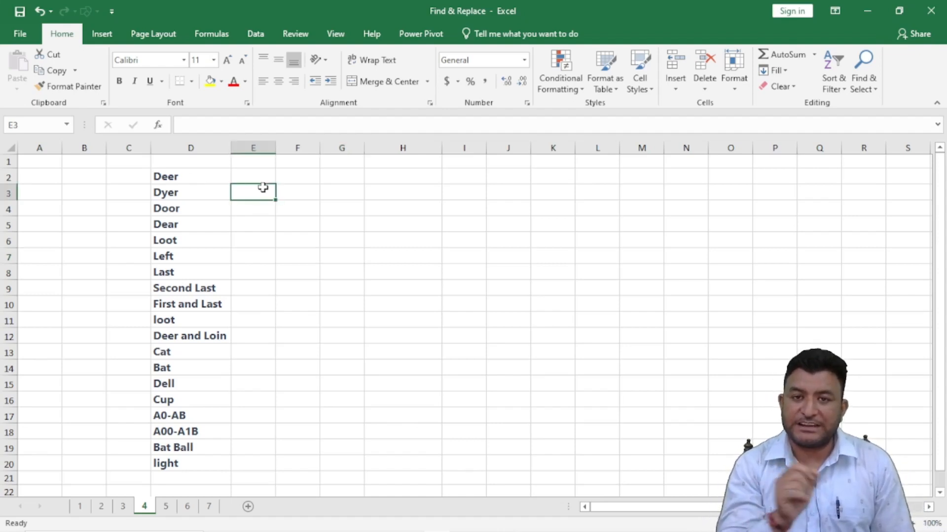
pyautogui.moveTo(196, 178); pyautogui.dragTo(209, 461)
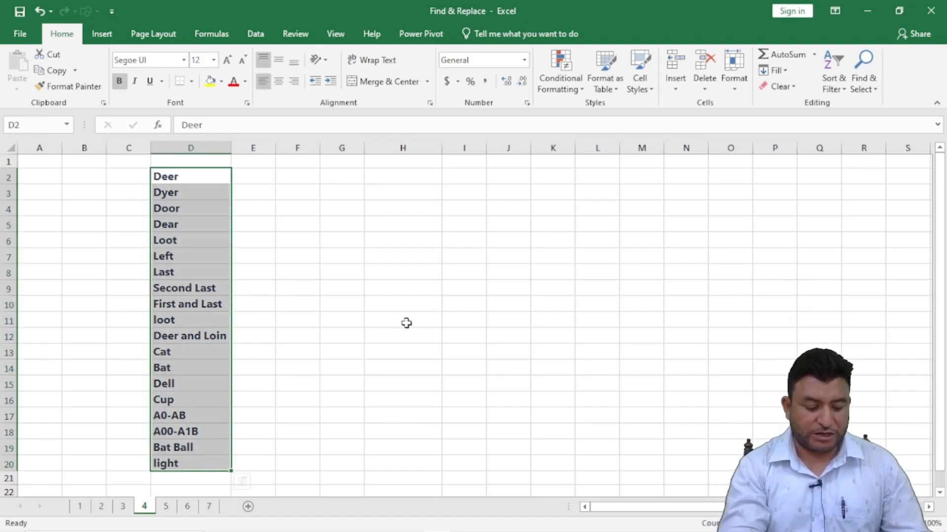
pyautogui.hotkey('ctrl', 'f')
pyautogui.press('BackSpace')
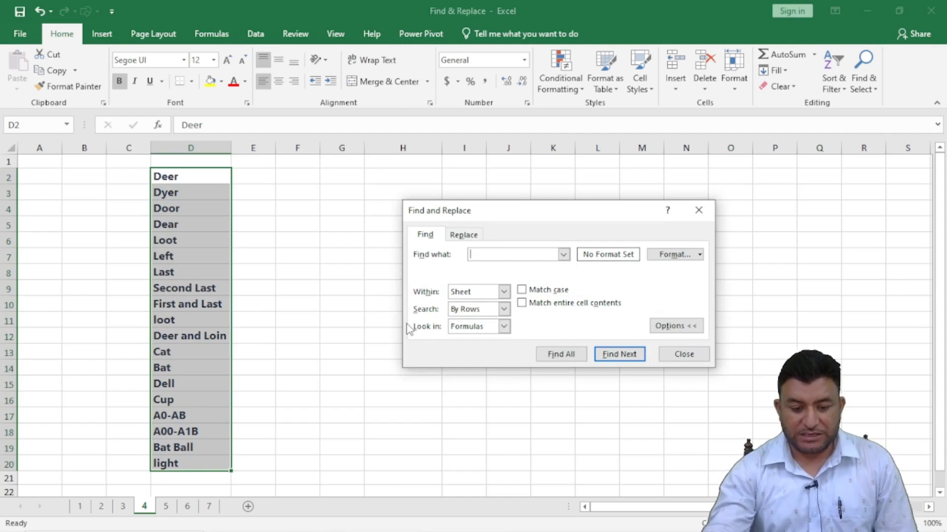
pyautogui.moveTo(503, 216); pyautogui.dragTo(475, 88)
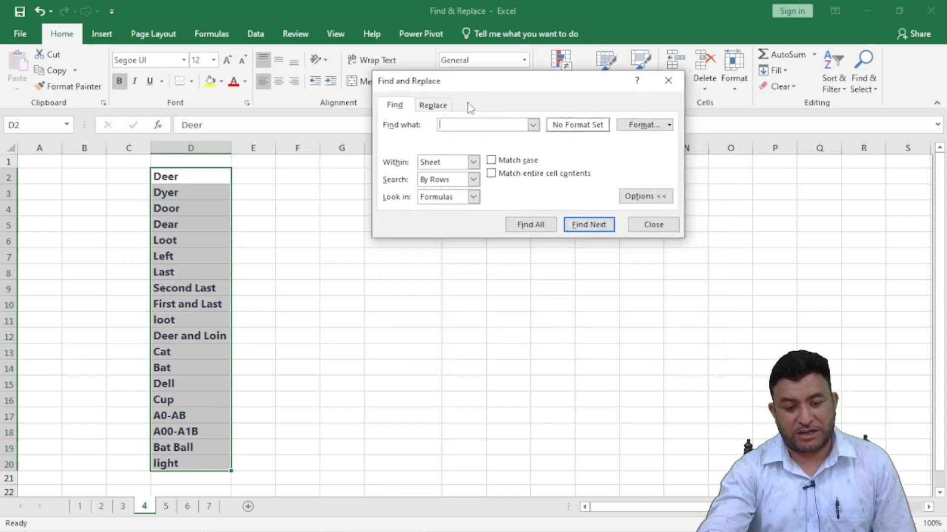
pyautogui.write('?')
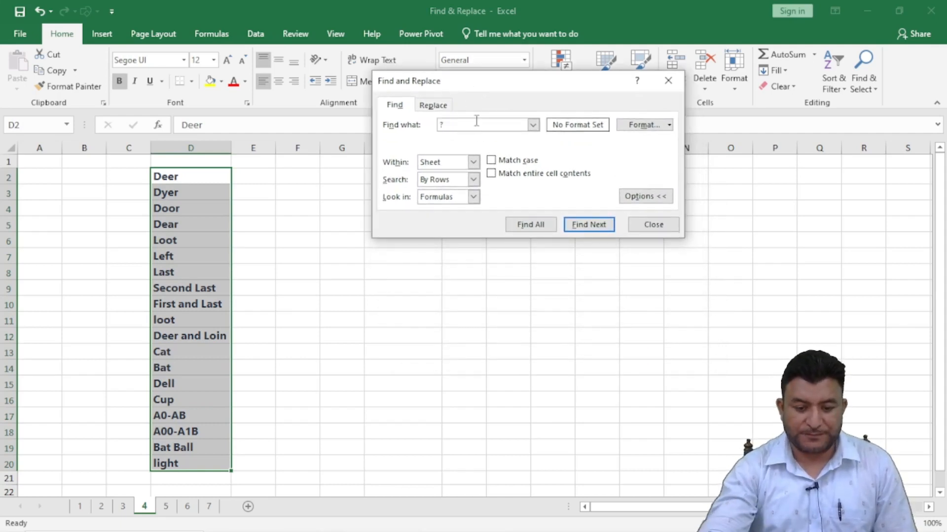
pyautogui.click(537, 224)
pyautogui.moveTo(674, 299); pyautogui.dragTo(780, 496)
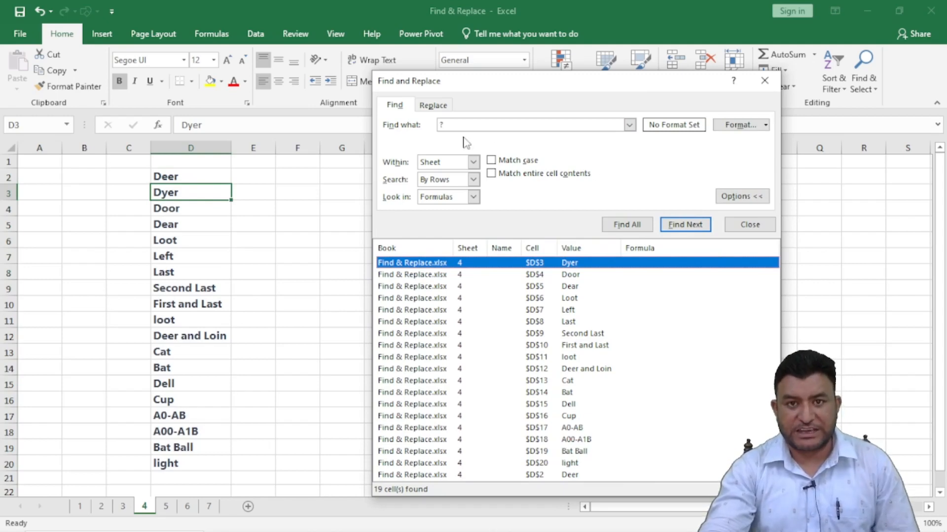
# Step: Extend the search pattern to ?? and find all matches in the word list
pyautogui.click(449, 126)
pyautogui.write('?')
pyautogui.moveTo(486, 87); pyautogui.dragTo(457, 23)
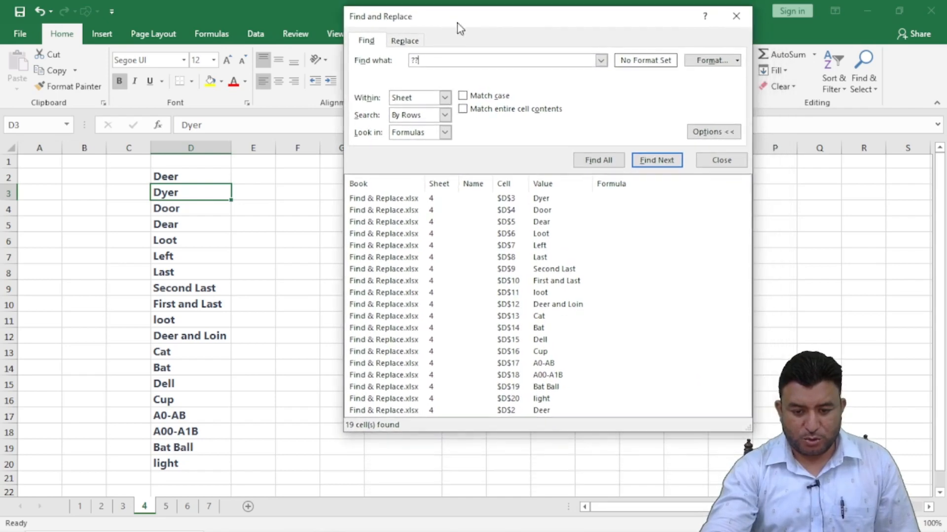
pyautogui.click(604, 162)
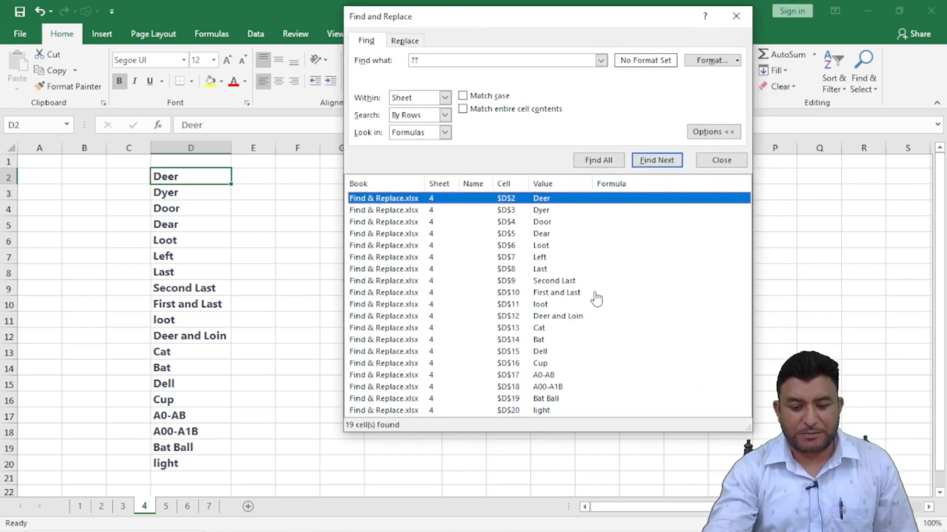
# Step: Extend the search pattern to ??? and find all matches in the word list
pyautogui.click(437, 62)
pyautogui.write('?')
pyautogui.click(596, 161)
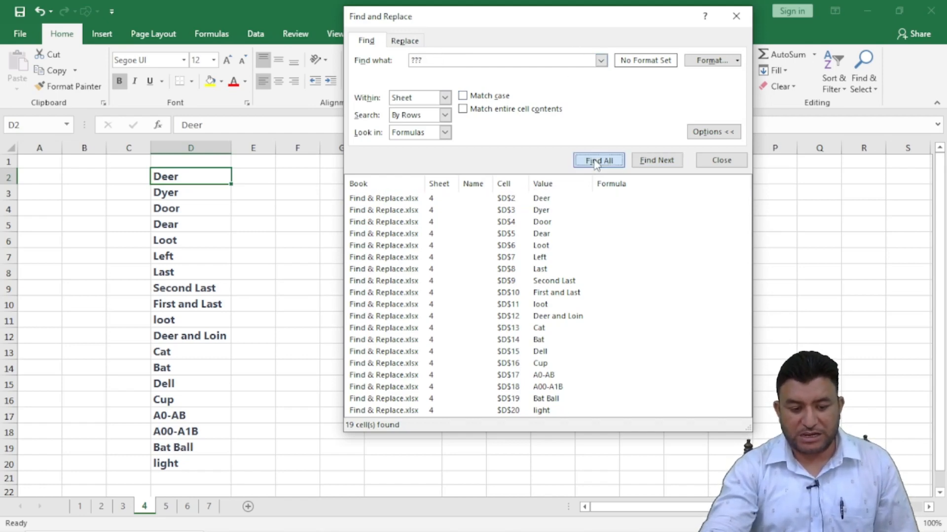
# Step: Reselect the word list D2:D20 and find all matches for the pattern ????, without matching entire cell contents
pyautogui.click(720, 161)
pyautogui.moveTo(177, 181); pyautogui.dragTo(186, 461)
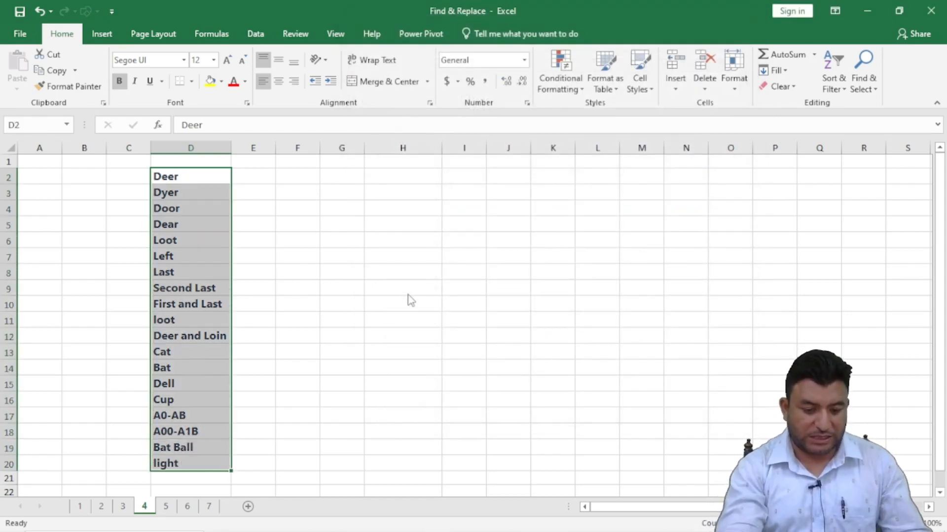
pyautogui.hotkey('ctrl', 'f')
pyautogui.press('BackSpace')
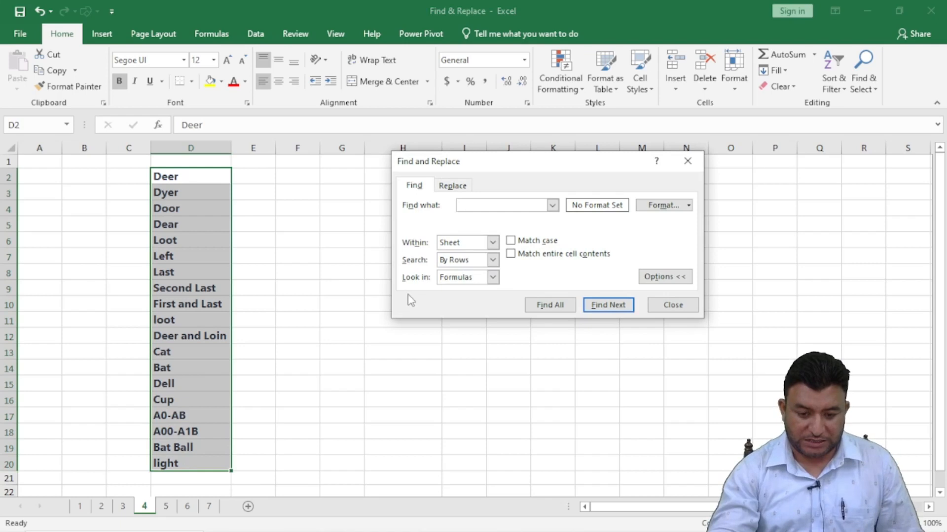
pyautogui.write('??')
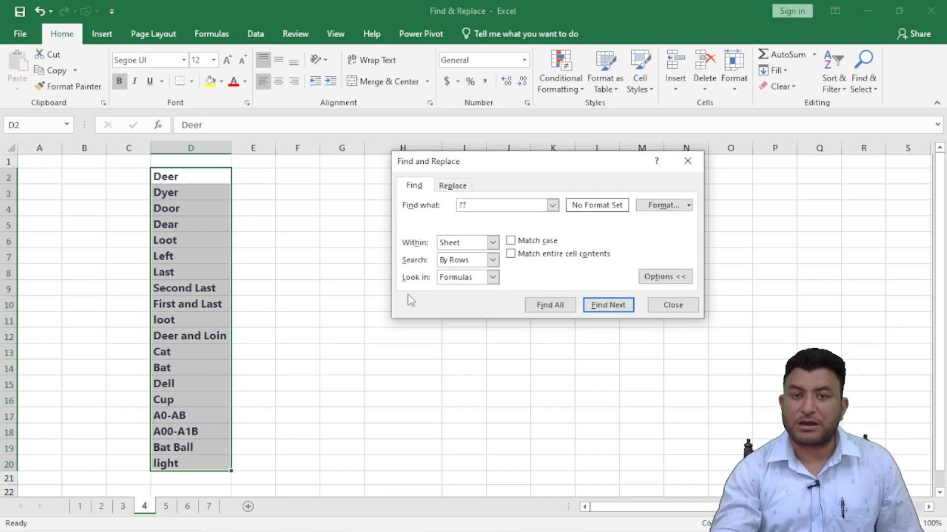
pyautogui.write('??')
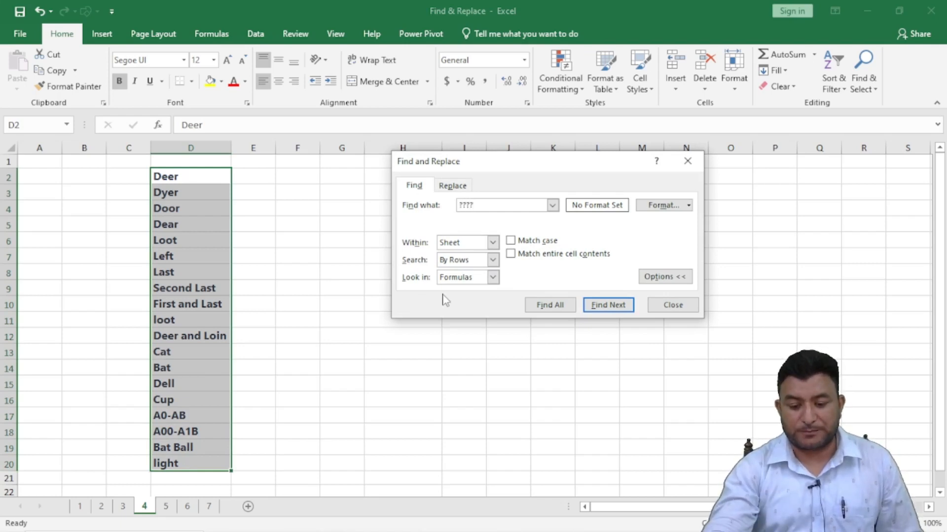
pyautogui.click(549, 305)
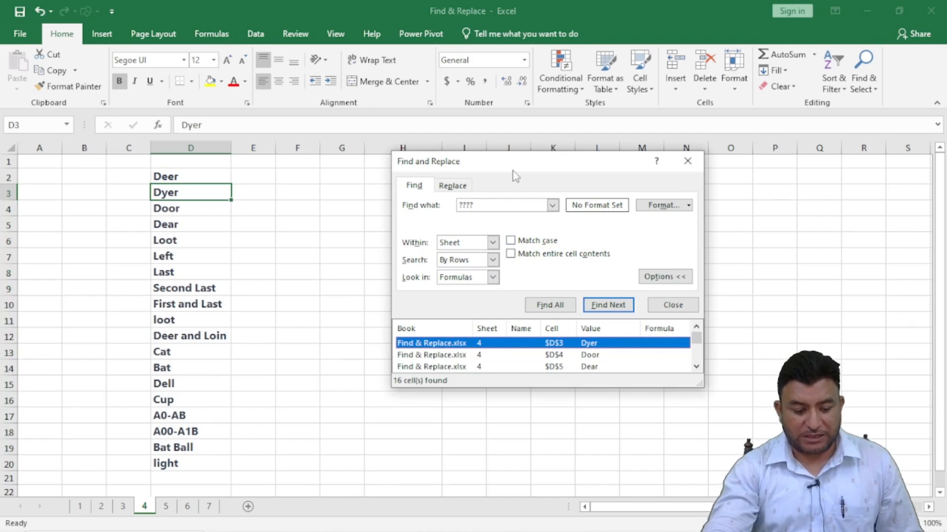
# Step: Enlarge the Find and Replace dialog to show the full ???? results, and select all the found cells
pyautogui.moveTo(512, 171); pyautogui.dragTo(465, 65)
pyautogui.moveTo(649, 279); pyautogui.dragTo(739, 436)
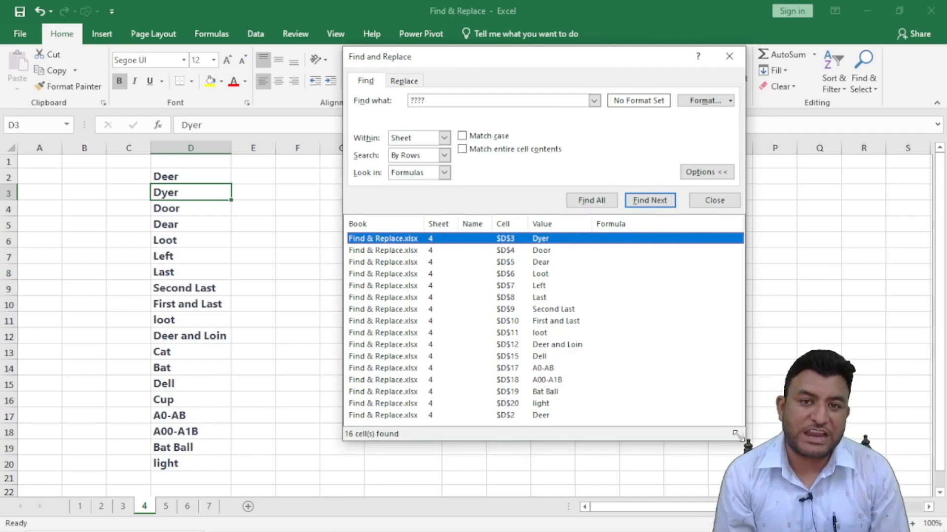
pyautogui.click(651, 347)
pyautogui.hotkey('ctrl', 'a')
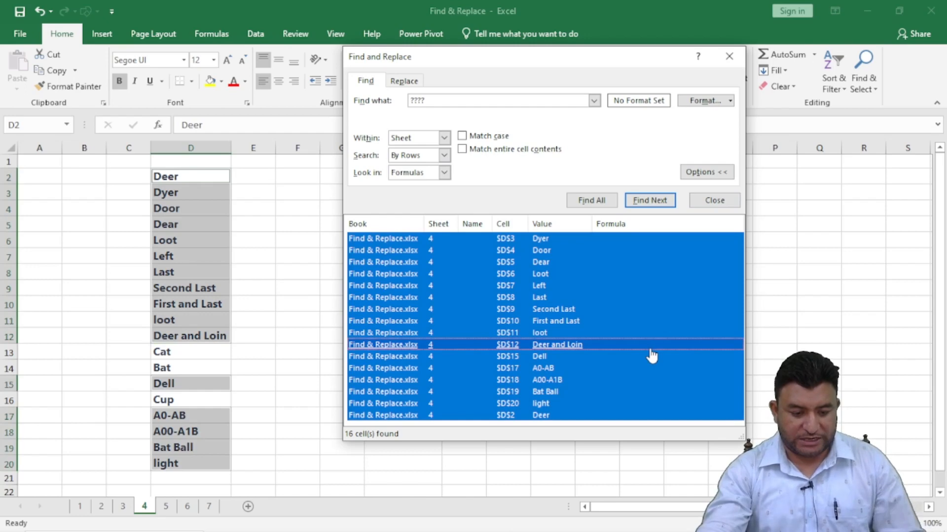
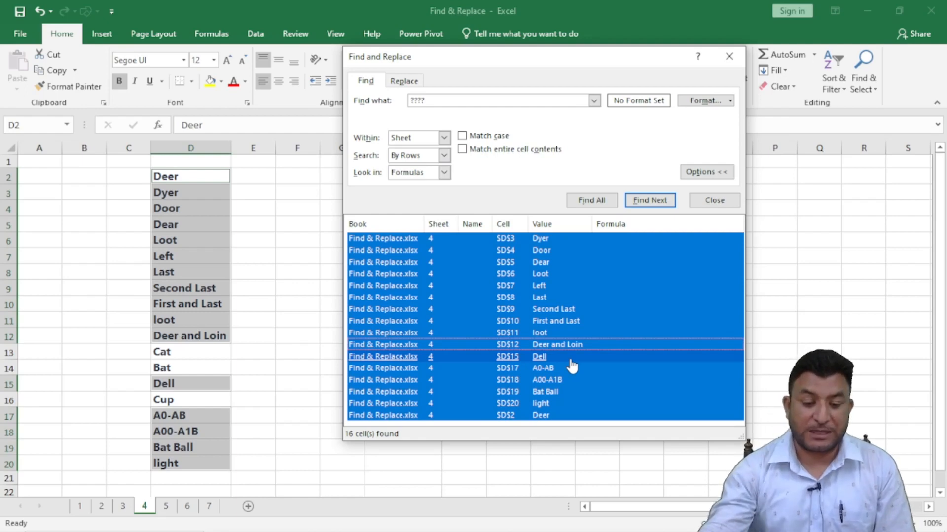
# Step: Rerun the ???? search with Match entire cell contents on, off and on again, and close the dialog
pyautogui.click(462, 149)
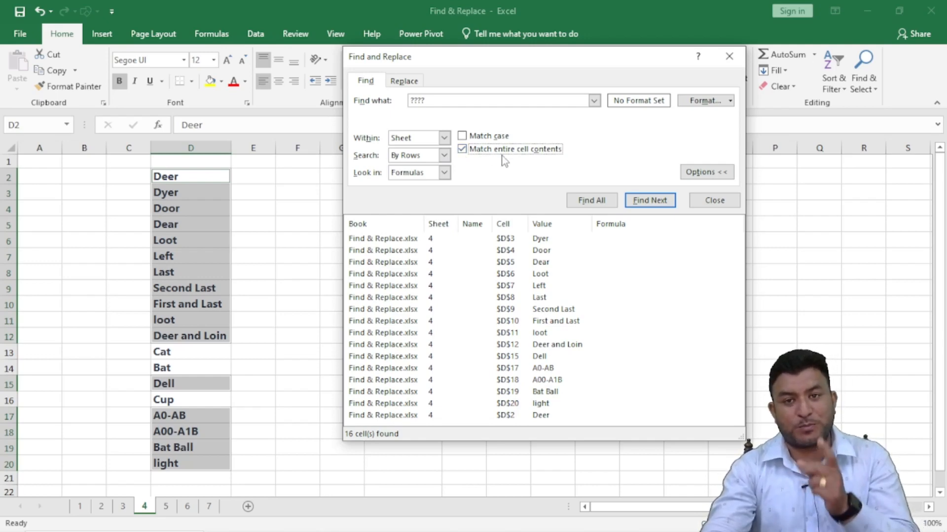
pyautogui.click(587, 200)
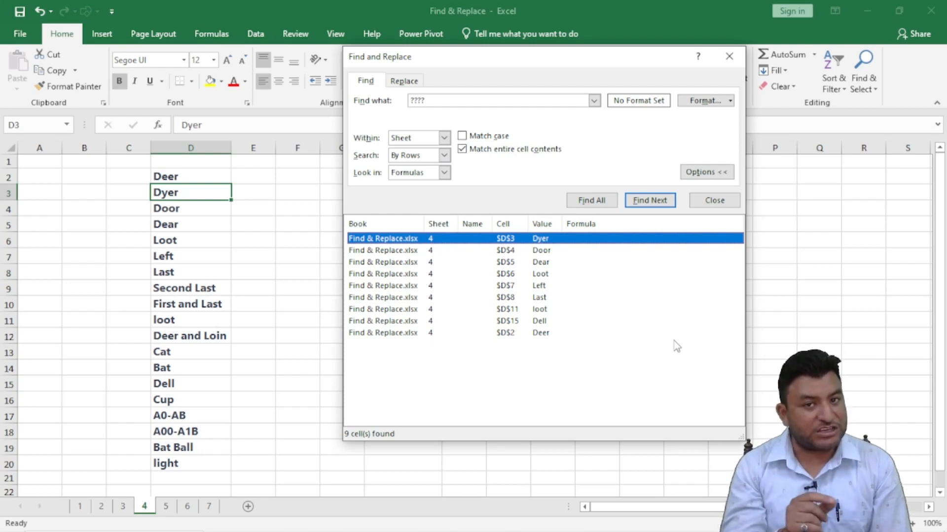
pyautogui.click(462, 149)
pyautogui.click(582, 202)
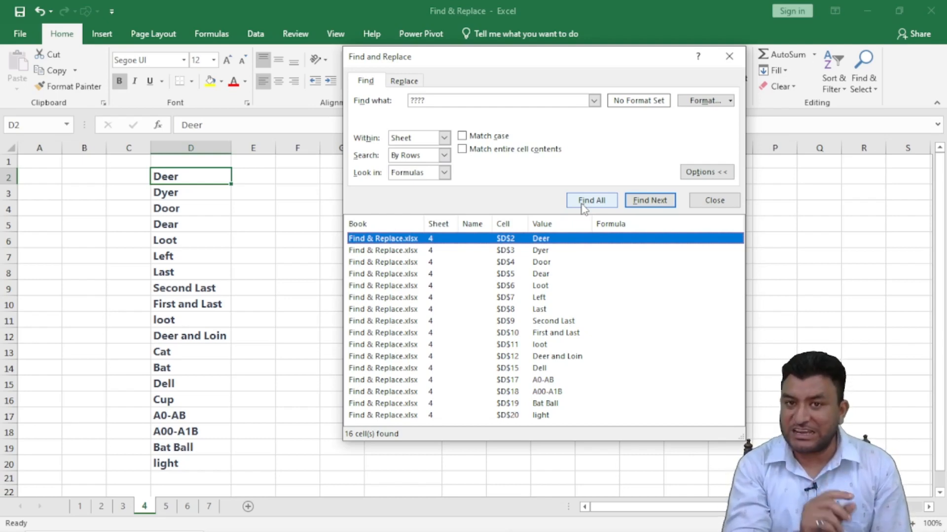
pyautogui.click(463, 150)
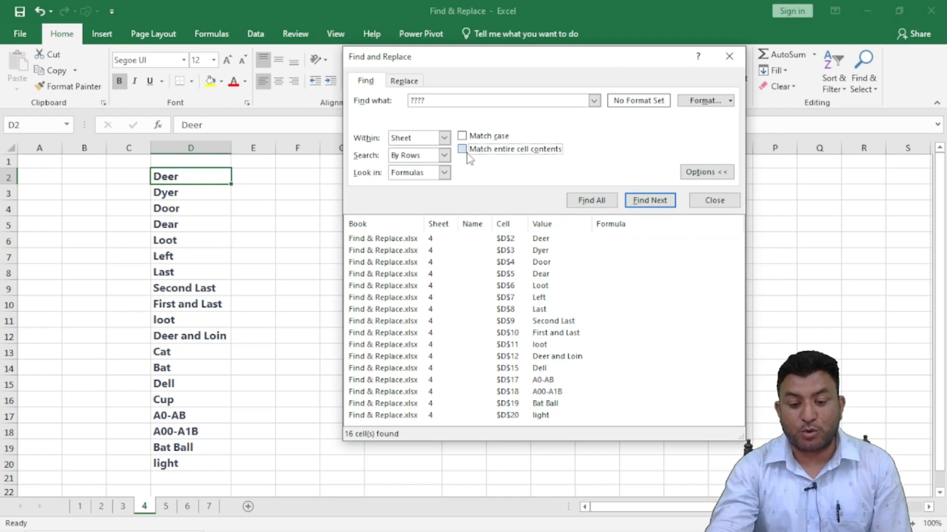
pyautogui.click(572, 203)
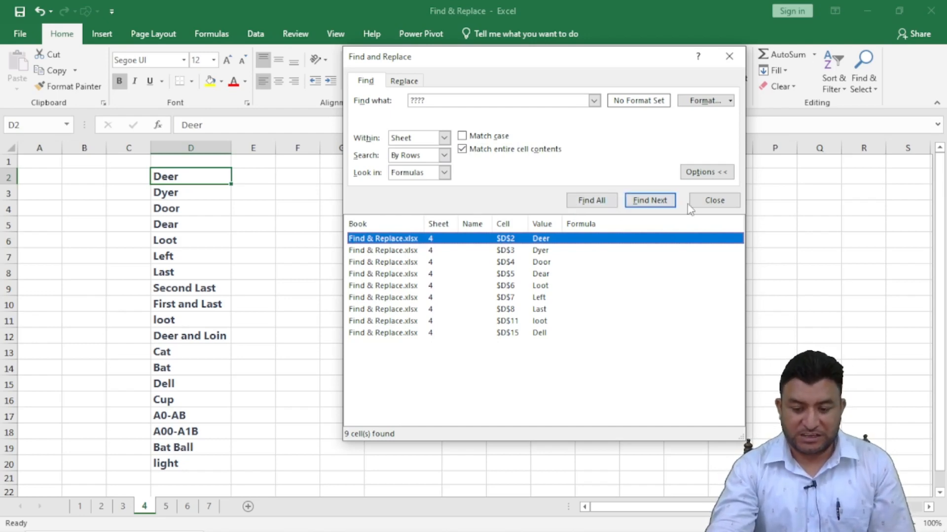
pyautogui.click(712, 200)
pyautogui.click(610, 257)
# Step: Find all matches for d??? in the word list D2:D20 with Match entire cell contents off
pyautogui.moveTo(178, 178); pyautogui.dragTo(191, 464)
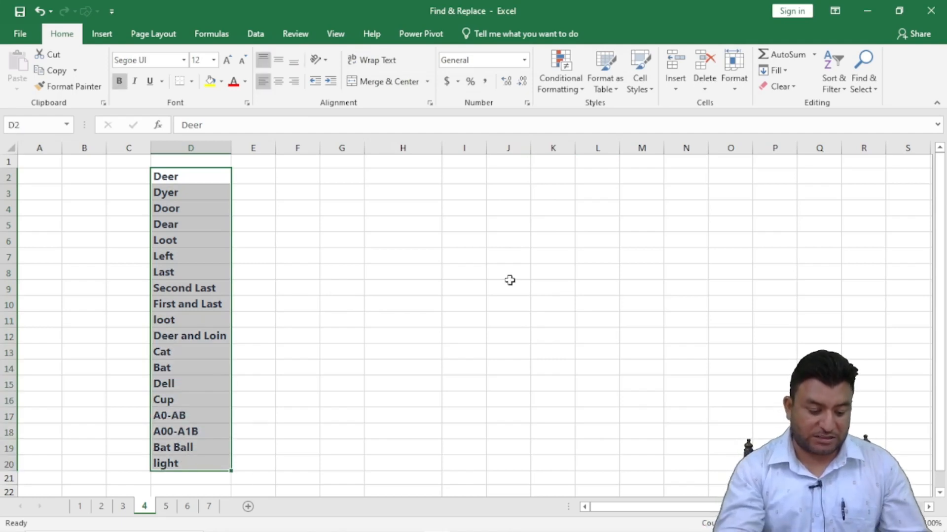
pyautogui.hotkey('ctrl', 'f')
pyautogui.press('BackSpace')
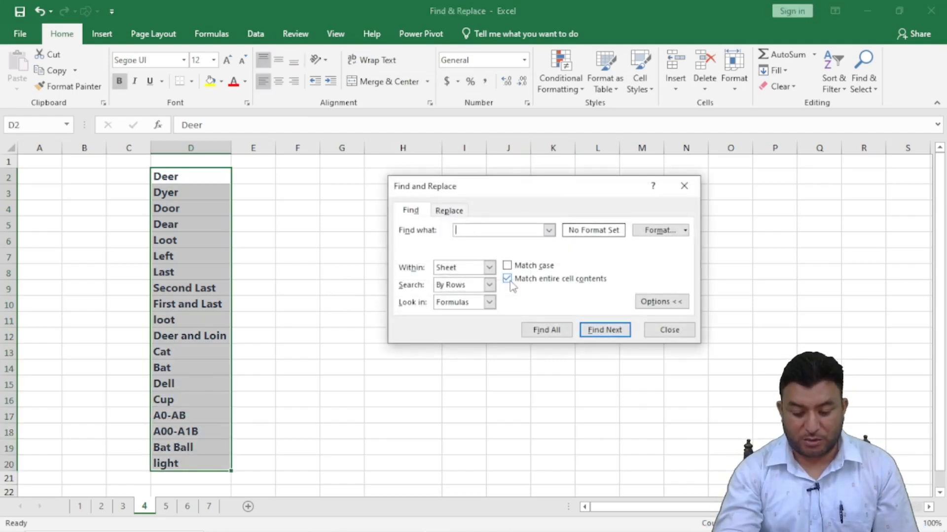
pyautogui.write('d')
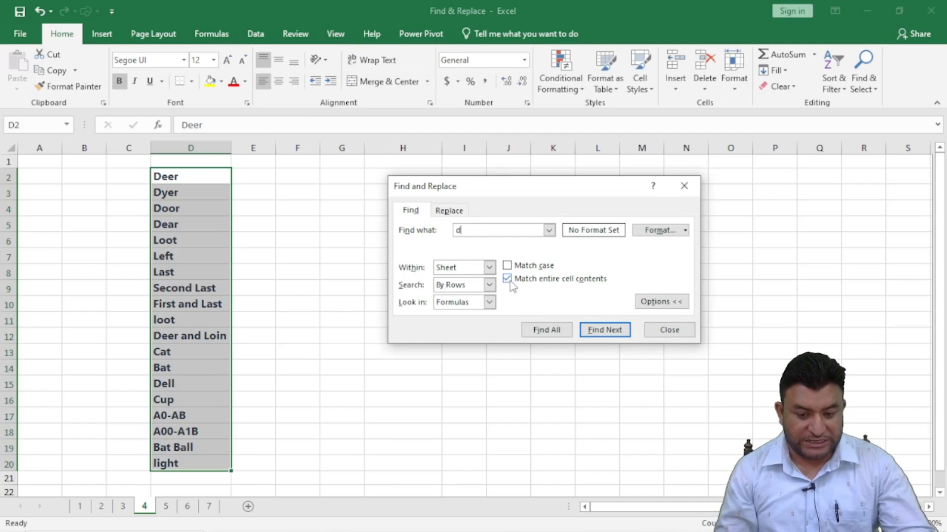
pyautogui.write('???')
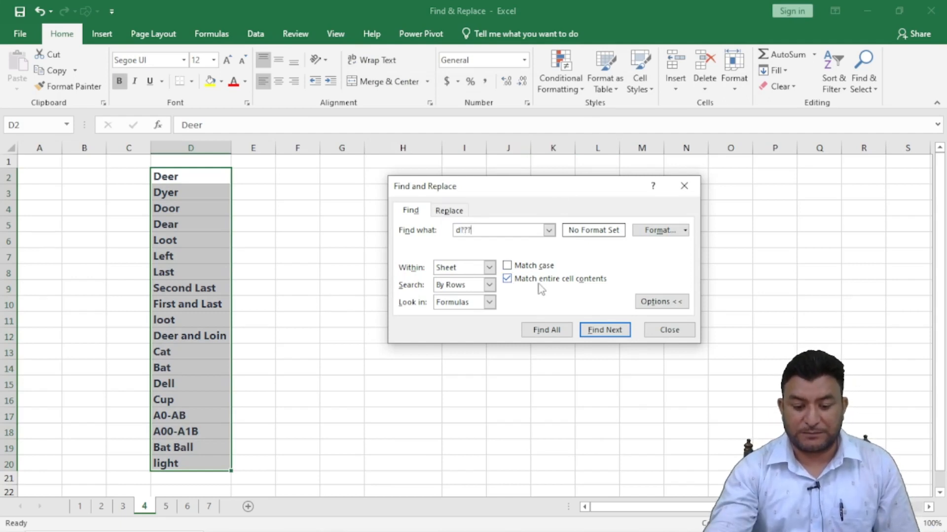
pyautogui.click(507, 280)
pyautogui.moveTo(508, 197); pyautogui.dragTo(489, 98)
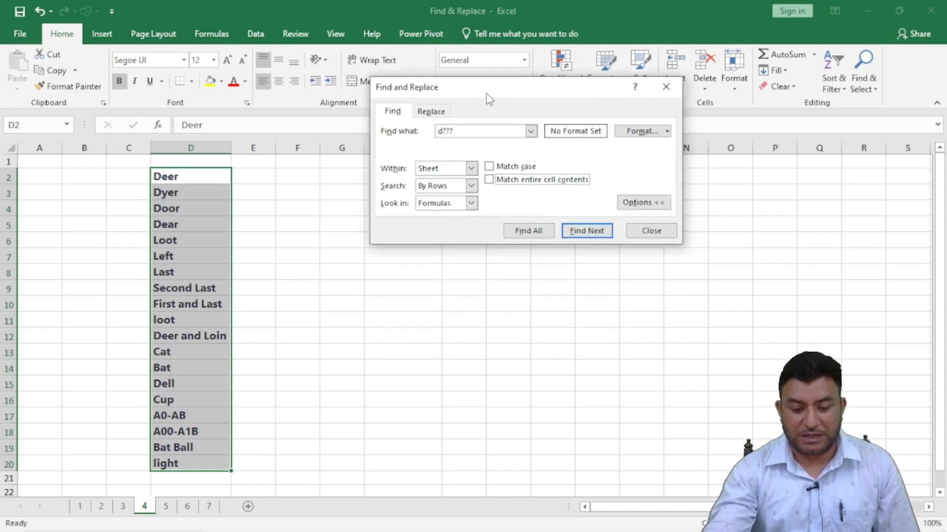
pyautogui.click(529, 230)
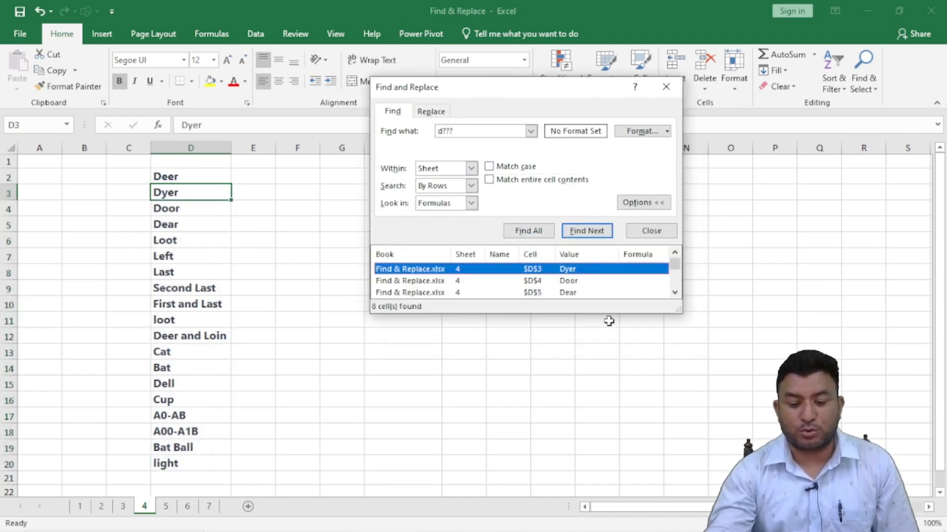
# Step: Enlarge the dialog to show all d??? results, and repeat the search with Match entire cell contents on
pyautogui.moveTo(678, 308); pyautogui.dragTo(733, 388)
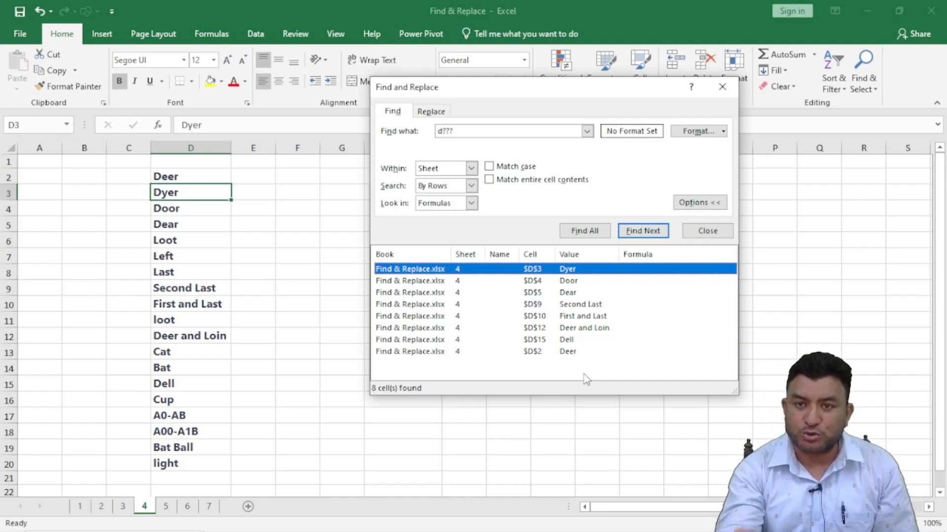
pyautogui.click(489, 179)
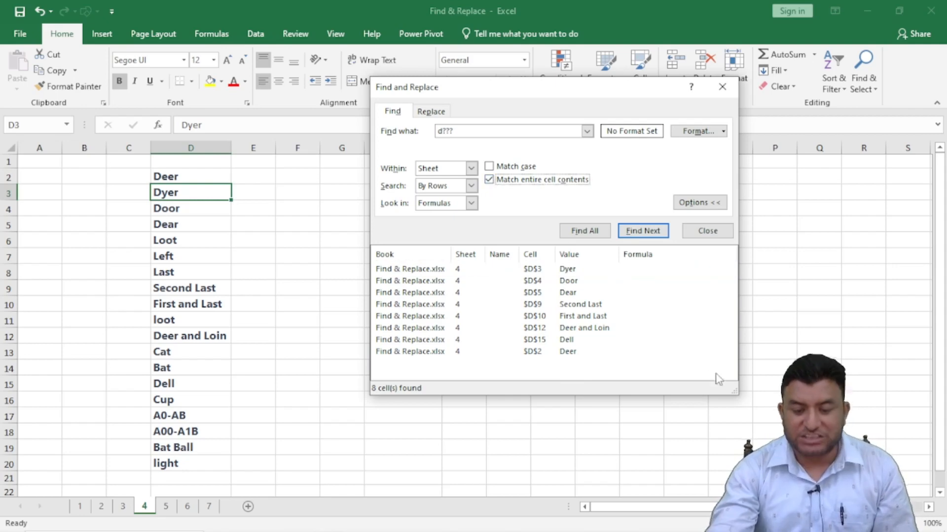
pyautogui.click(580, 232)
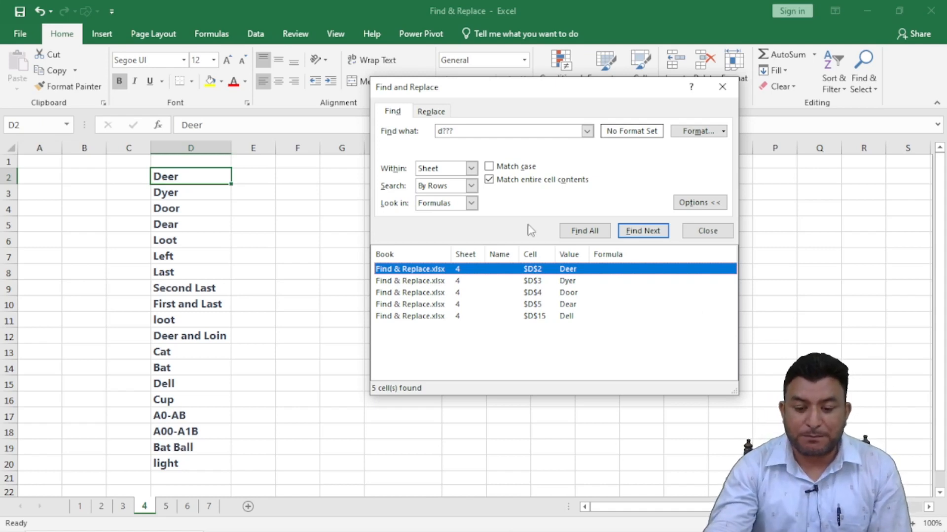
# Step: Find all matches for d??r in D2:D20 with Match entire cell contents off, and enlarge the dialog to show the full results
pyautogui.click(490, 179)
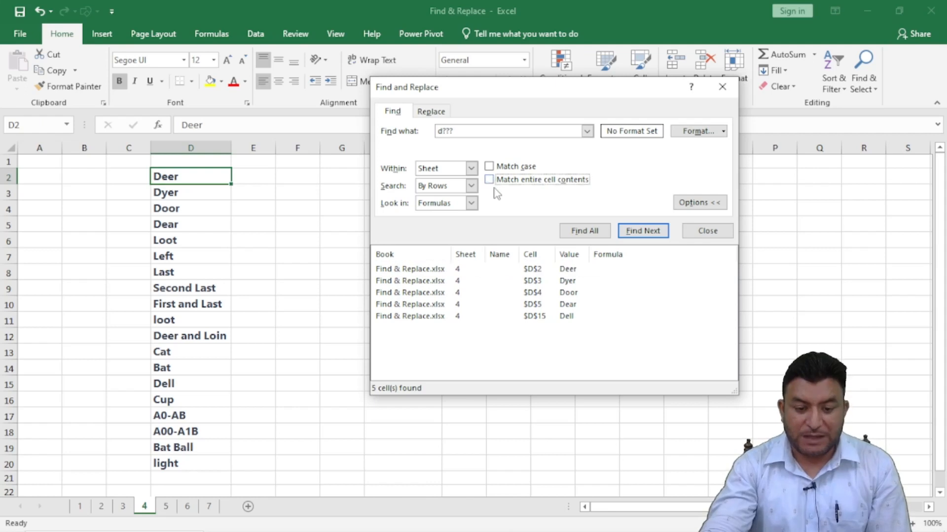
pyautogui.click(459, 131)
pyautogui.press('BackSpace')
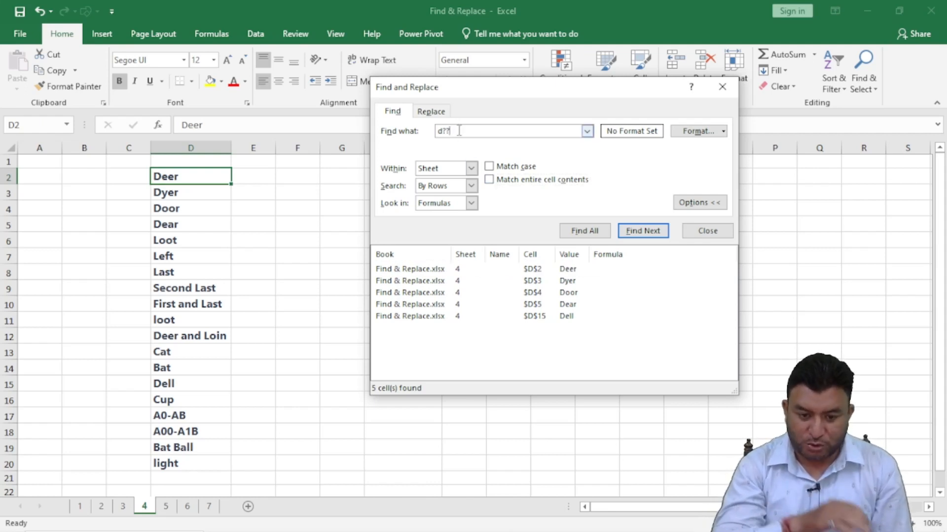
pyautogui.write('r')
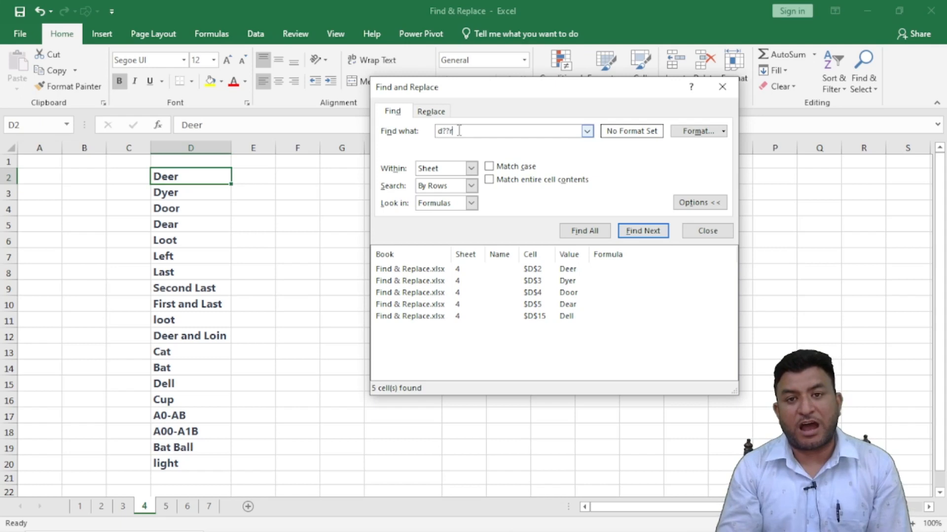
pyautogui.click(709, 232)
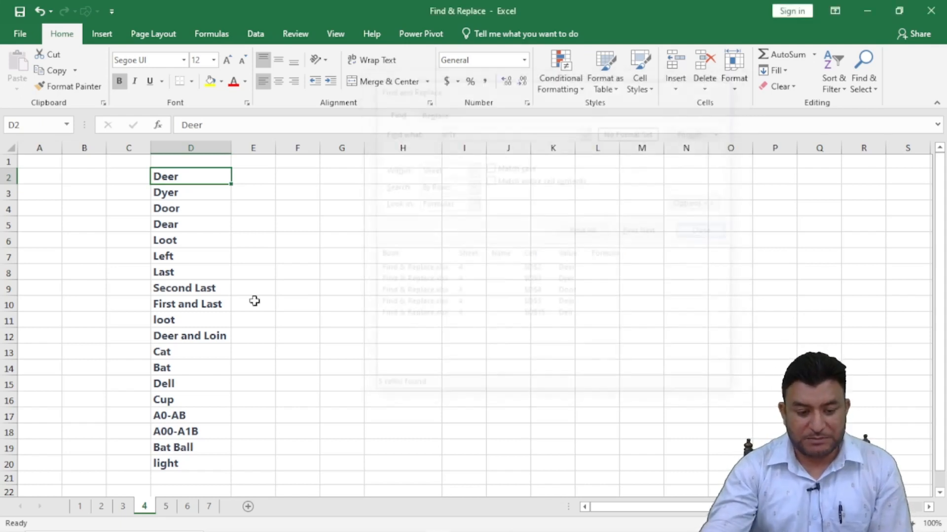
pyautogui.moveTo(173, 176); pyautogui.dragTo(166, 462)
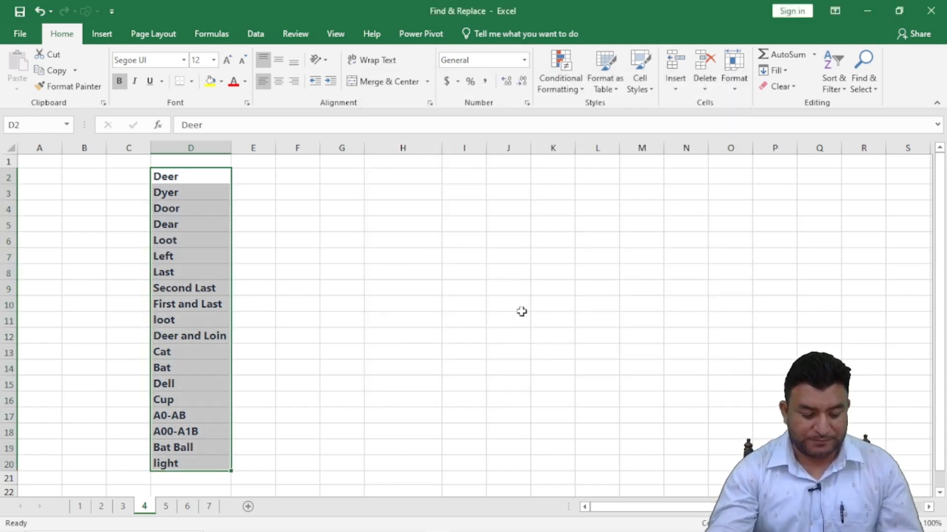
pyautogui.hotkey('ctrl', 'f')
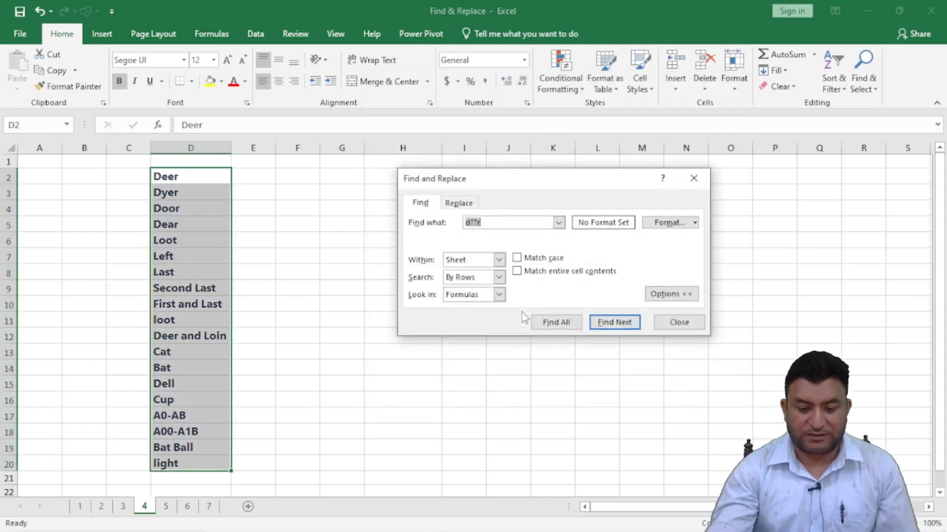
pyautogui.click(562, 324)
pyautogui.moveTo(536, 178); pyautogui.dragTo(510, 73)
pyautogui.moveTo(681, 298); pyautogui.dragTo(715, 346)
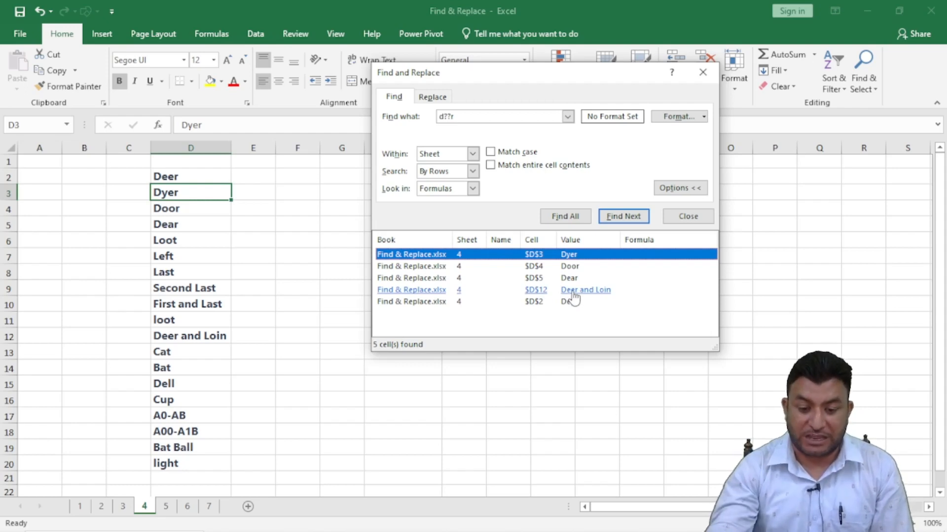
# Step: Repeat the d??r search with Match entire cell contents on, then switch the option off and close the dialog
pyautogui.click(490, 165)
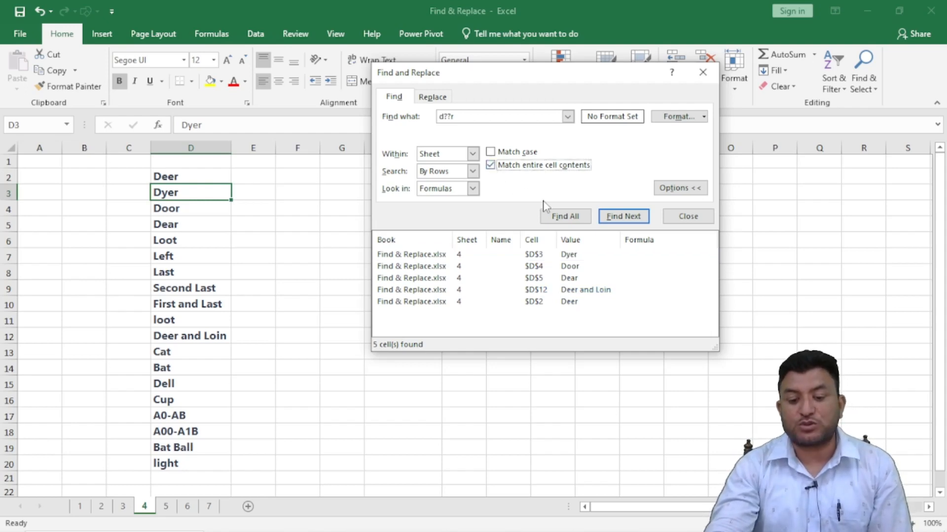
pyautogui.click(562, 220)
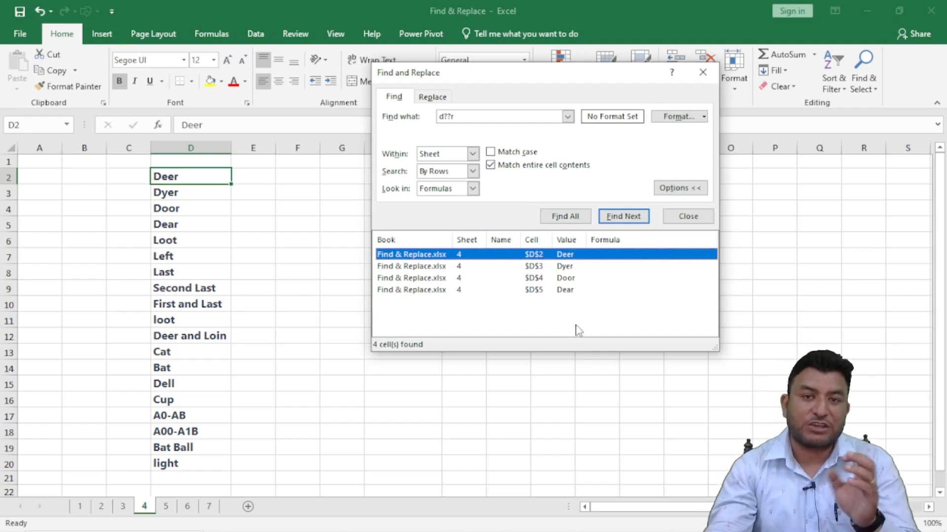
pyautogui.click(490, 165)
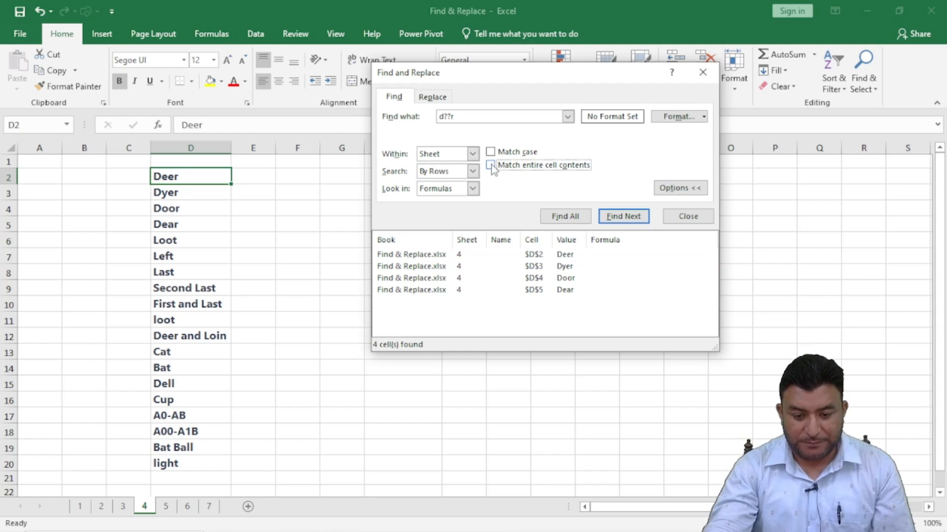
pyautogui.click(688, 217)
pyautogui.click(485, 271)
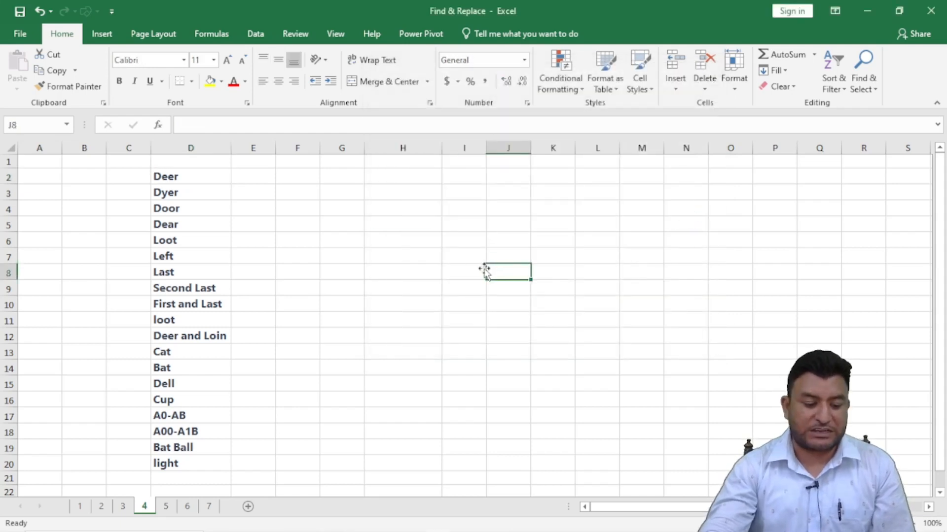
# Step: Add the word adeer in cell D21, at the end of the word list
pyautogui.scroll(-3, 485, 271)
pyautogui.click(177, 351)
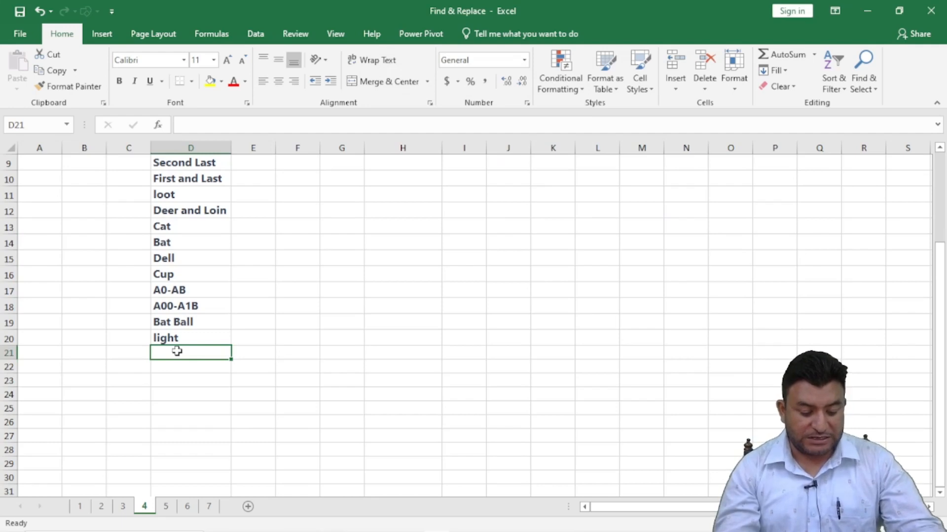
pyautogui.write('ad')
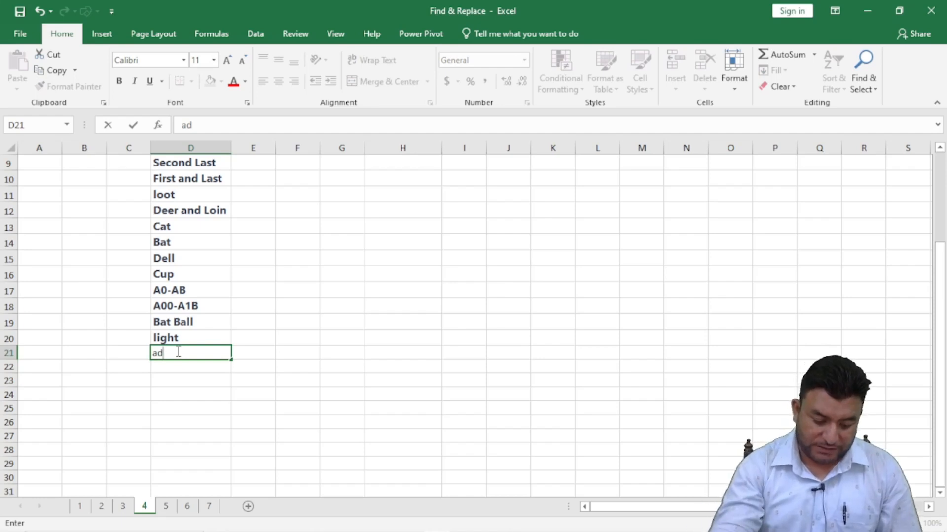
pyautogui.write('eer')
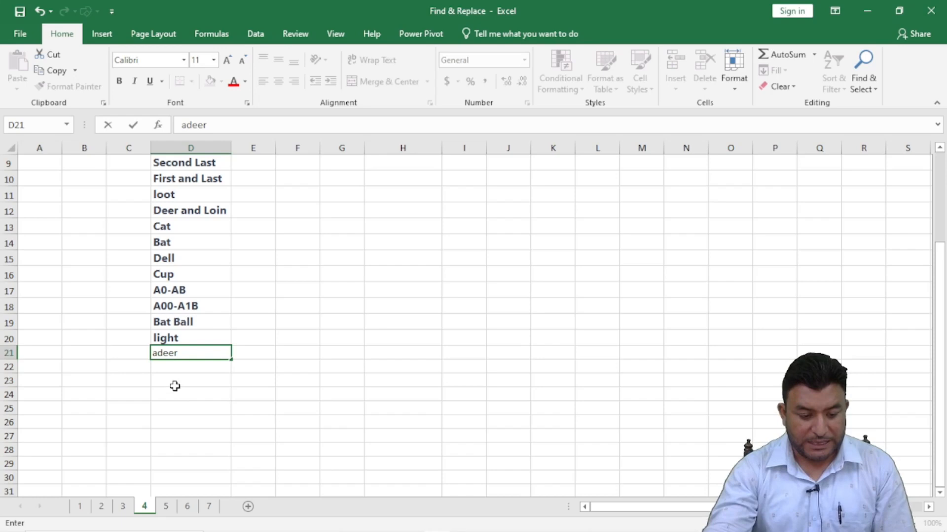
pyautogui.press('Return')
pyautogui.click(167, 354)
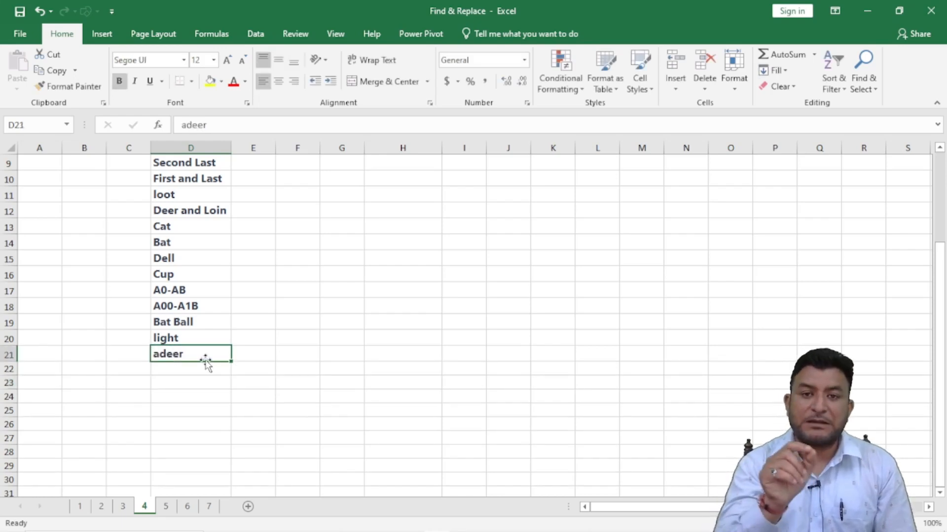
# Step: Find all matches for d??r in D2:D21 with Match entire cell contents off, then move and enlarge the dialog to show every result
pyautogui.scroll(3, 186, 340)
pyautogui.moveTo(168, 181); pyautogui.dragTo(203, 475)
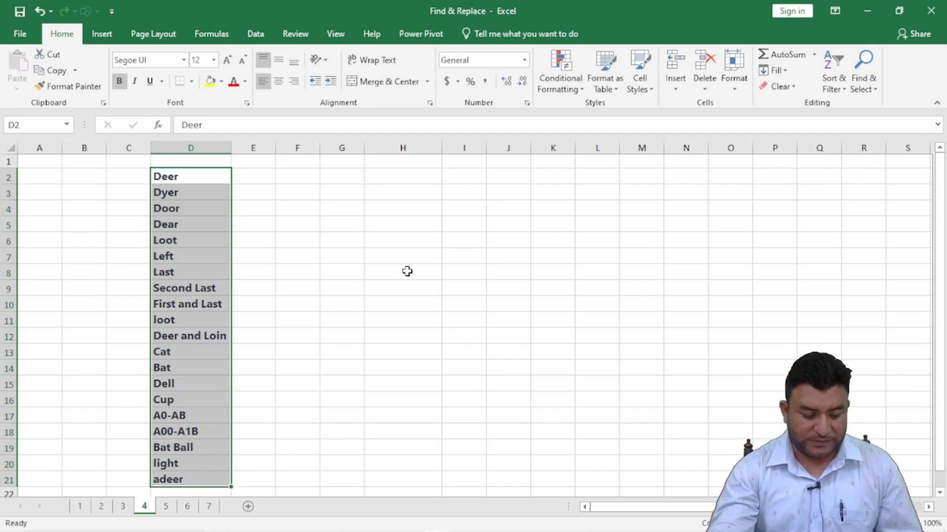
pyautogui.hotkey('ctrl', 'f')
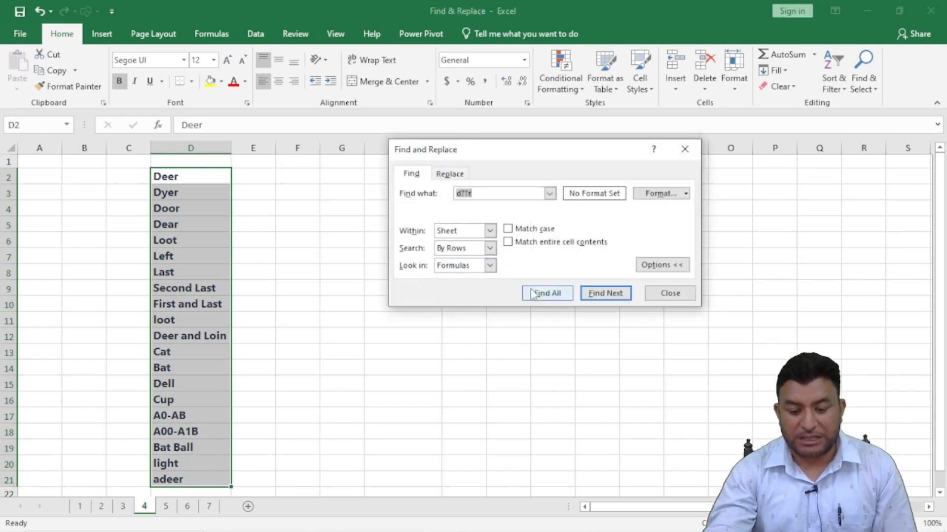
pyautogui.click(542, 296)
pyautogui.moveTo(549, 146); pyautogui.dragTo(500, 66)
pyautogui.moveTo(647, 291); pyautogui.dragTo(694, 346)
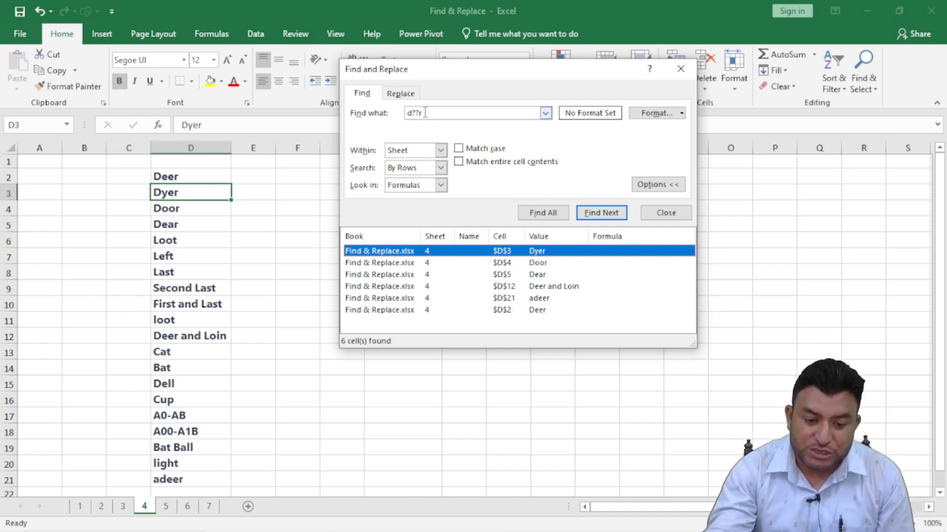
# Step: Repeat the d??r search with Match entire cell contents on
pyautogui.moveTo(407, 114); pyautogui.dragTo(438, 125)
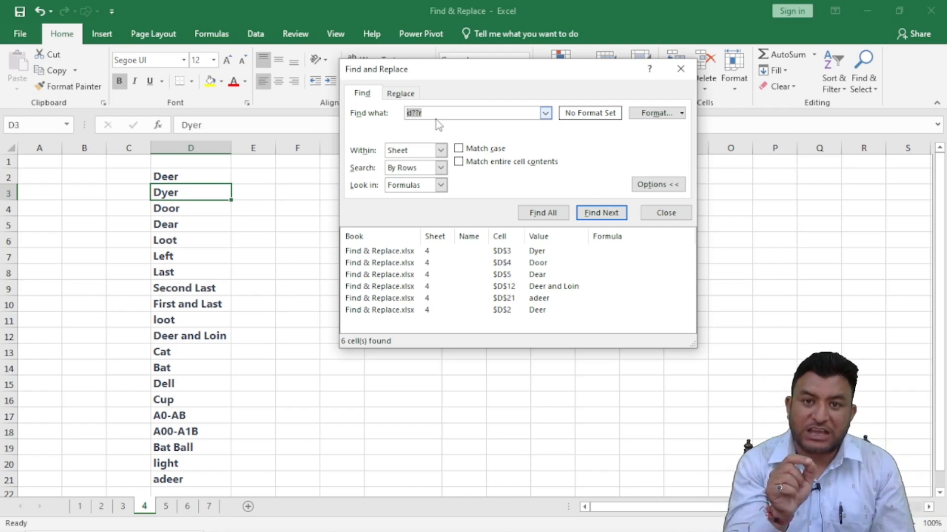
pyautogui.click(458, 162)
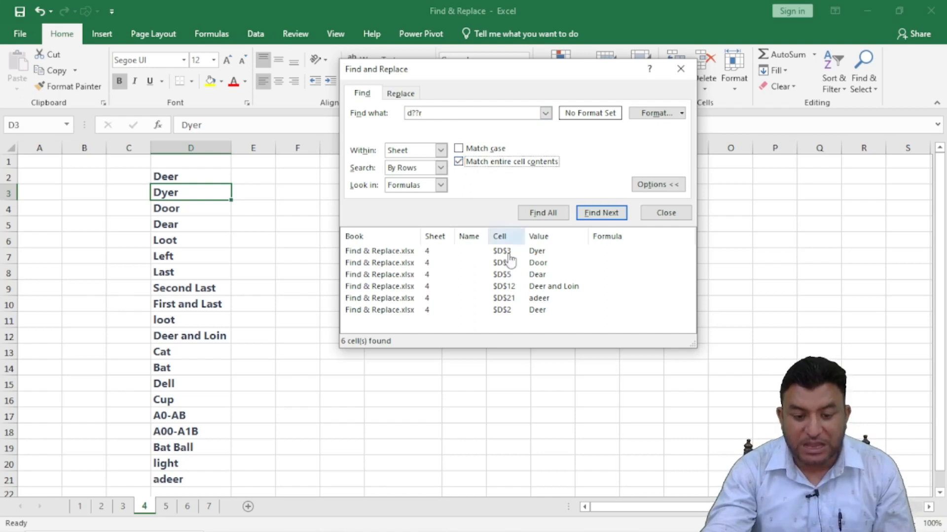
pyautogui.click(537, 213)
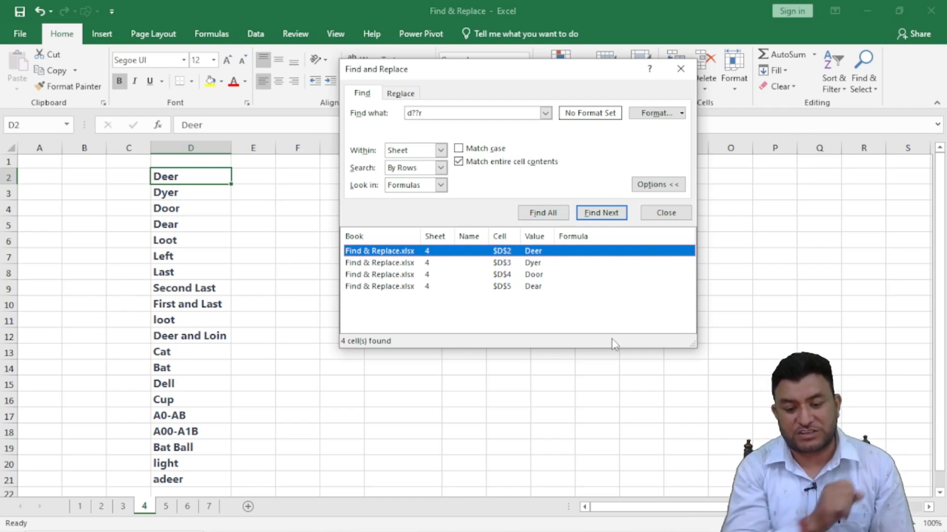
# Step: Rerun the d??r search with Match entire cell contents off and once more with it on, then close the dialog
pyautogui.click(459, 163)
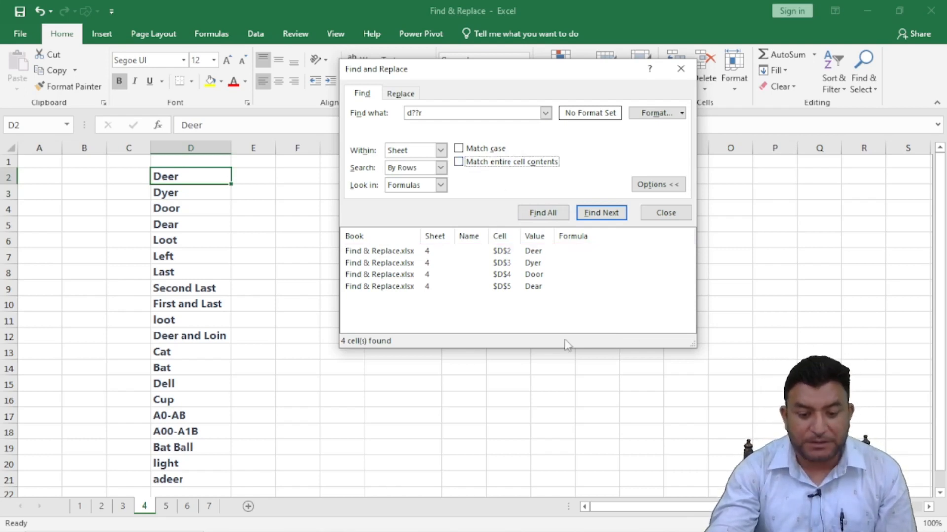
pyautogui.click(542, 213)
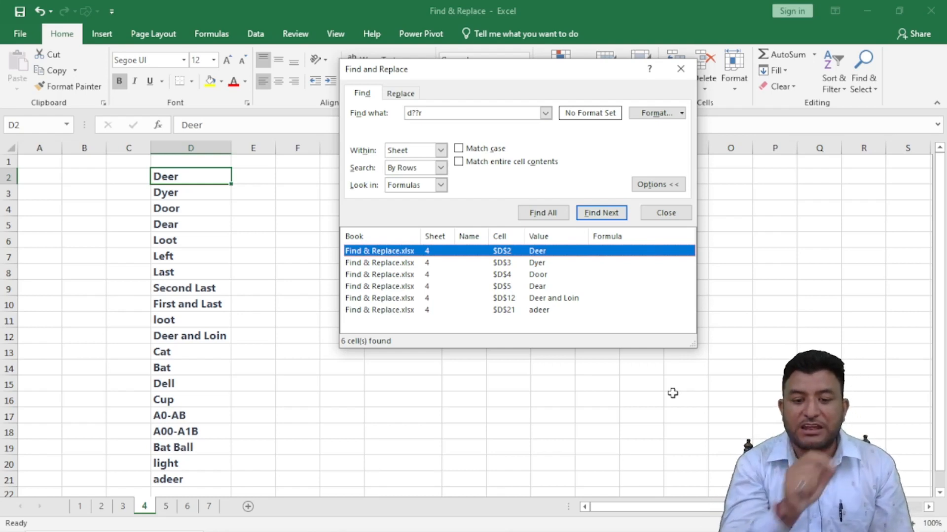
pyautogui.click(460, 162)
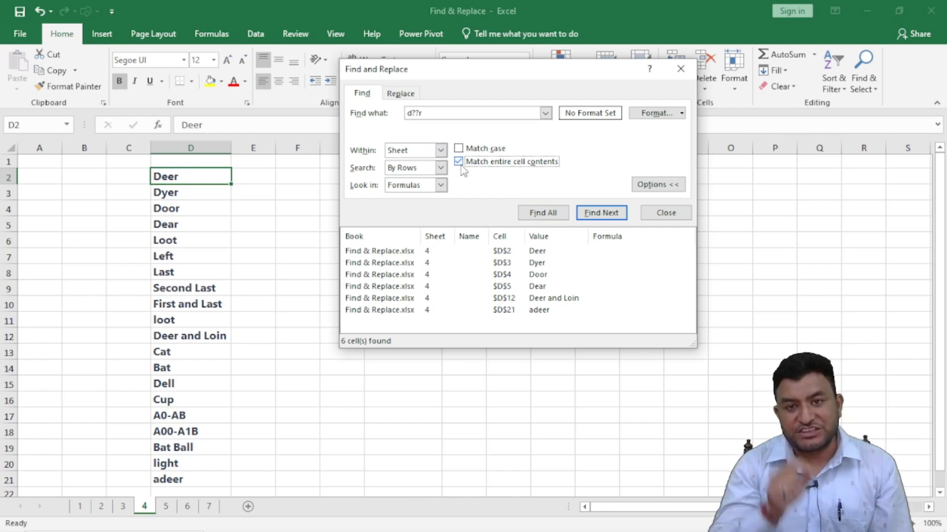
pyautogui.click(543, 213)
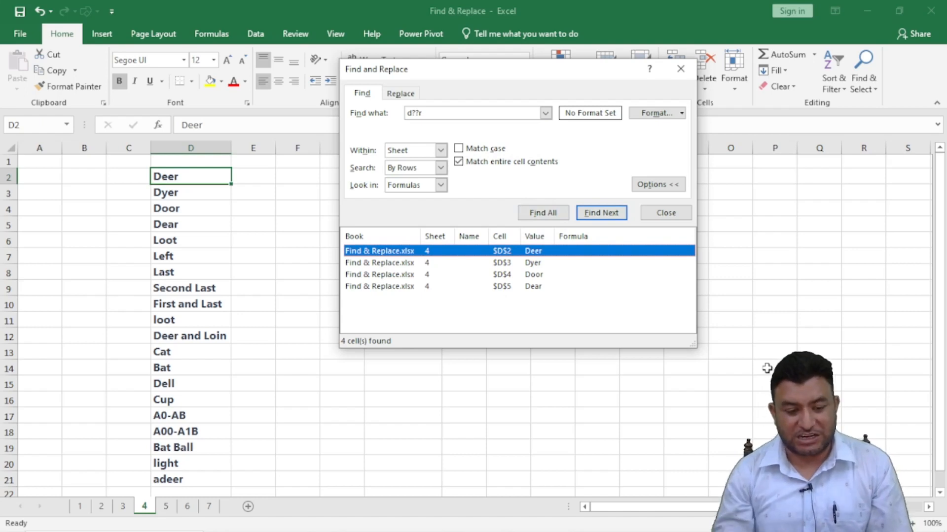
pyautogui.click(658, 213)
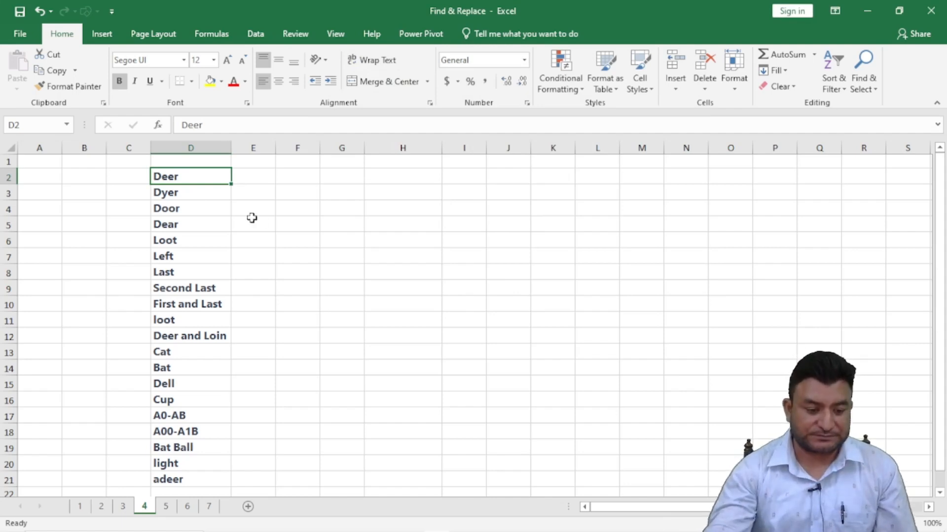
# Step: Find all matches for l??n in D2:D21 with Match entire cell contents off
pyautogui.moveTo(184, 178); pyautogui.dragTo(197, 477)
pyautogui.hotkey('ctrl', 'f')
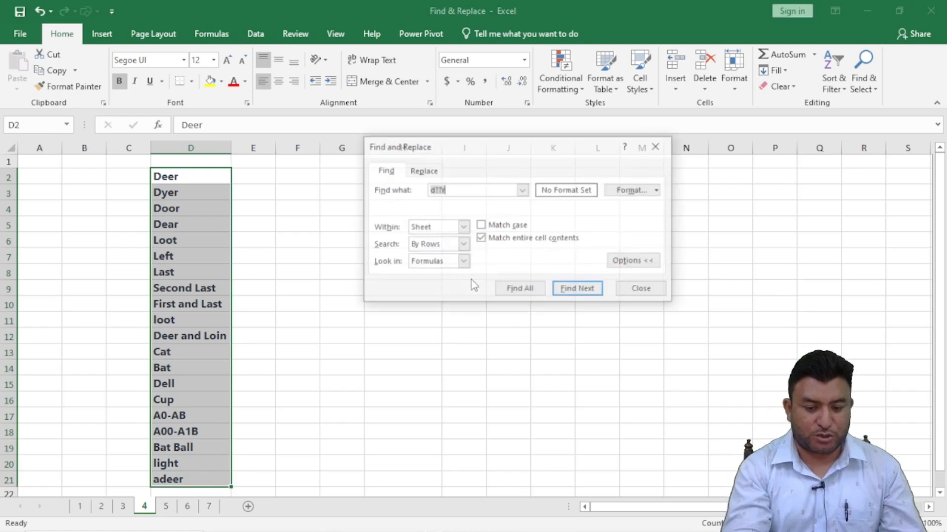
pyautogui.press('BackSpace')
pyautogui.write('l')
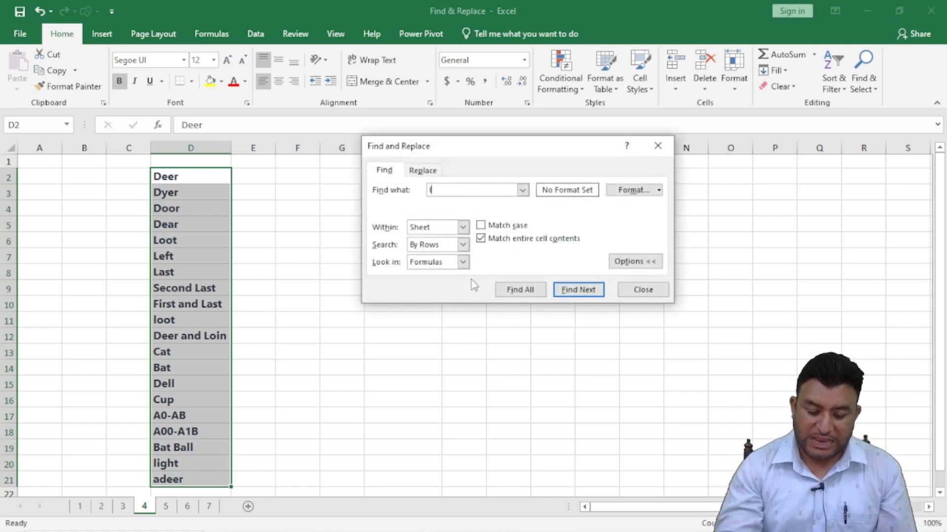
pyautogui.write('??')
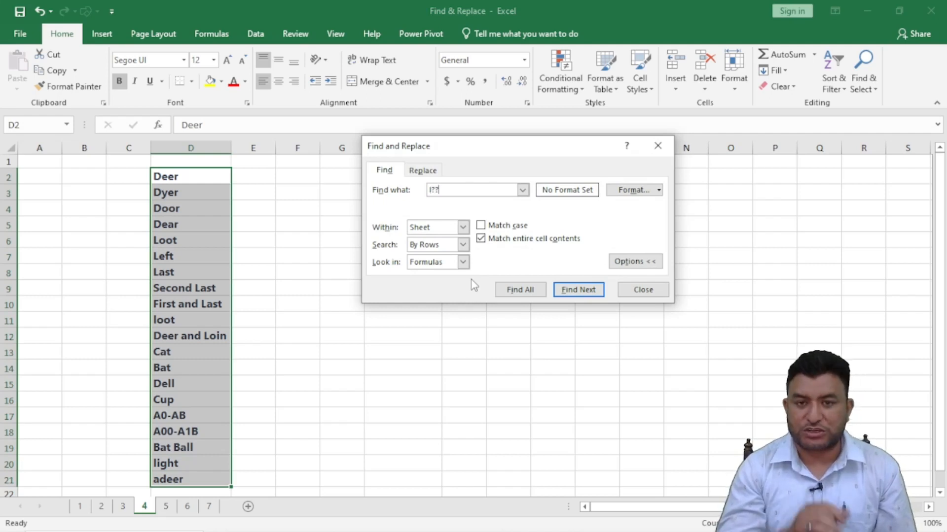
pyautogui.write('n')
pyautogui.click(481, 239)
pyautogui.click(520, 289)
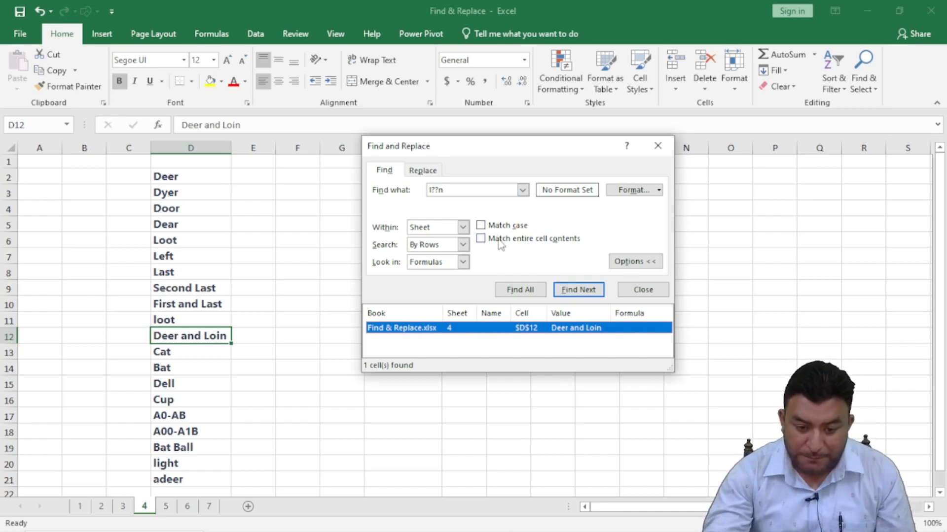
# Step: Repeat the l??n search with Match entire cell contents on, and dismiss the resulting message
pyautogui.click(480, 238)
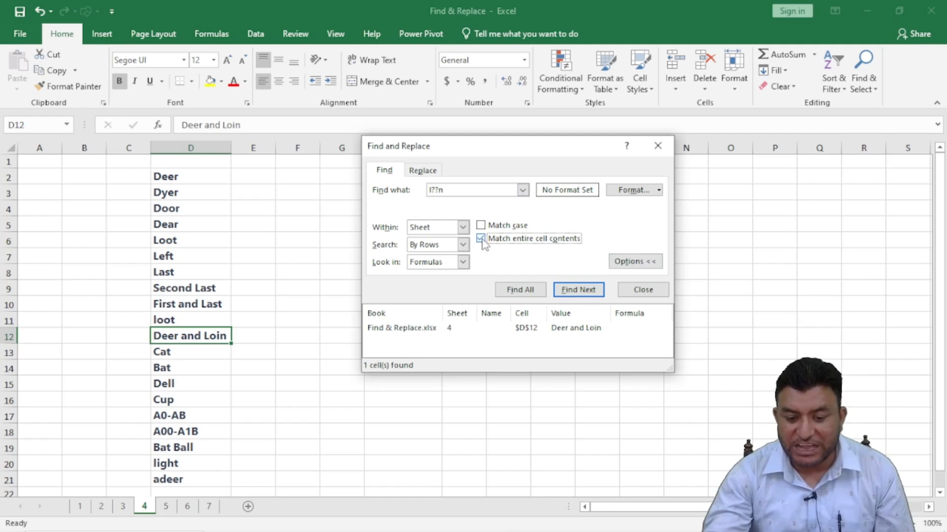
pyautogui.click(532, 290)
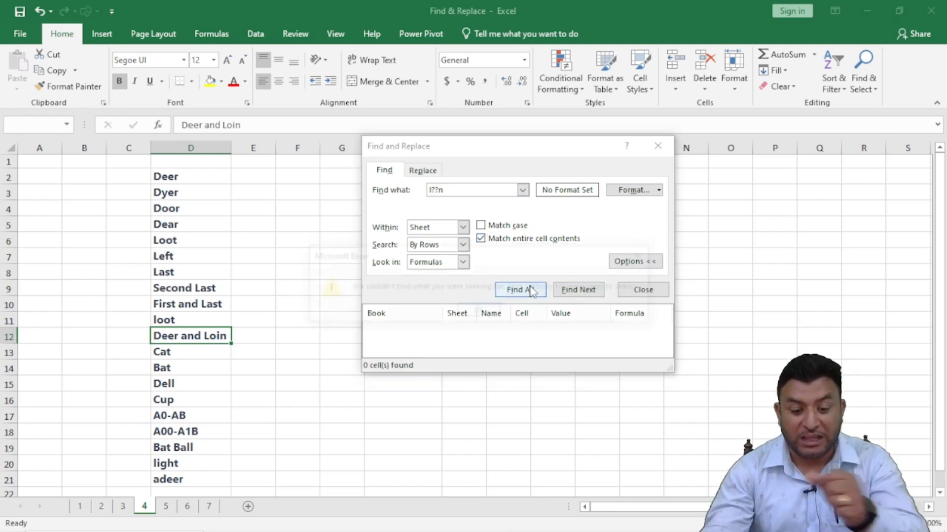
pyautogui.click(476, 311)
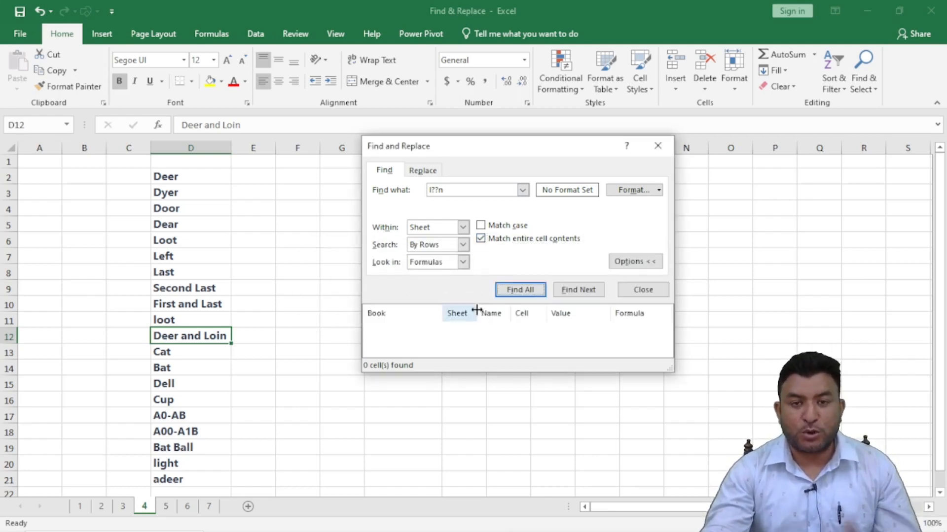
# Step: Find all matches for l??t with Match entire cell contents off, and enlarge the dialog to show the full results
pyautogui.click(449, 190)
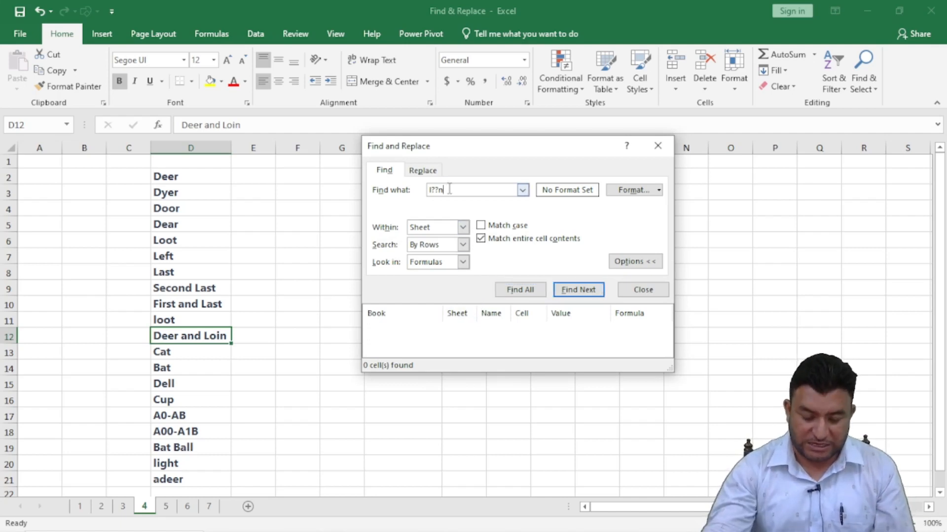
pyautogui.press('BackSpace')
pyautogui.write('t')
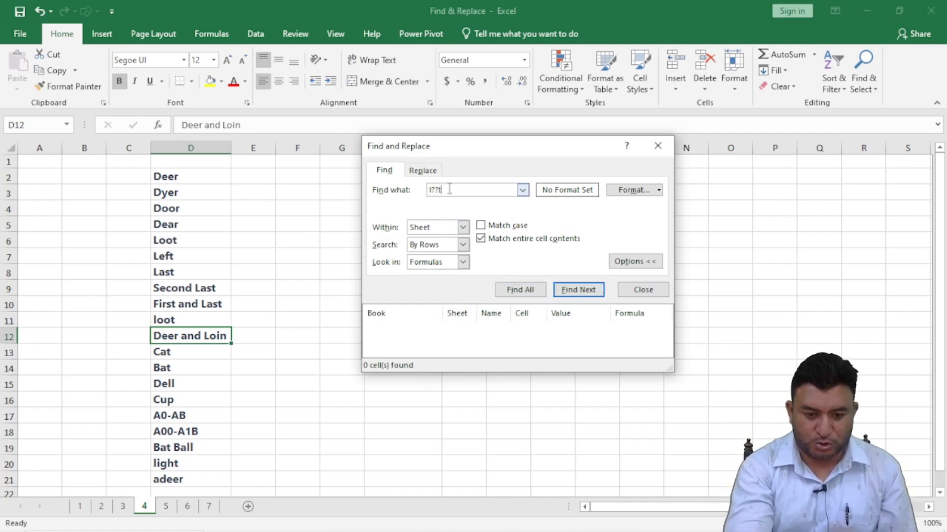
pyautogui.click(481, 239)
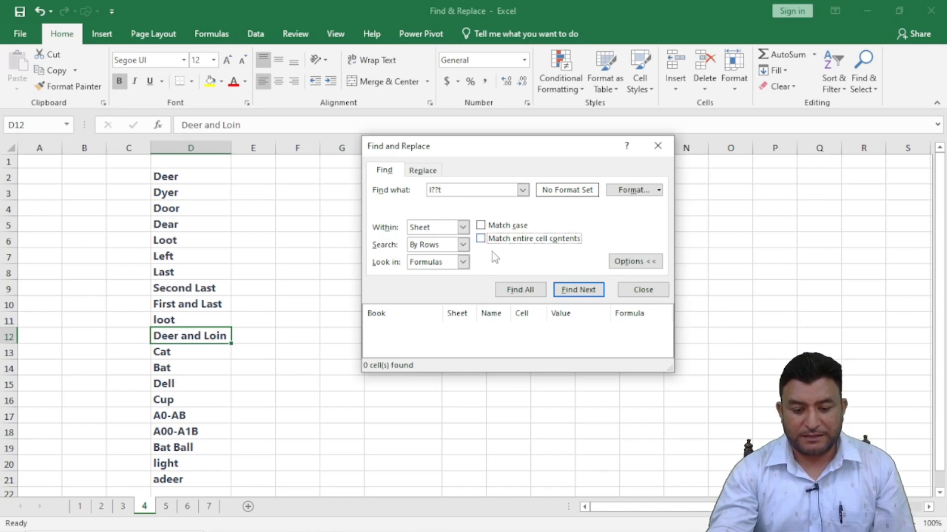
pyautogui.click(520, 290)
pyautogui.moveTo(670, 370); pyautogui.dragTo(716, 437)
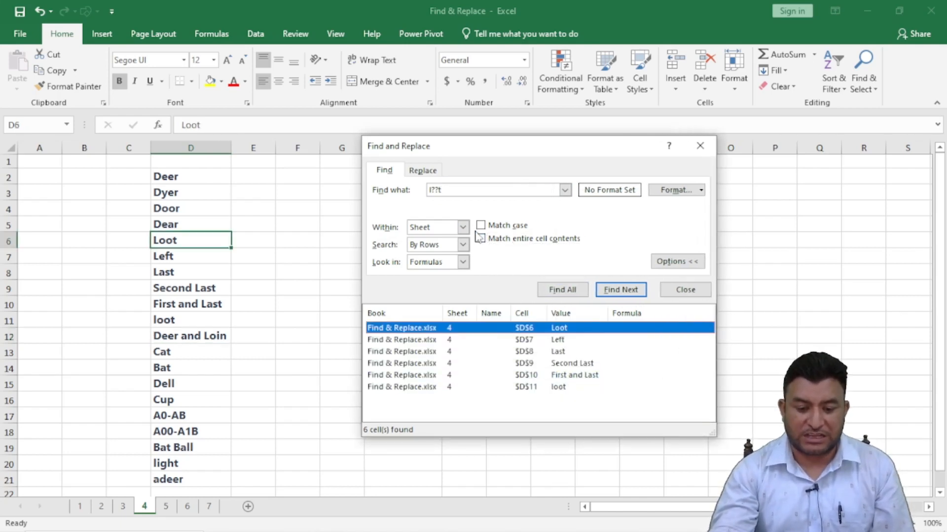
# Step: Repeat the l??t search with Match entire cell contents on, and run it again with the option off
pyautogui.click(481, 239)
pyautogui.click(561, 294)
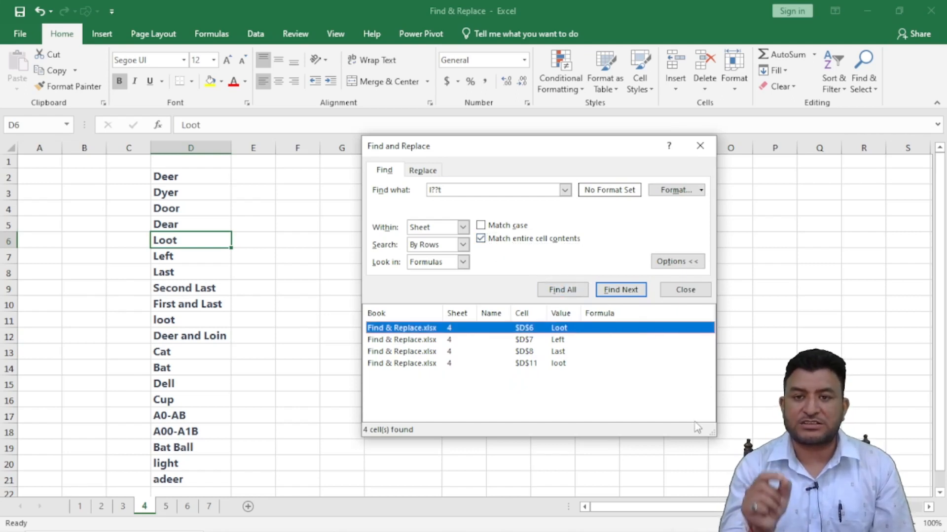
pyautogui.click(483, 239)
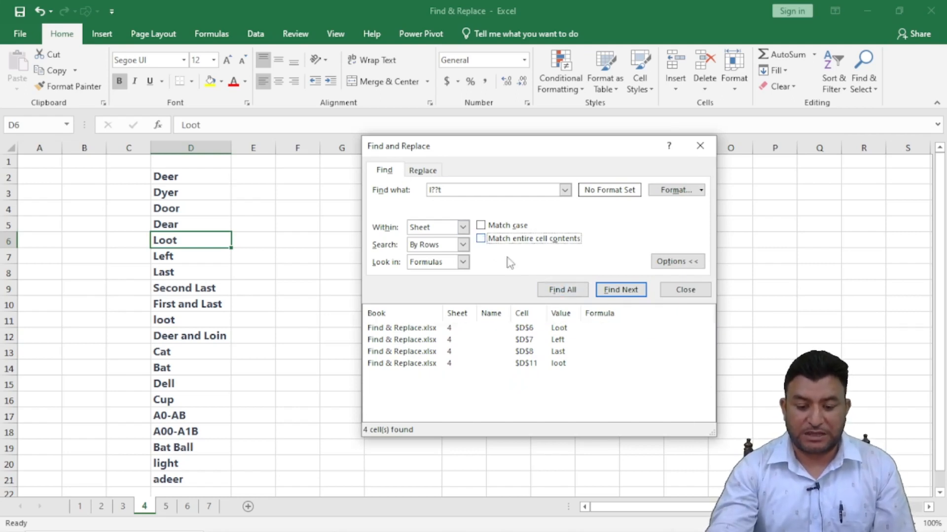
pyautogui.click(567, 292)
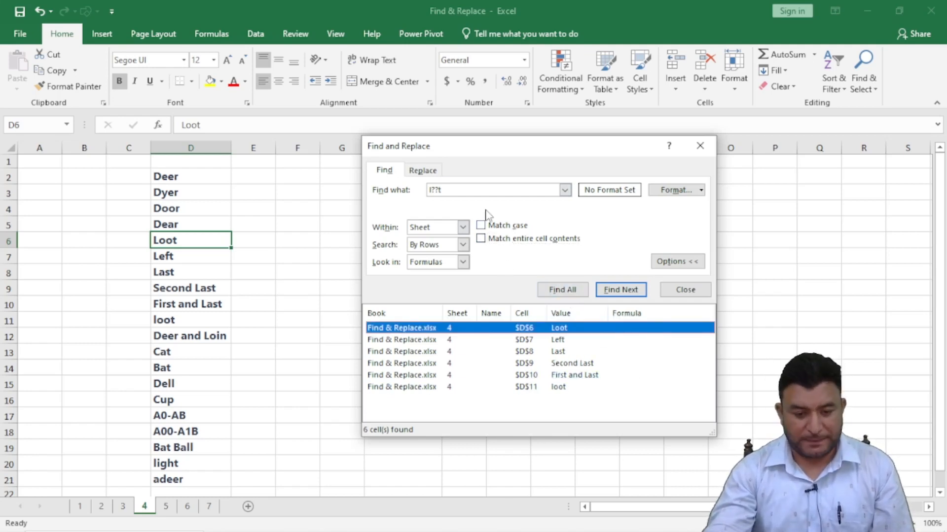
# Step: Clear the l??t search text and close the Find and Replace dialog
pyautogui.click(454, 189)
pyautogui.press('BackSpace')
pyautogui.press('BackSpace')
pyautogui.press('BackSpace')
pyautogui.press('BackSpace')
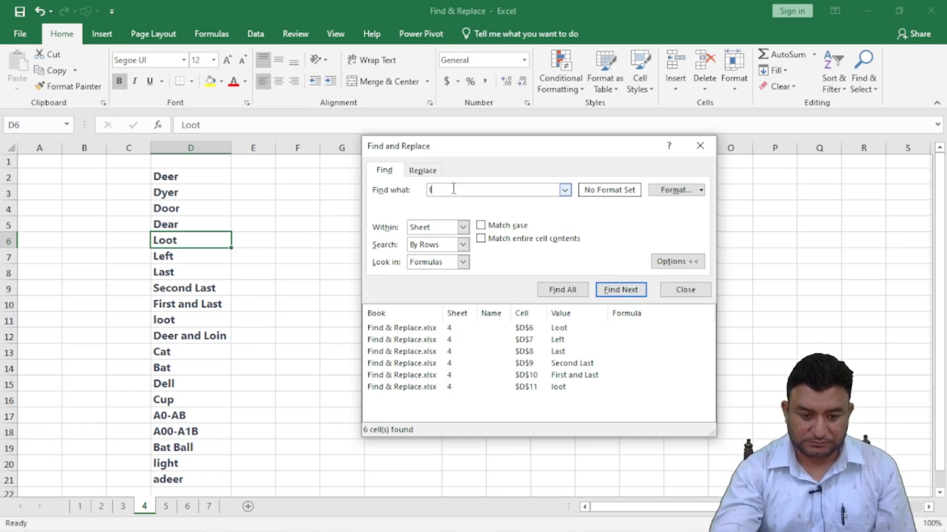
pyautogui.click(678, 292)
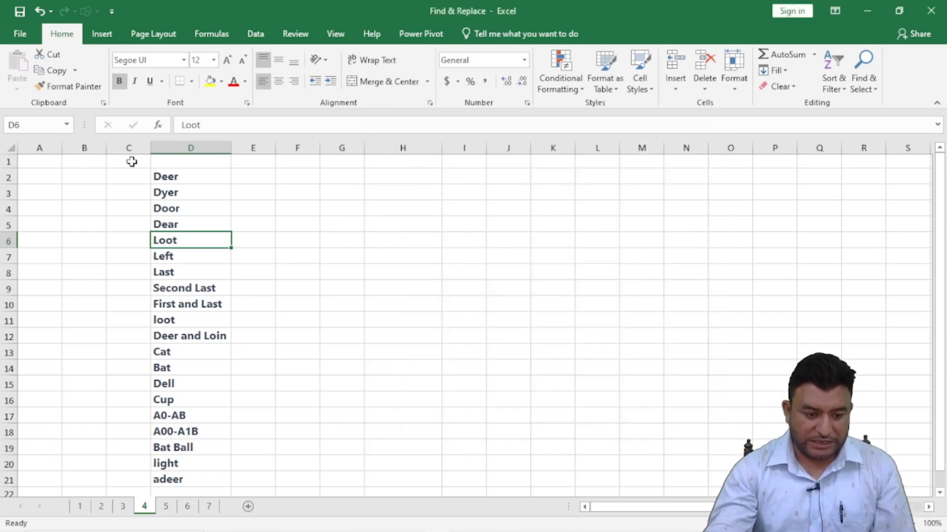
# Step: Find all matches for ??-?? in the word list D2:D21 with Match entire cell contents off, and enlarge the results dialog
pyautogui.moveTo(180, 178); pyautogui.dragTo(215, 479)
pyautogui.hotkey('ctrl', 'f')
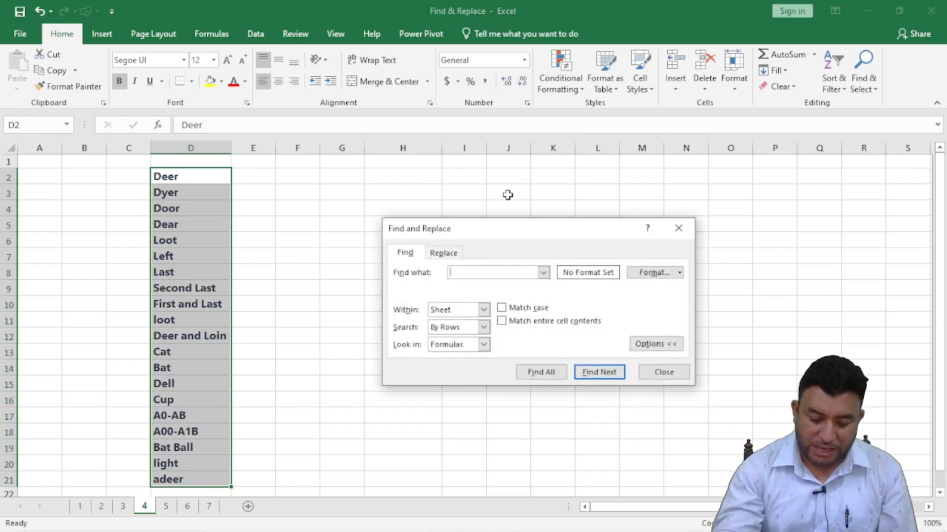
pyautogui.write('??')
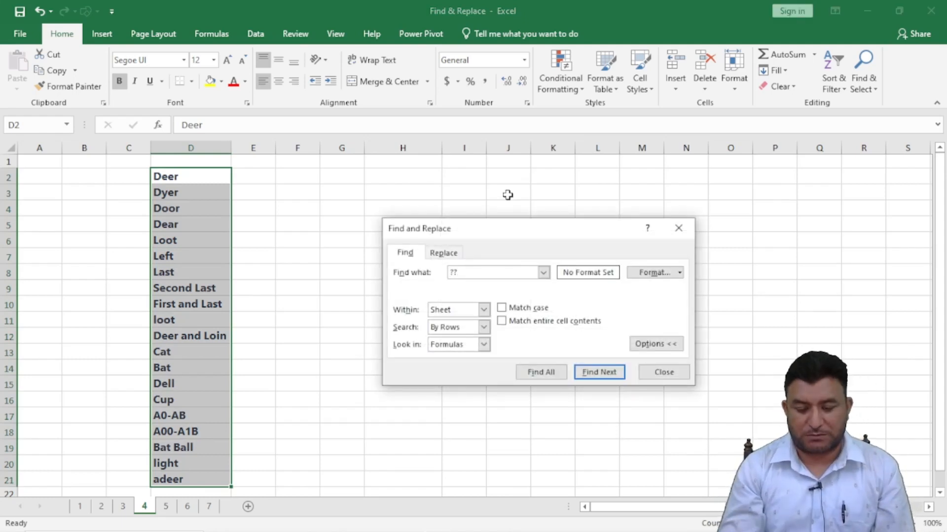
pyautogui.write('-')
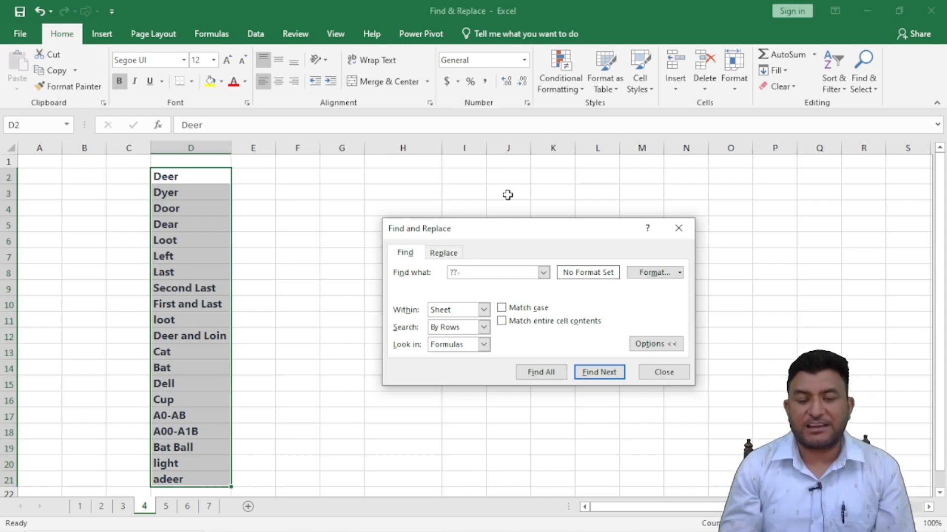
pyautogui.write('??')
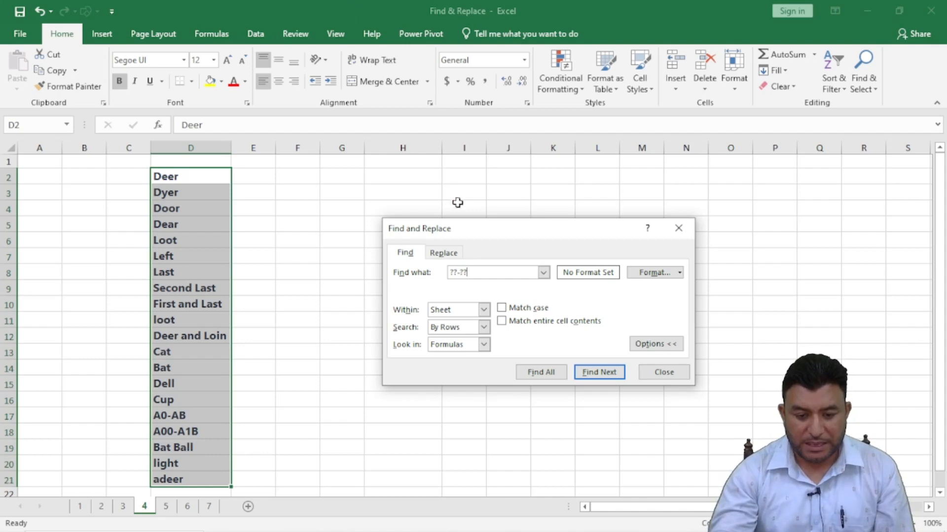
pyautogui.moveTo(481, 230); pyautogui.dragTo(420, 73)
pyautogui.click(490, 217)
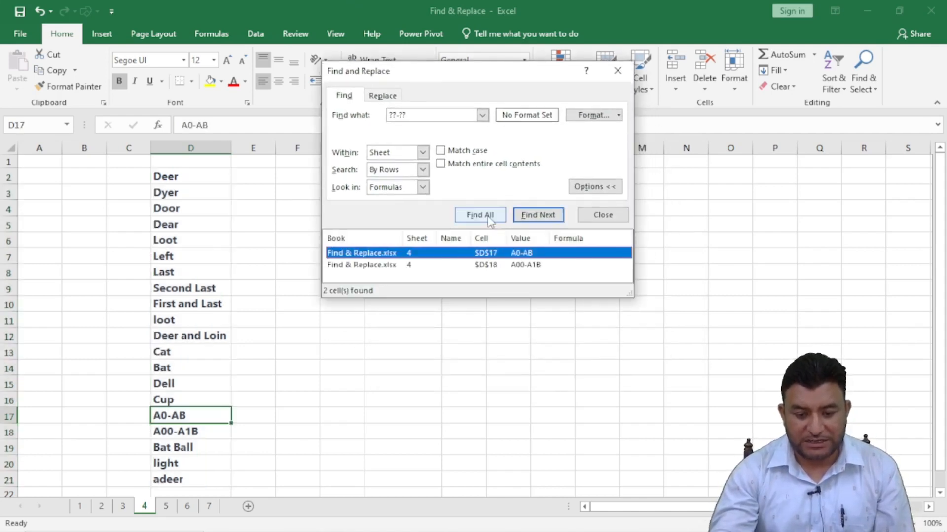
pyautogui.moveTo(632, 295); pyautogui.dragTo(657, 320)
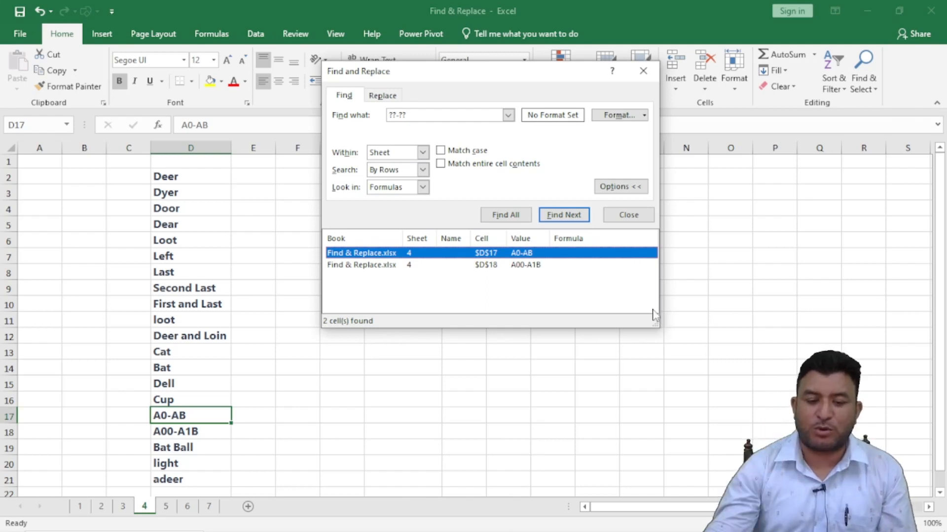
# Step: Repeat the ??-?? search with Match entire cell contents on, and close the Find and Replace dialog
pyautogui.click(440, 164)
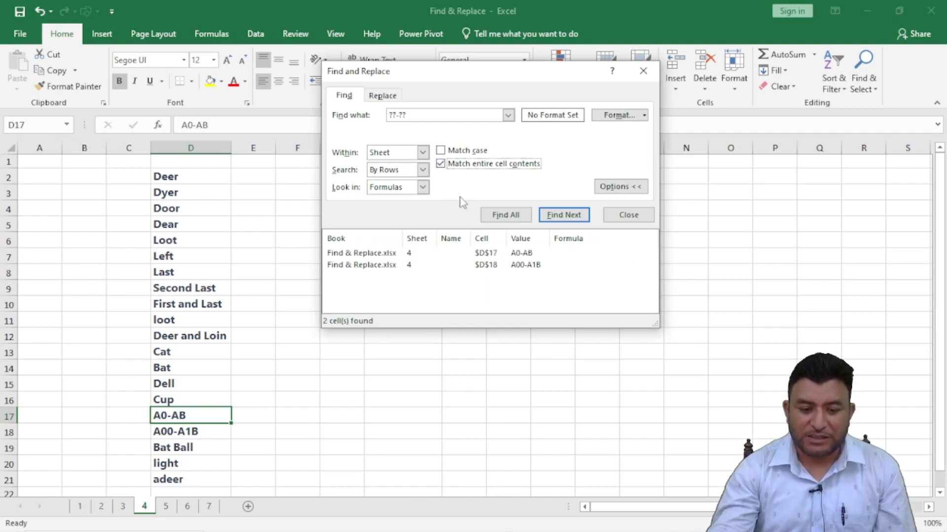
pyautogui.click(501, 218)
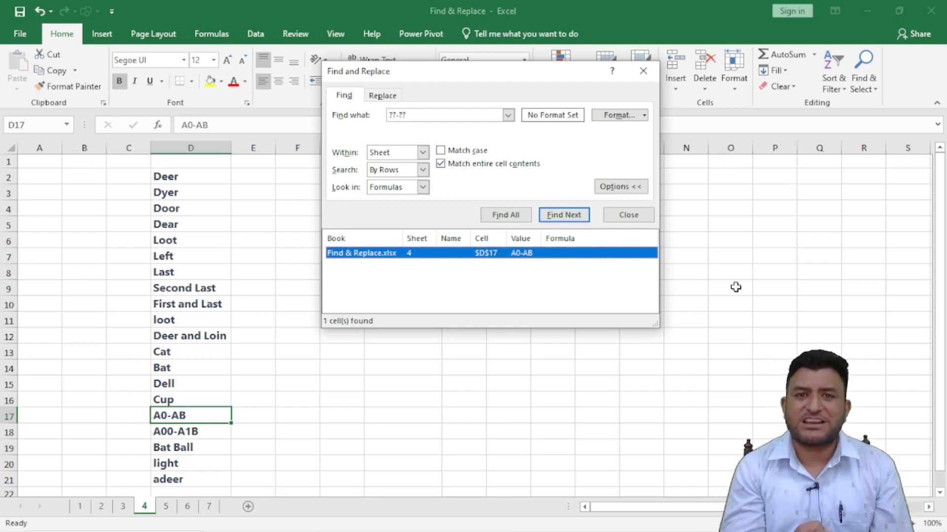
pyautogui.click(611, 216)
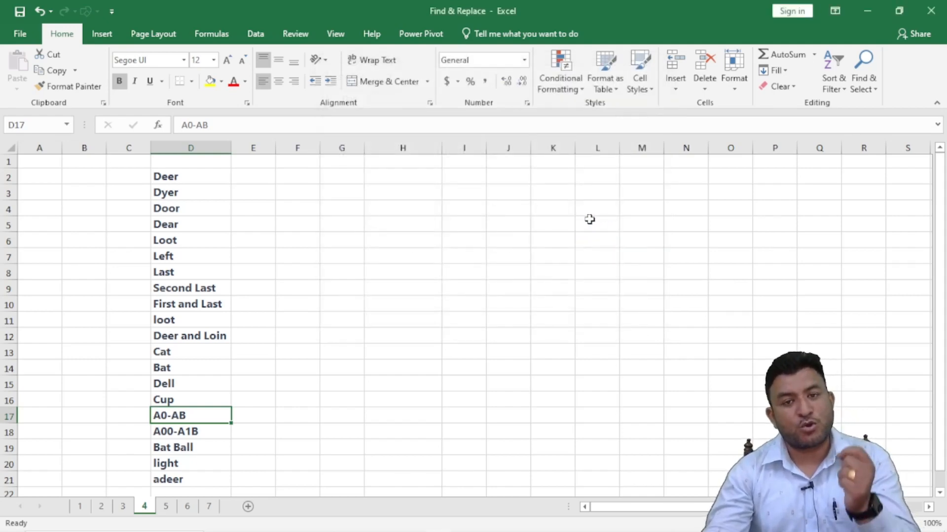
# Step: Open Find and Replace on sheet 5, clear the previous search text, and reposition the dialog over the data
pyautogui.click(172, 511)
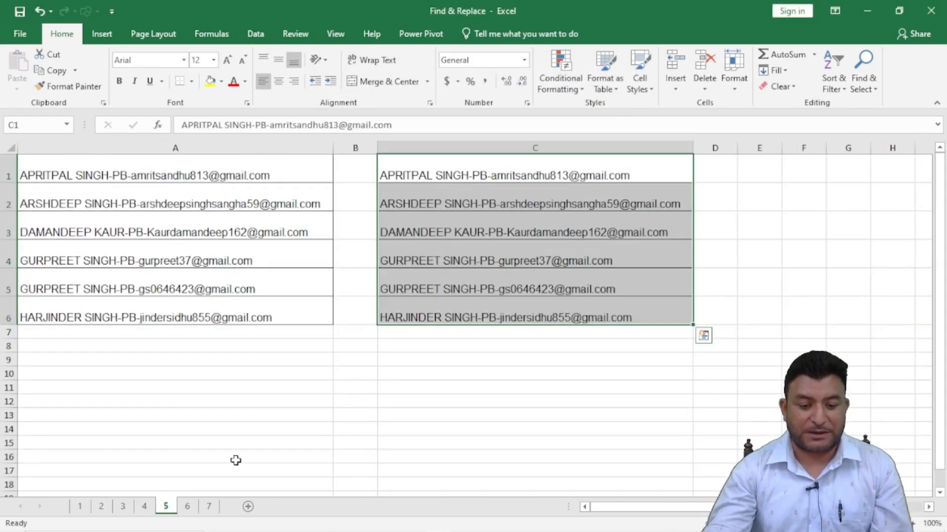
pyautogui.click(381, 414)
pyautogui.hotkey('ctrl', 'f')
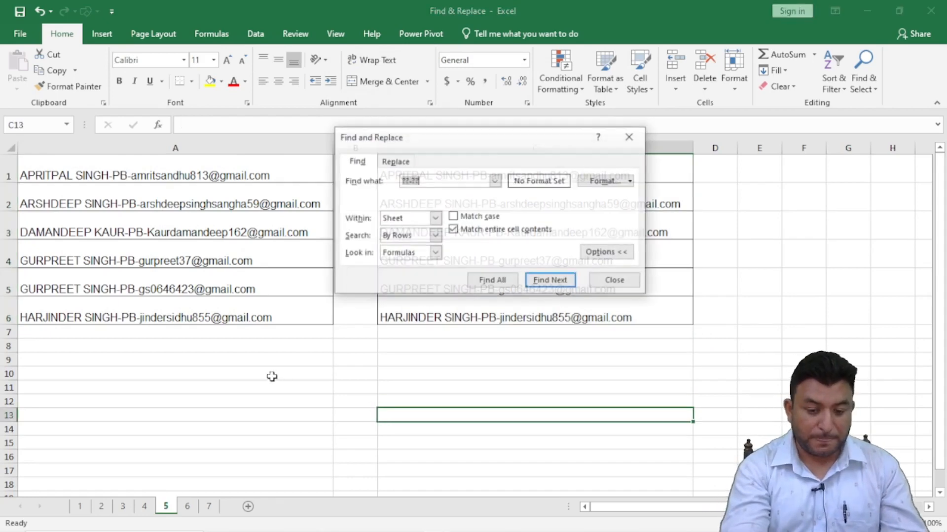
pyautogui.click(446, 179)
pyautogui.press('BackSpace')
pyautogui.press('BackSpace')
pyautogui.press('BackSpace')
pyautogui.press('BackSpace')
pyautogui.press('BackSpace')
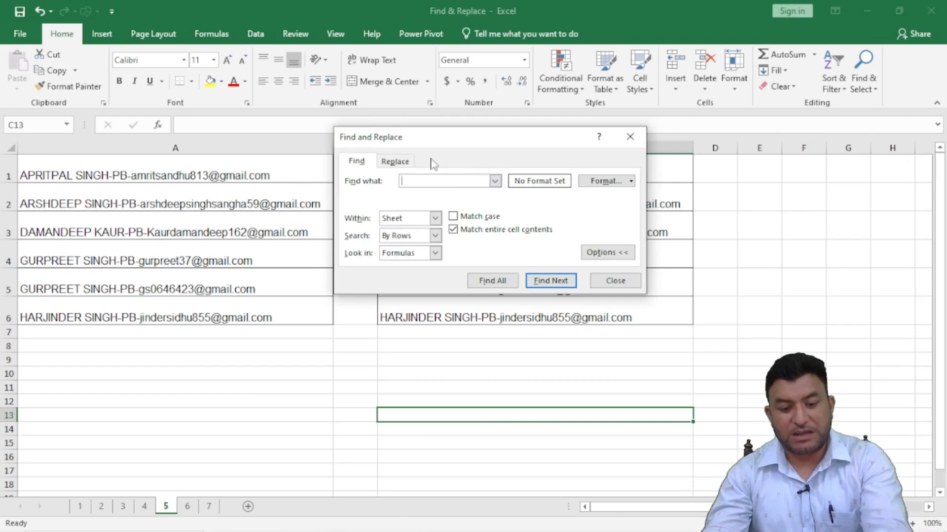
pyautogui.moveTo(426, 144)
pyautogui.mouseDown()
pyautogui.moveTo(227, 322)
pyautogui.moveTo(147, 328)
pyautogui.mouseUp()
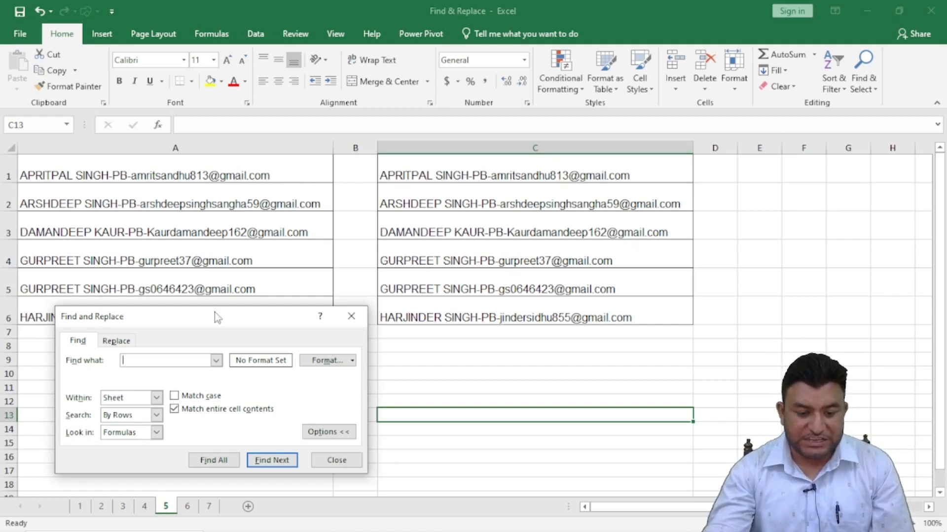
pyautogui.moveTo(216, 318); pyautogui.dragTo(339, 190)
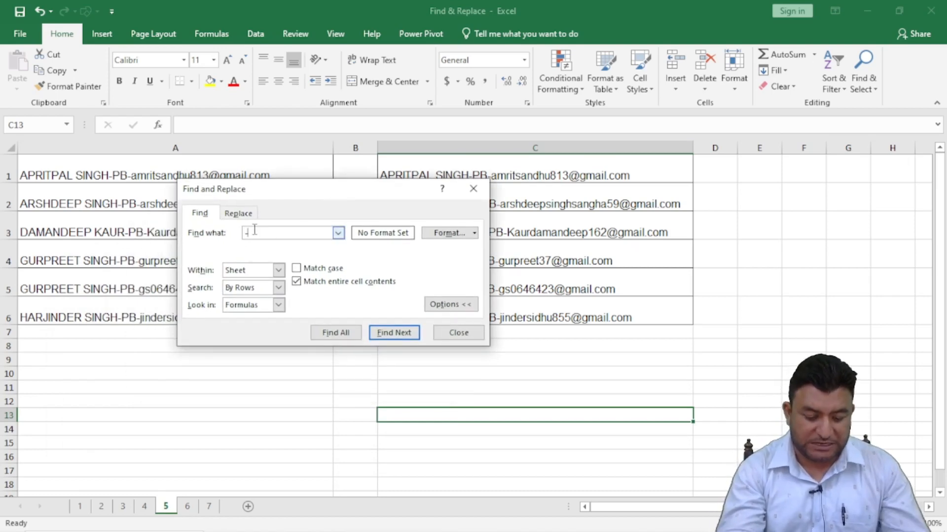
# Step: Replace all occurrences of -??- with -HP- on sheet 5 with Match entire cell contents off, and close the dialog
pyautogui.write('??')
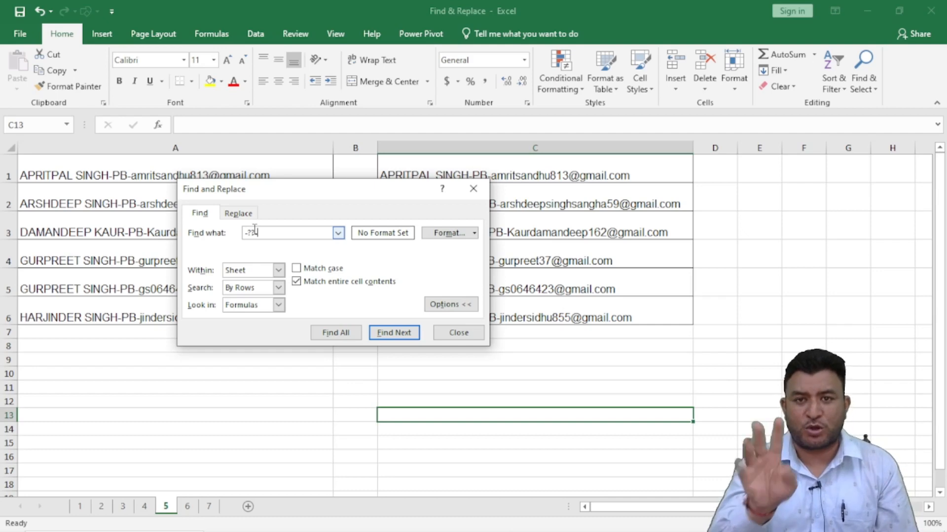
pyautogui.write('-')
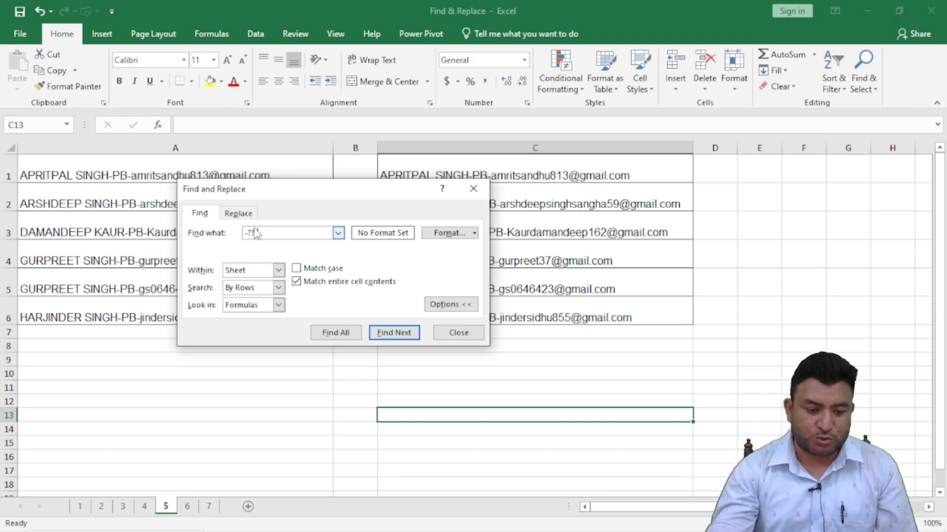
pyautogui.click(241, 214)
pyautogui.click(297, 282)
pyautogui.click(255, 248)
pyautogui.write('-HP-')
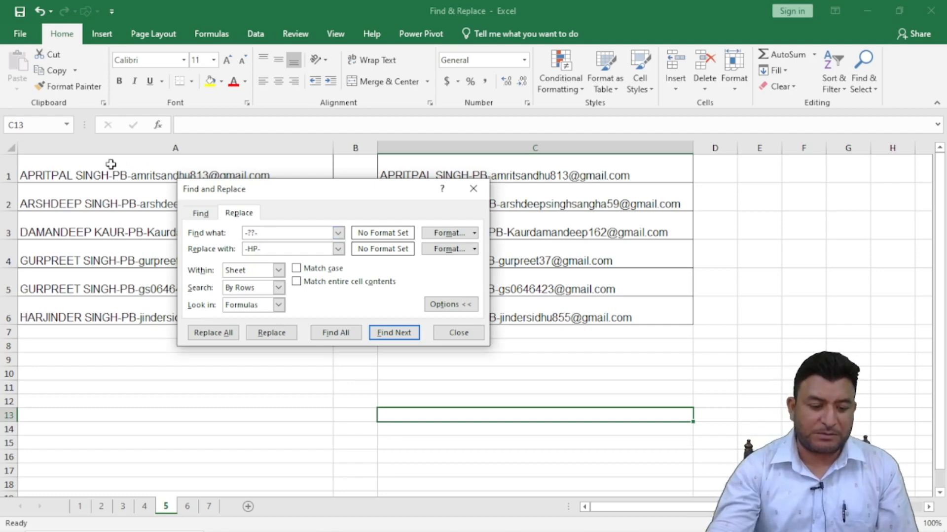
pyautogui.click(220, 335)
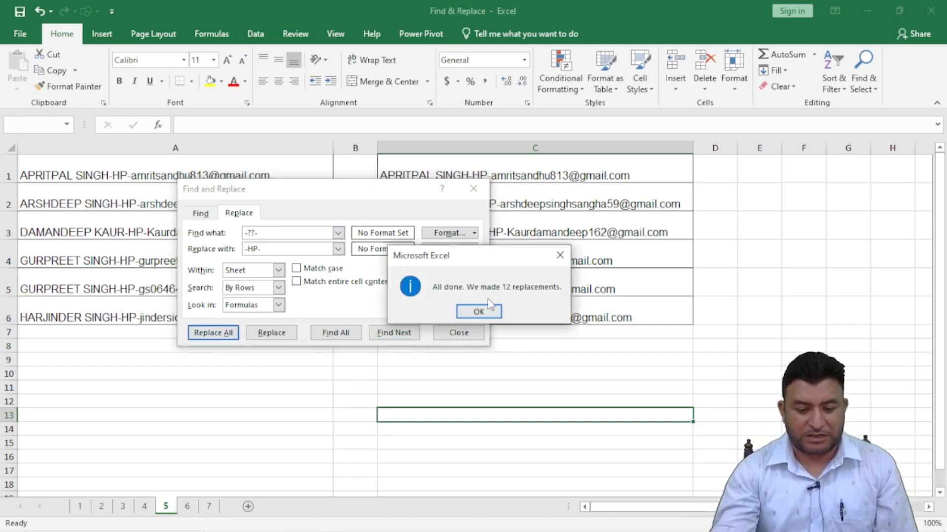
pyautogui.click(478, 311)
pyautogui.click(458, 333)
pyautogui.click(263, 412)
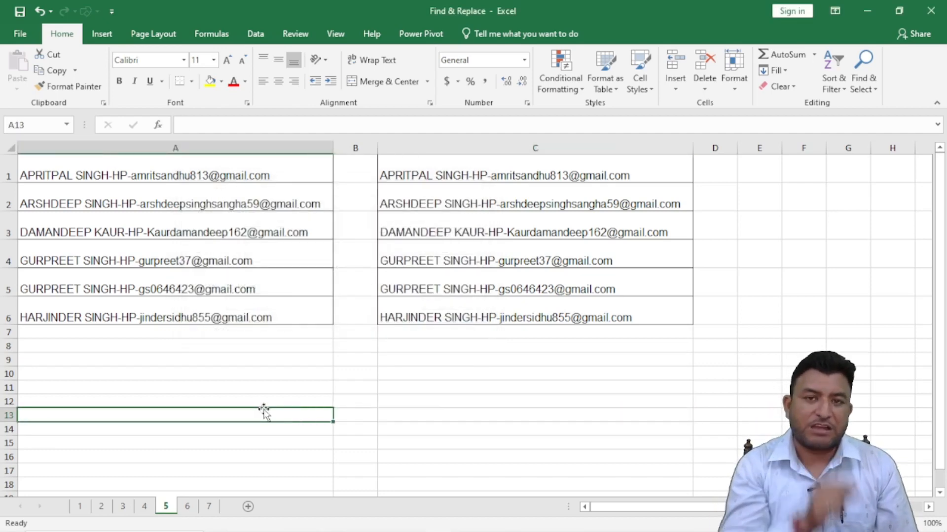
# Step: Copy the entries in A1:A6 over the range C1:C6 on sheet 5
pyautogui.moveTo(182, 158); pyautogui.dragTo(163, 318)
pyautogui.moveTo(513, 172); pyautogui.dragTo(542, 306)
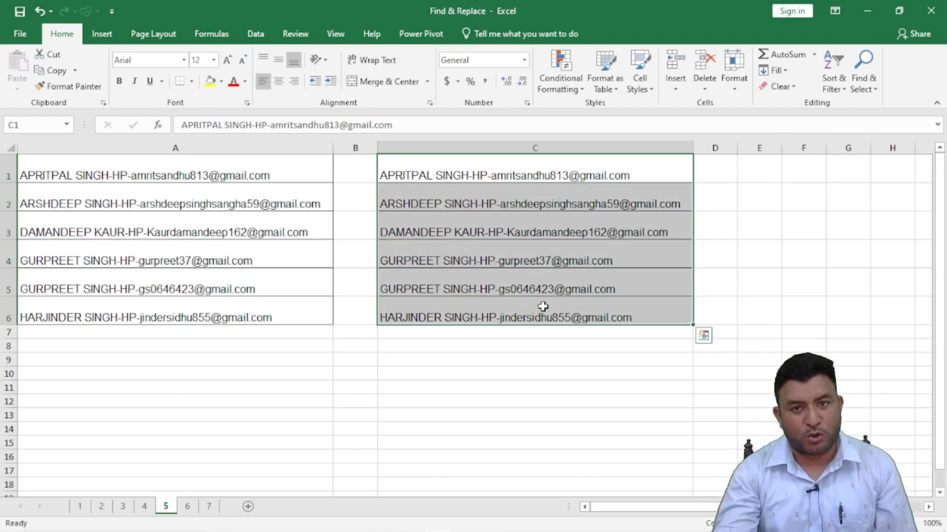
pyautogui.moveTo(150, 169); pyautogui.dragTo(160, 316)
pyautogui.hotkey('ctrl', 'c')
pyautogui.moveTo(521, 169); pyautogui.dragTo(522, 316)
pyautogui.hotkey('ctrl', 'v')
pyautogui.click(387, 372)
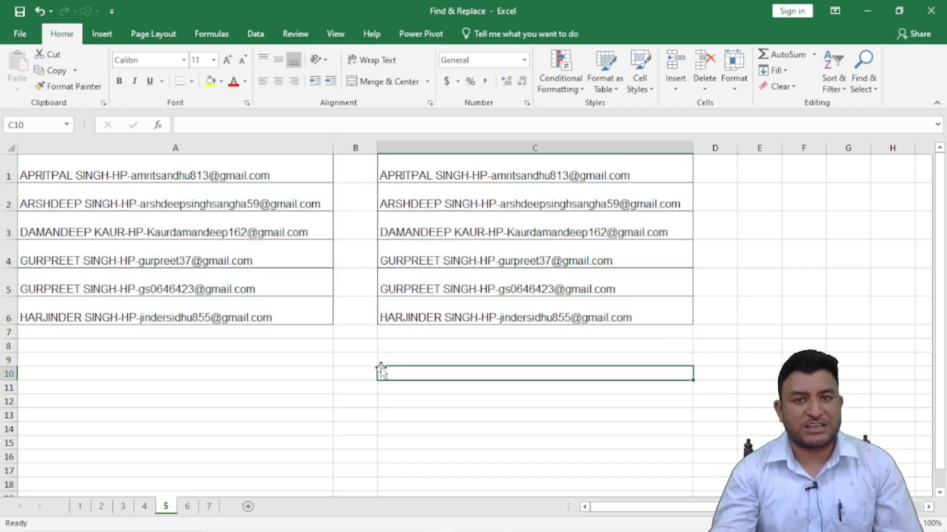
# Step: Find all matches for * on sheet 6, and resize the dialog to show the full result list
pyautogui.click(195, 507)
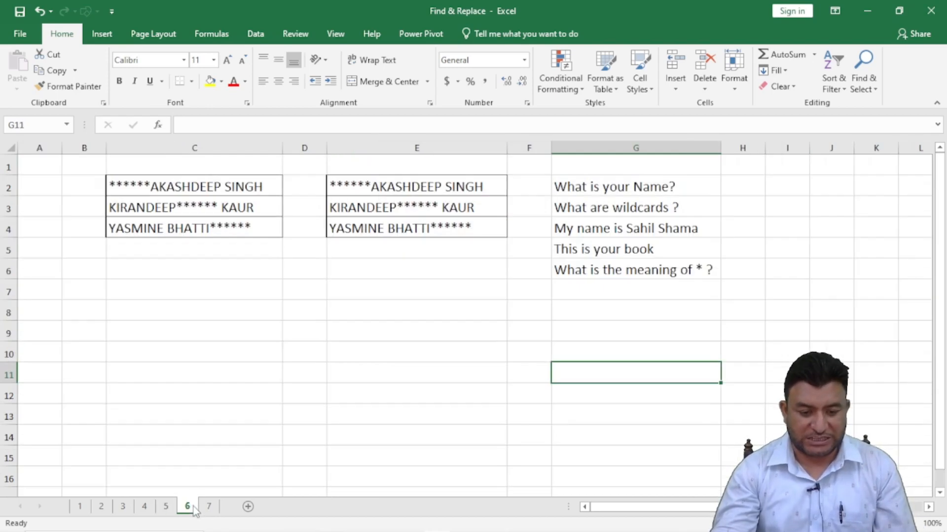
pyautogui.click(313, 397)
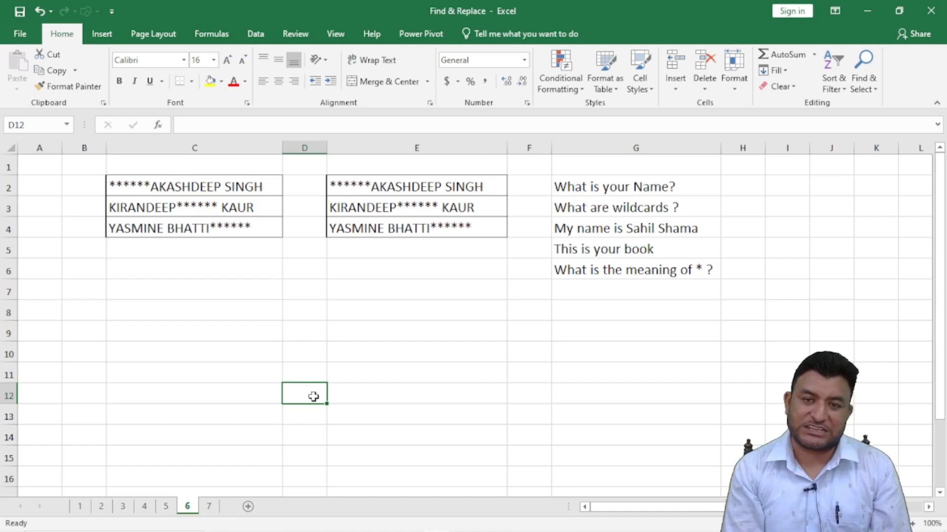
pyautogui.hotkey('ctrl', 'f')
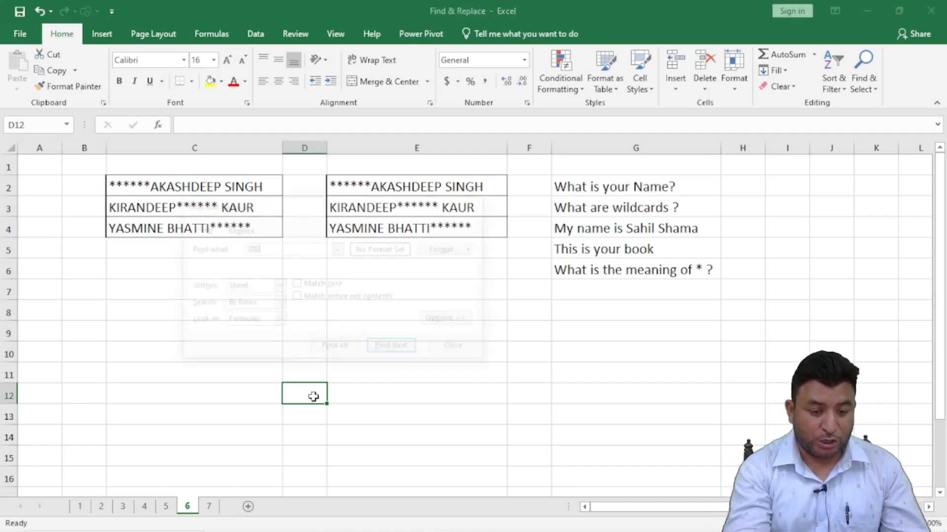
pyautogui.press('BackSpace')
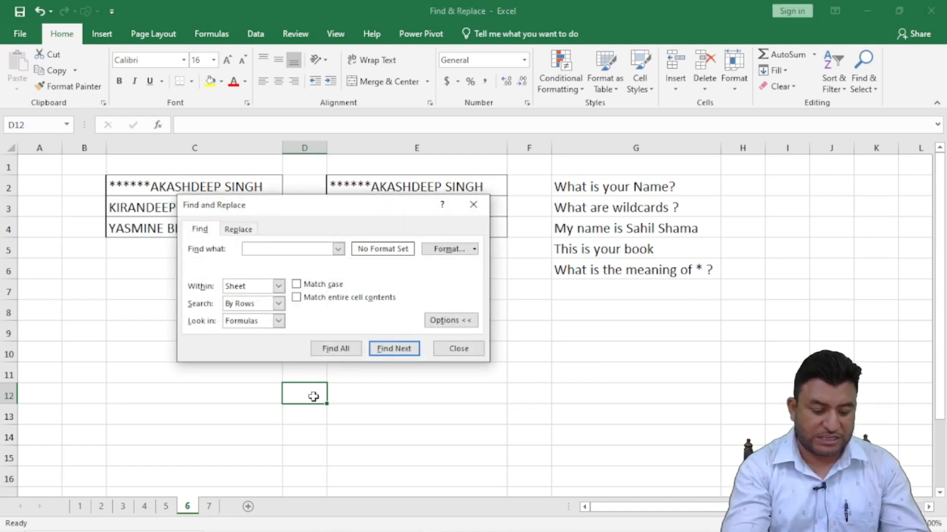
pyautogui.write('*')
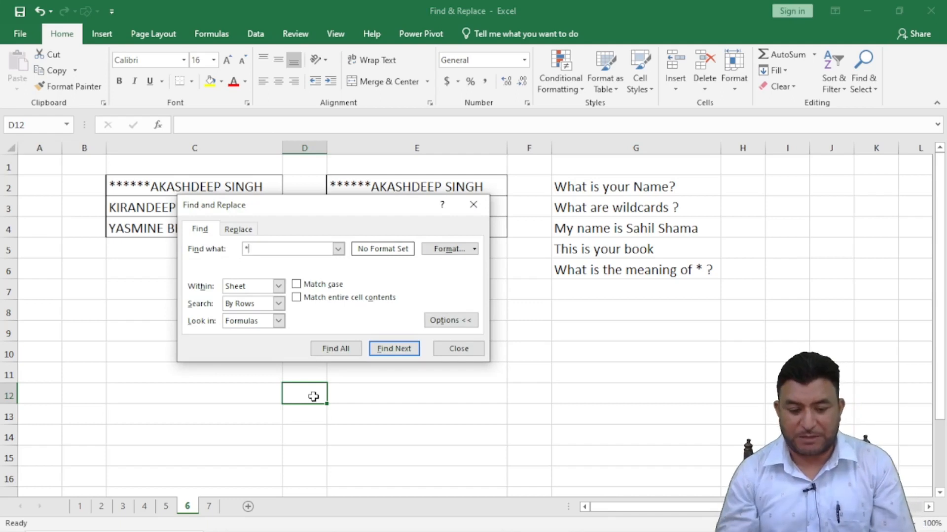
pyautogui.click(333, 349)
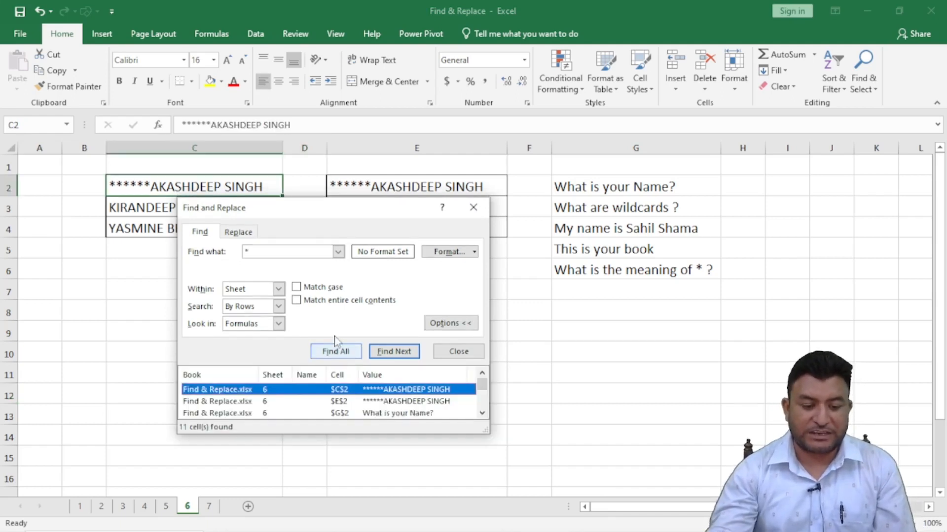
pyautogui.moveTo(346, 214); pyautogui.dragTo(330, 152)
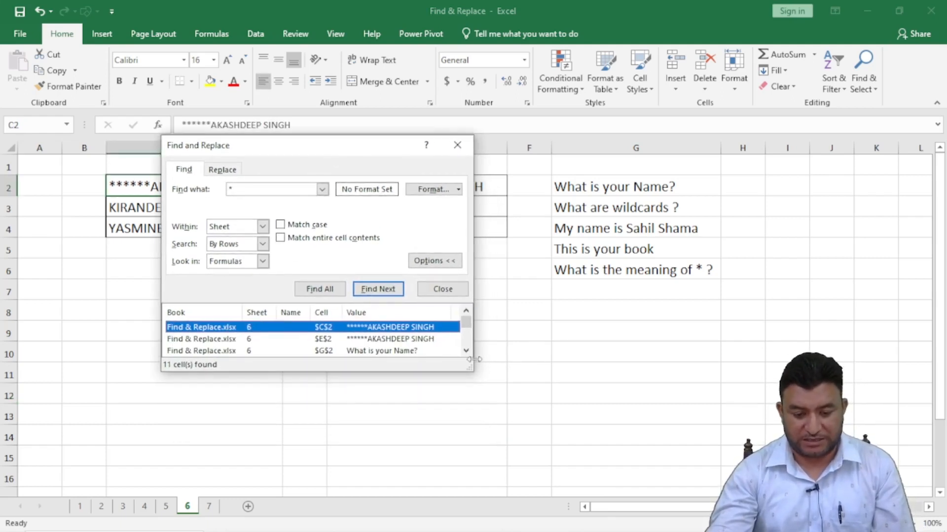
pyautogui.moveTo(472, 371); pyautogui.dragTo(802, 525)
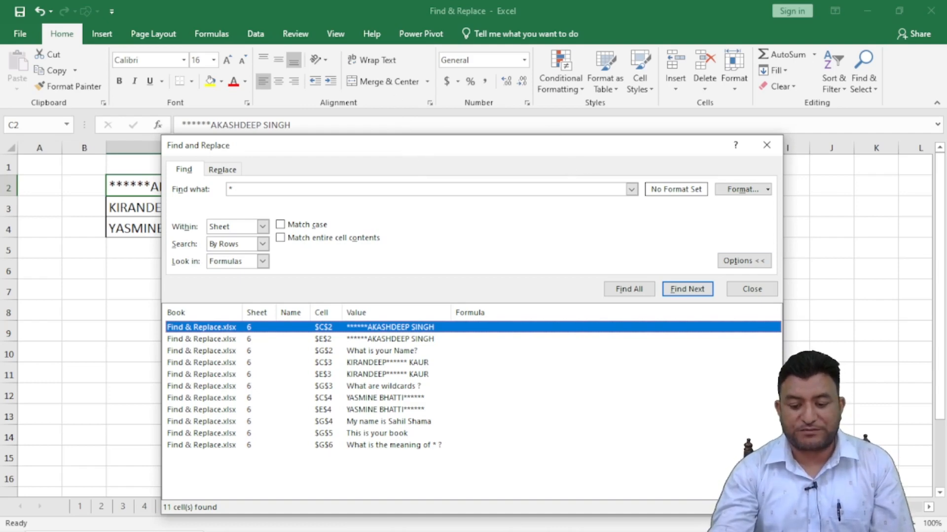
pyautogui.moveTo(780, 512); pyautogui.dragTo(716, 482)
# Step: Go to the G4 match from the result list, and move the dialog aside to view the cell
pyautogui.click(376, 423)
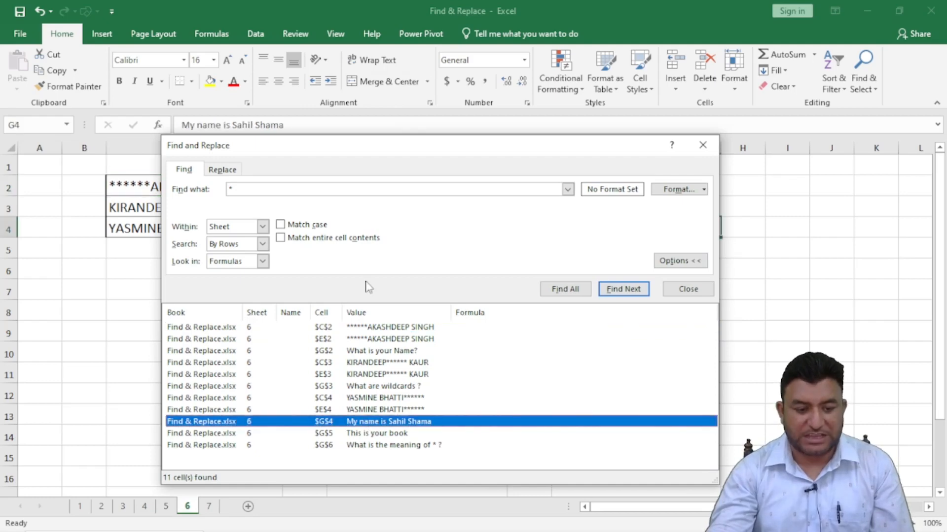
pyautogui.moveTo(338, 149); pyautogui.dragTo(211, 301)
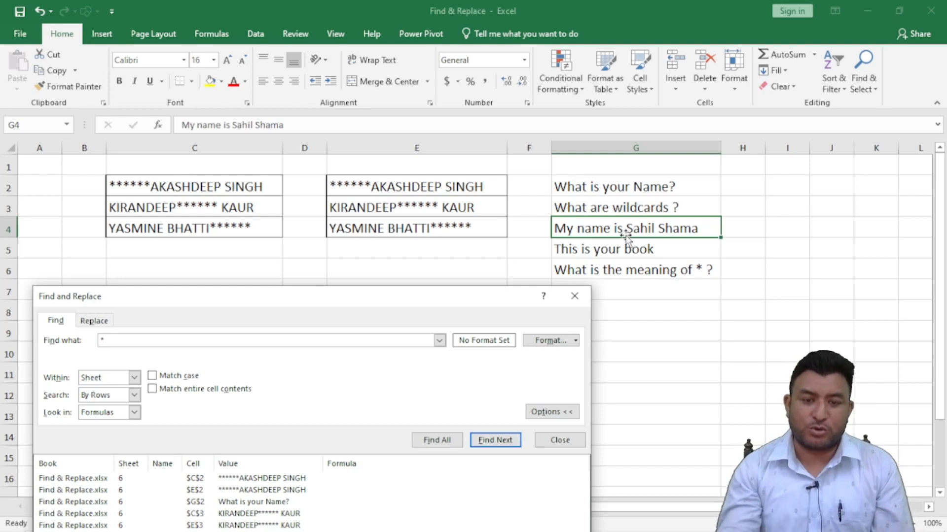
pyautogui.moveTo(286, 297); pyautogui.dragTo(341, 61)
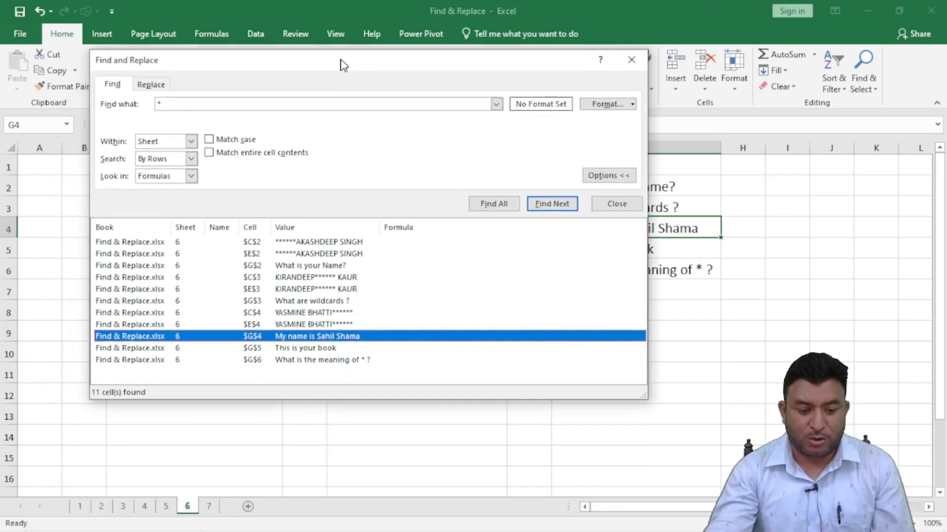
# Step: Replace all matches for * on sheet 6 with nothing, with Match entire cell contents off
pyautogui.click(151, 85)
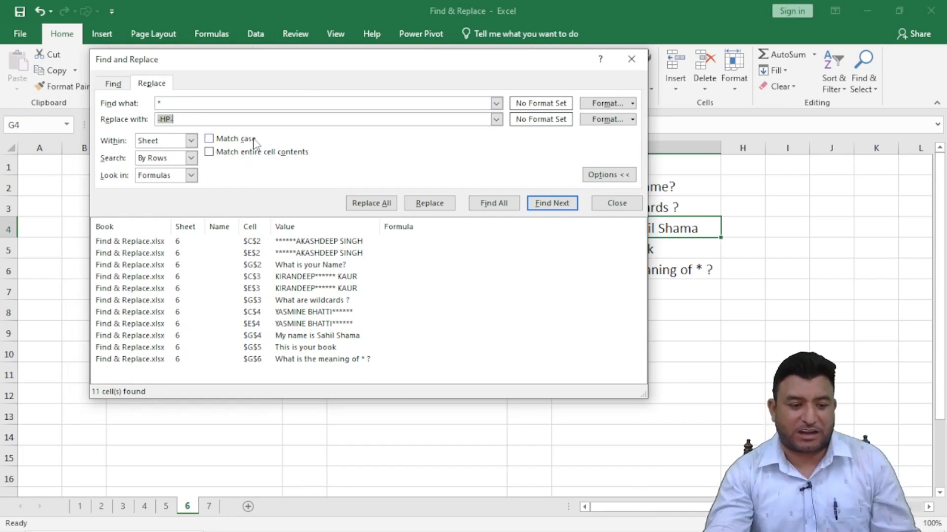
pyautogui.press('BackSpace')
pyautogui.moveTo(289, 68); pyautogui.dragTo(299, 86)
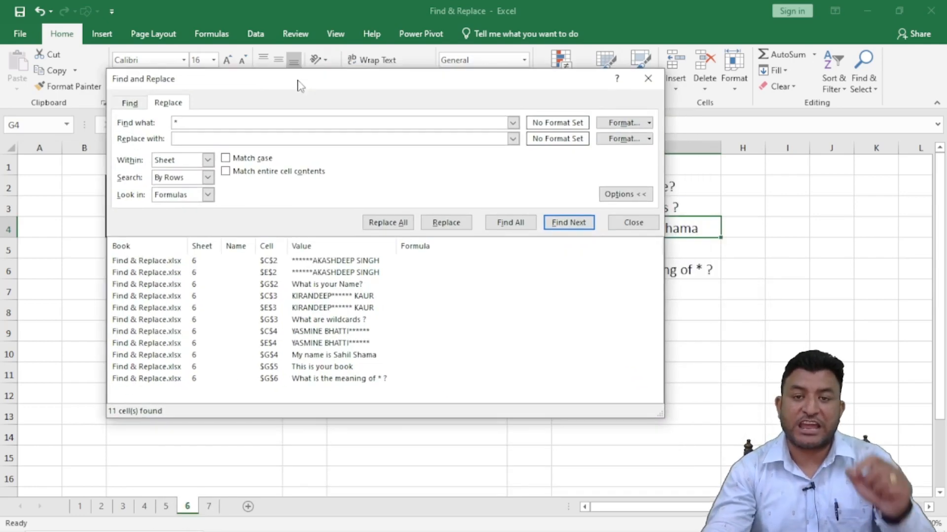
pyautogui.click(190, 141)
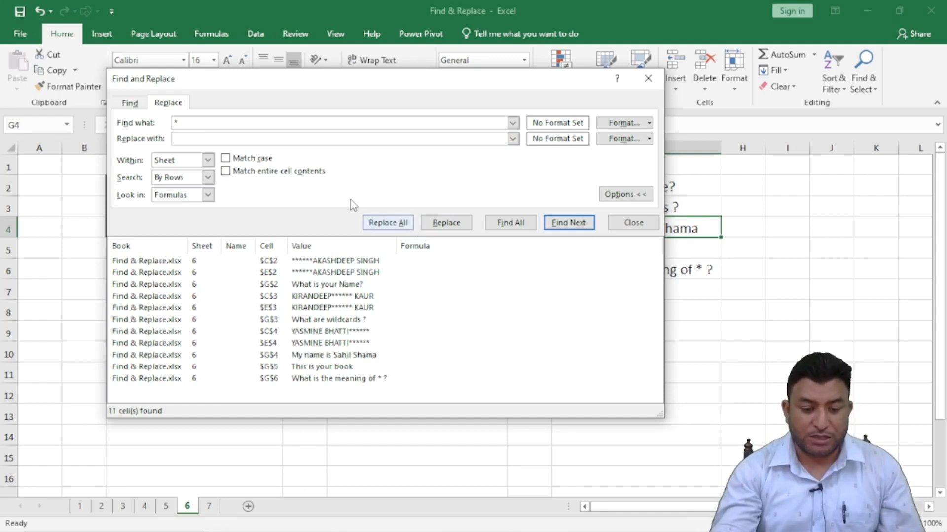
pyautogui.click(380, 226)
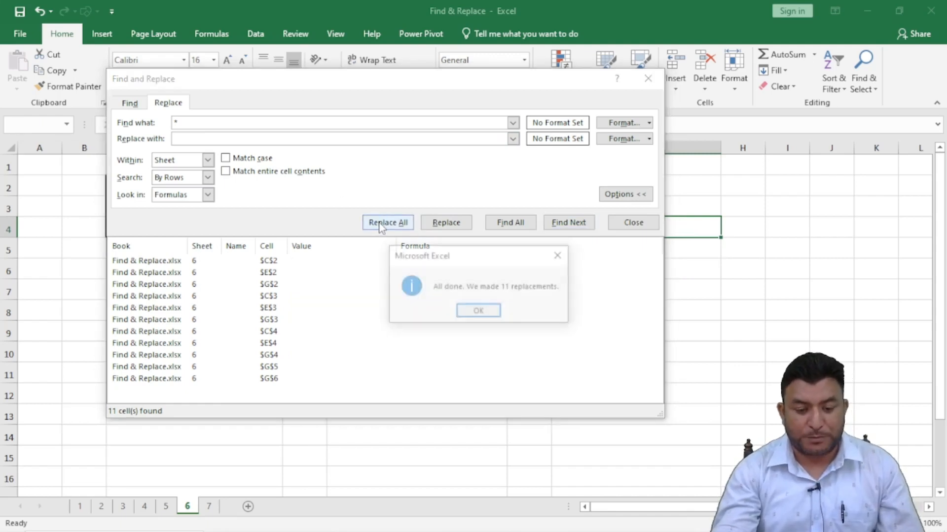
pyautogui.click(479, 311)
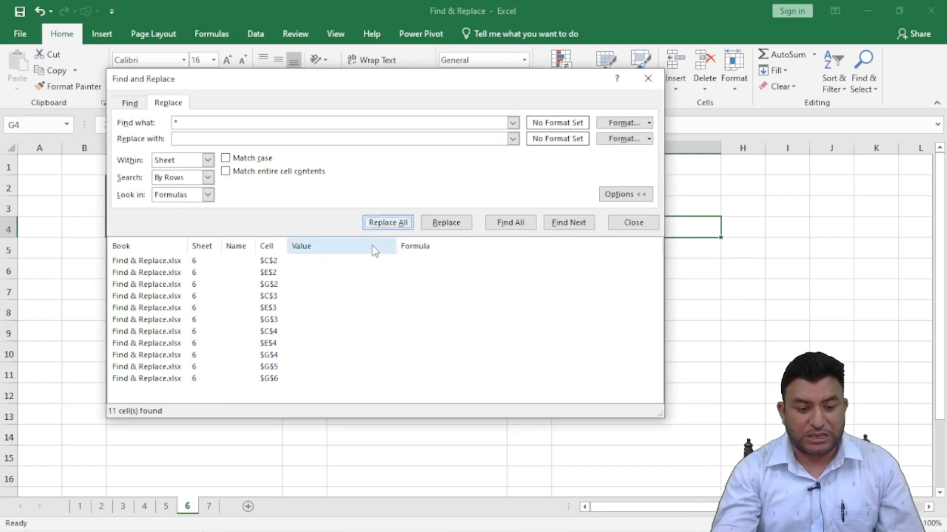
# Step: Move the dialog aside to view the cleared cells, close it, and undo the replacement of all * matches
pyautogui.moveTo(321, 89); pyautogui.dragTo(434, 362)
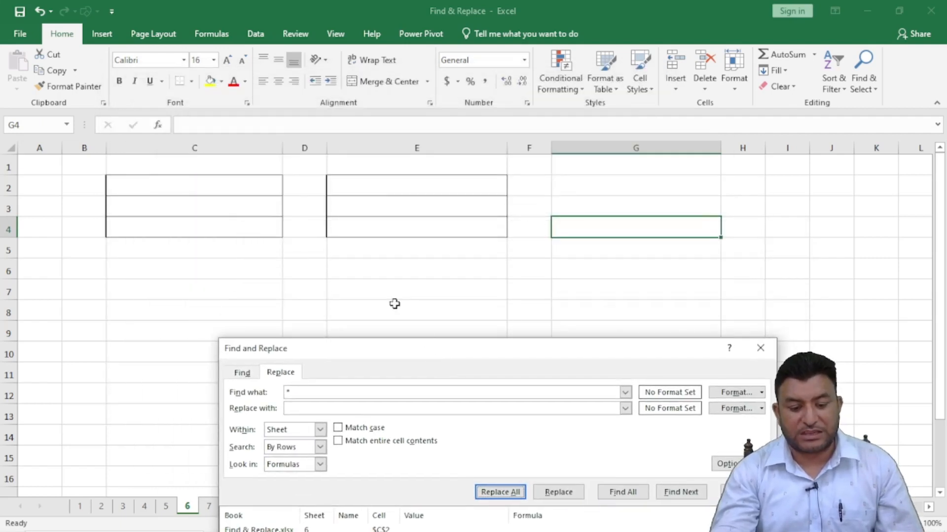
pyautogui.click(379, 302)
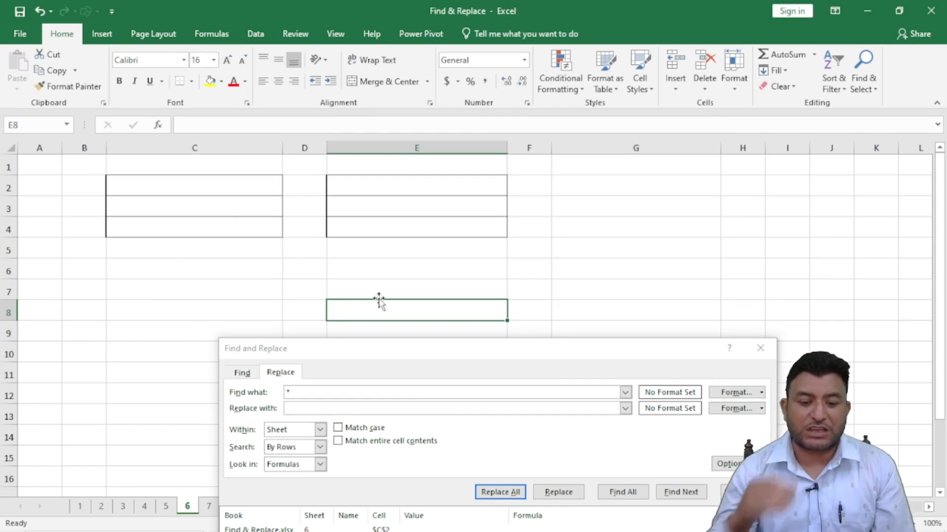
pyautogui.moveTo(449, 356); pyautogui.dragTo(398, 86)
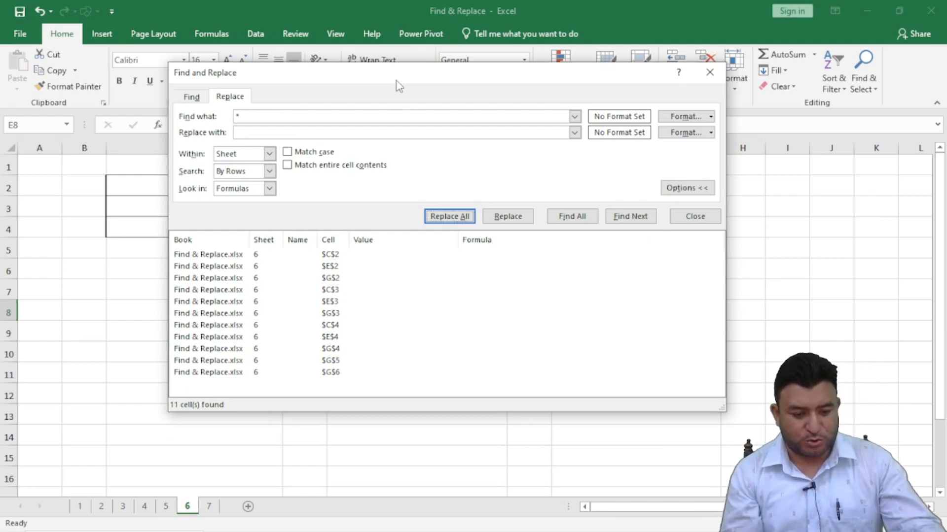
pyautogui.click(696, 219)
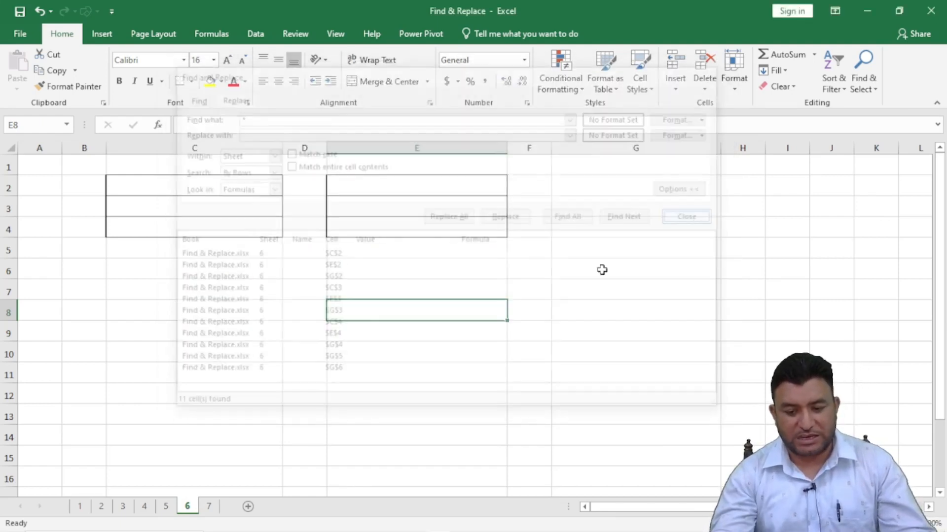
pyautogui.click(477, 329)
pyautogui.hotkey('ctrl', 'z')
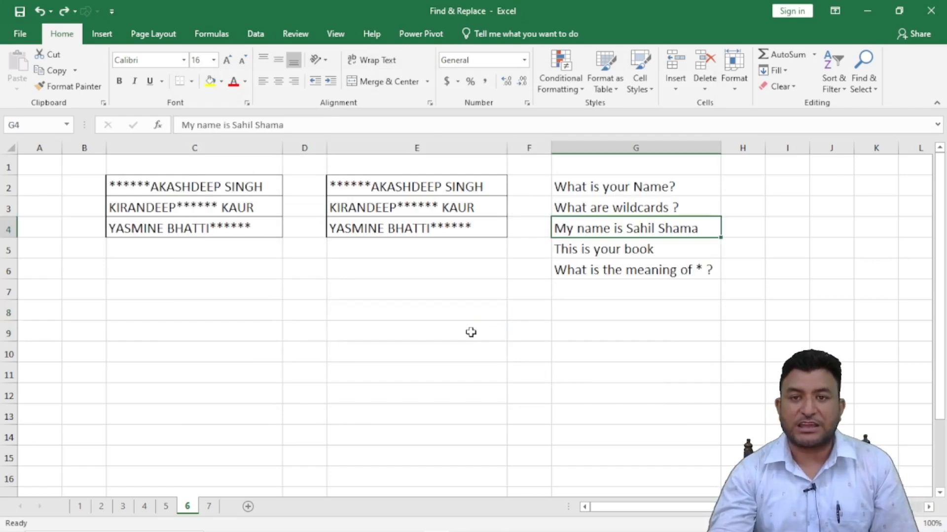
pyautogui.click(384, 330)
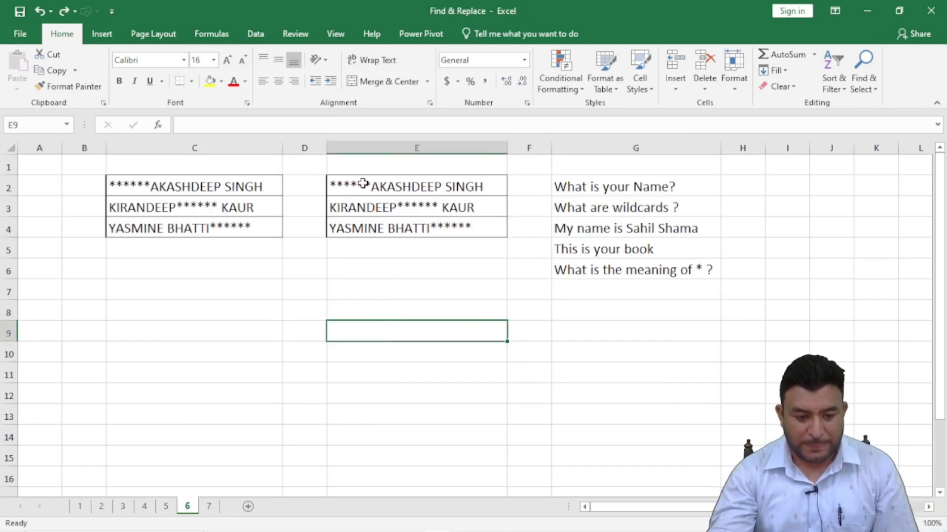
# Step: Try replacing all matches for *~ with nothing in E2:E4, close the dialog, and undo the replacement
pyautogui.moveTo(386, 180); pyautogui.dragTo(395, 228)
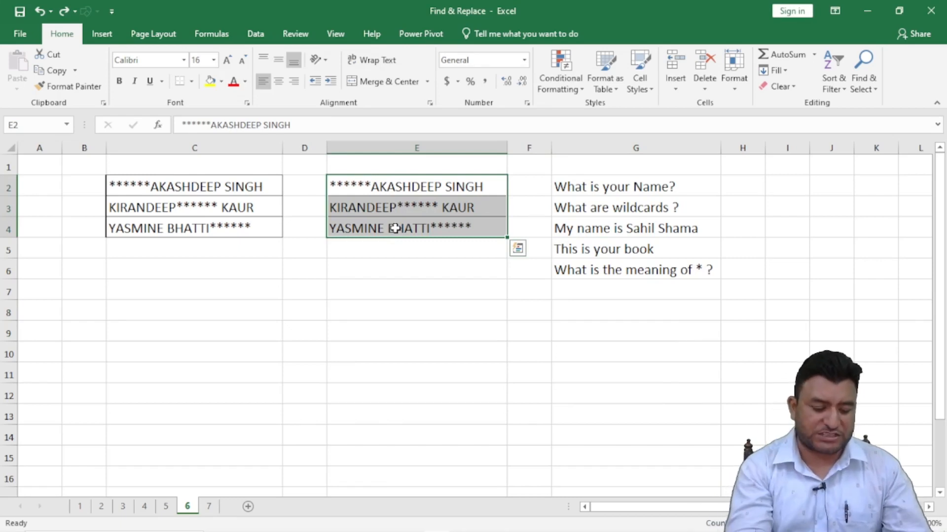
pyautogui.hotkey('ctrl', 'f')
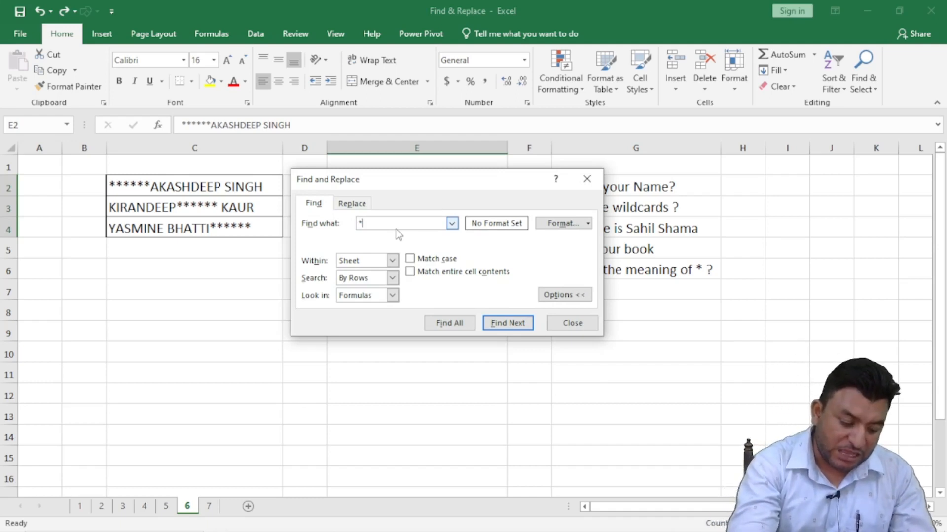
pyautogui.write('~')
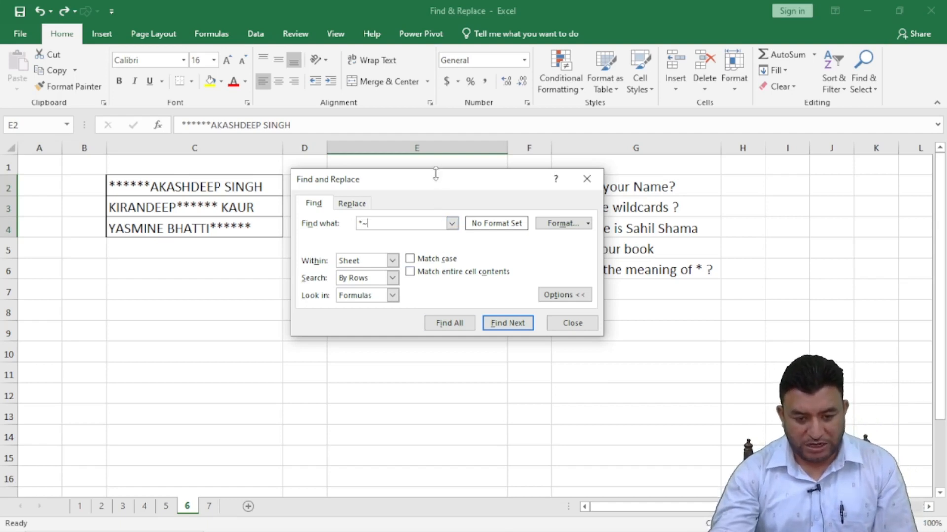
pyautogui.moveTo(428, 180); pyautogui.dragTo(418, 281)
pyautogui.click(342, 306)
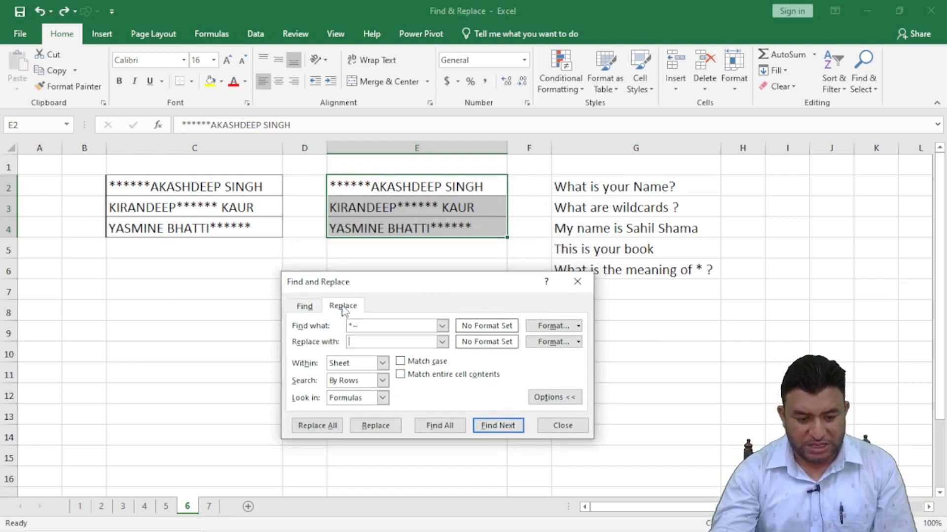
pyautogui.click(318, 425)
pyautogui.click(477, 310)
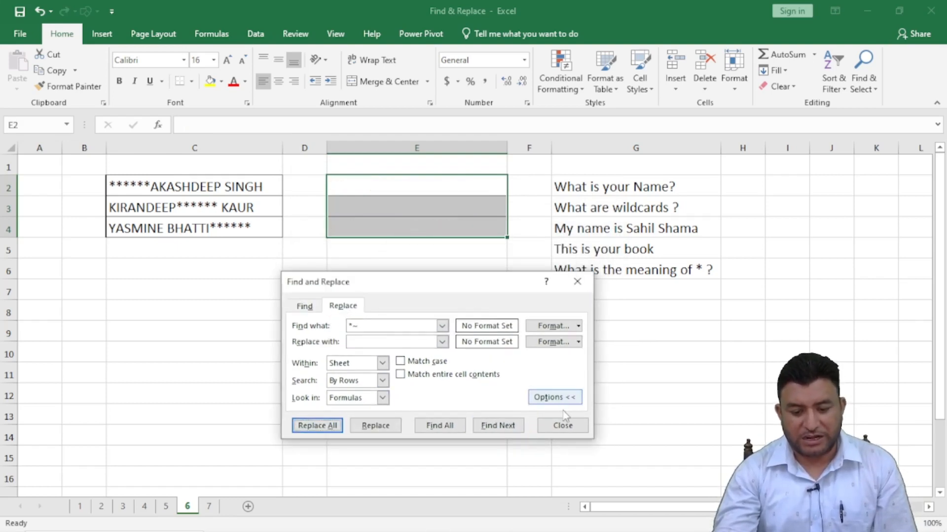
pyautogui.click(563, 426)
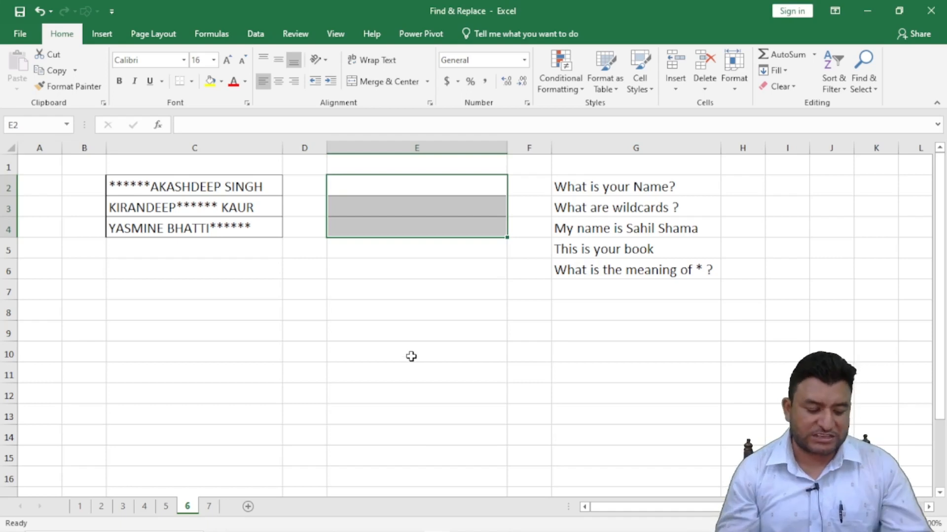
pyautogui.hotkey('ctrl', 'z')
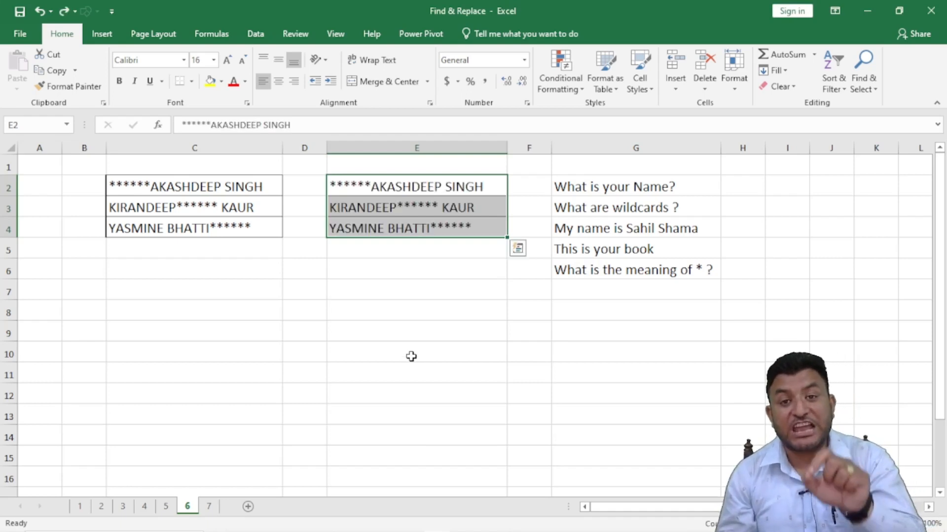
# Step: Remove the literal asterisks from E2:E4 by replacing all occurrences of ~* with nothing, and close the dialog
pyautogui.hotkey('ctrl', 'f')
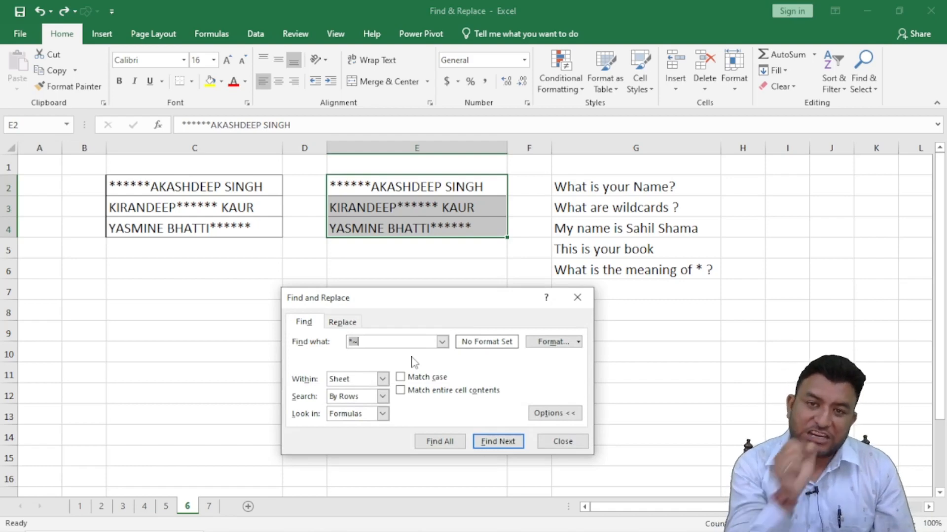
pyautogui.press('BackSpace')
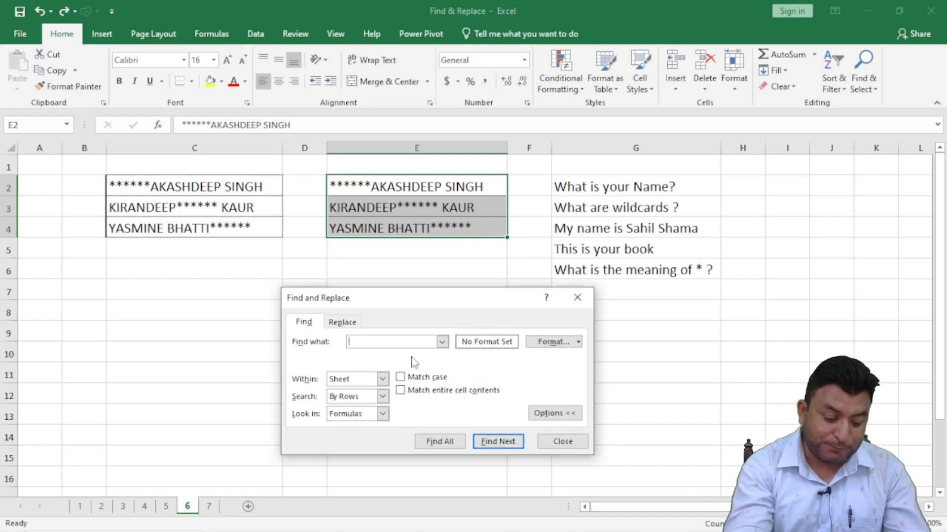
pyautogui.write('~')
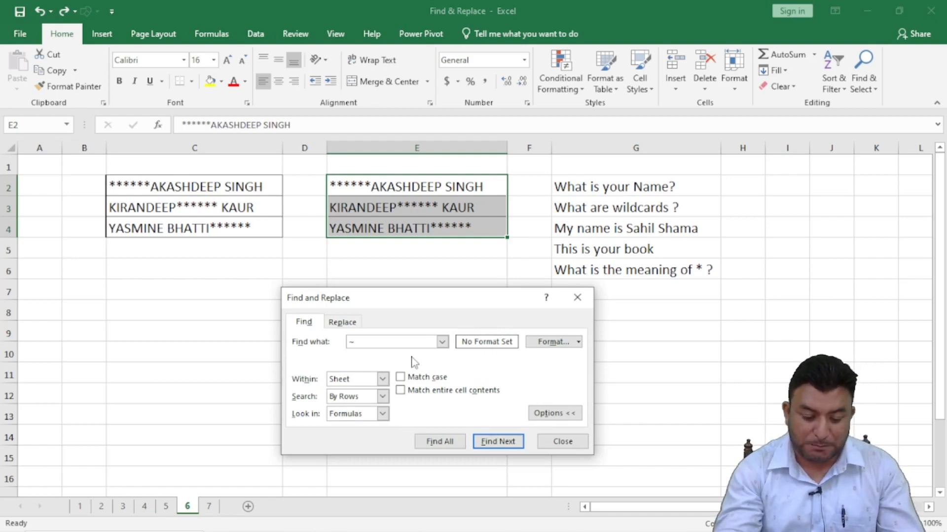
pyautogui.write('*')
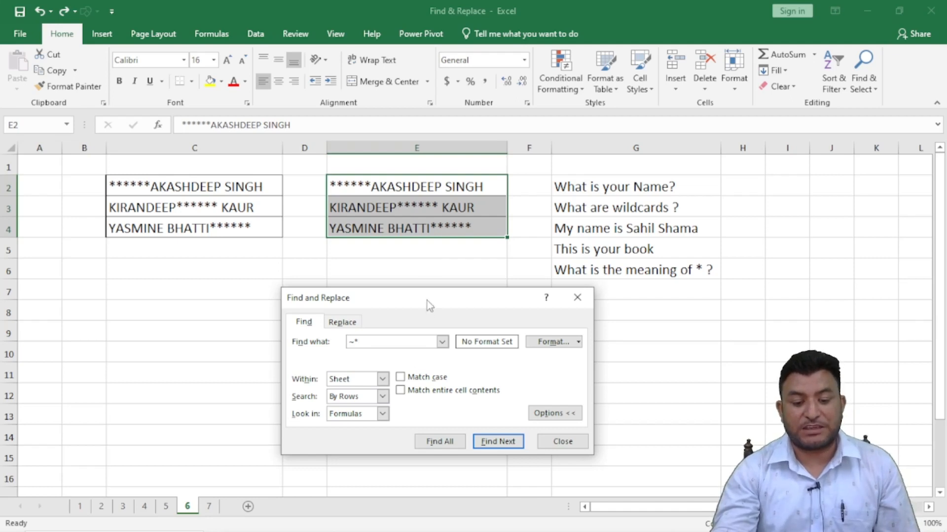
pyautogui.moveTo(427, 301); pyautogui.dragTo(428, 289)
pyautogui.click(344, 309)
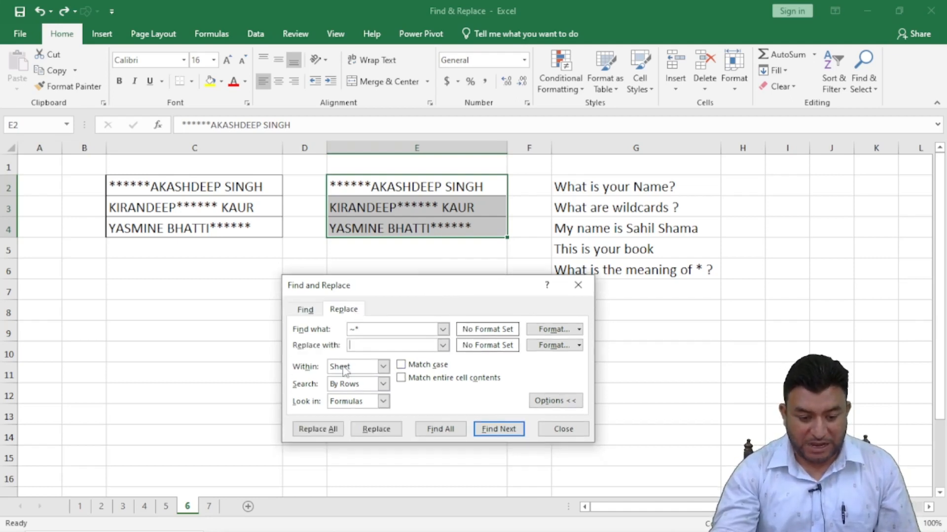
pyautogui.click(318, 429)
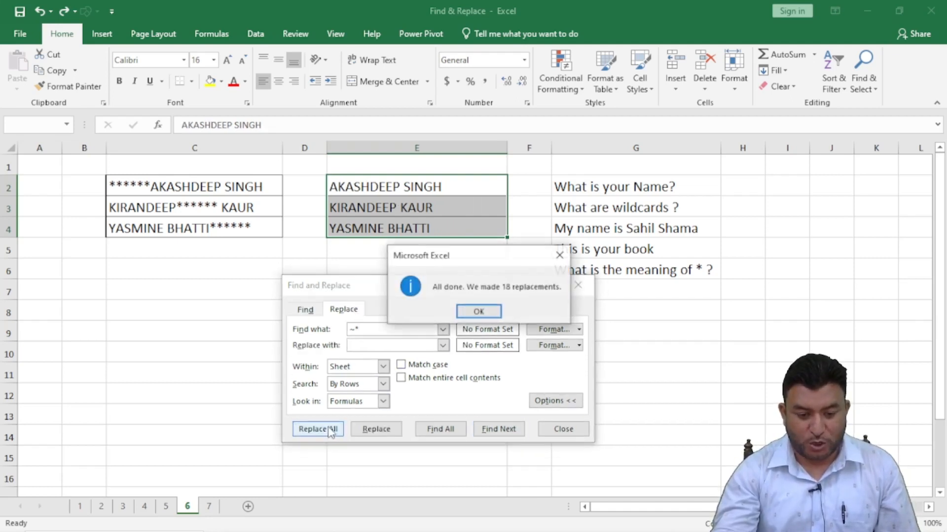
pyautogui.click(477, 312)
pyautogui.click(561, 430)
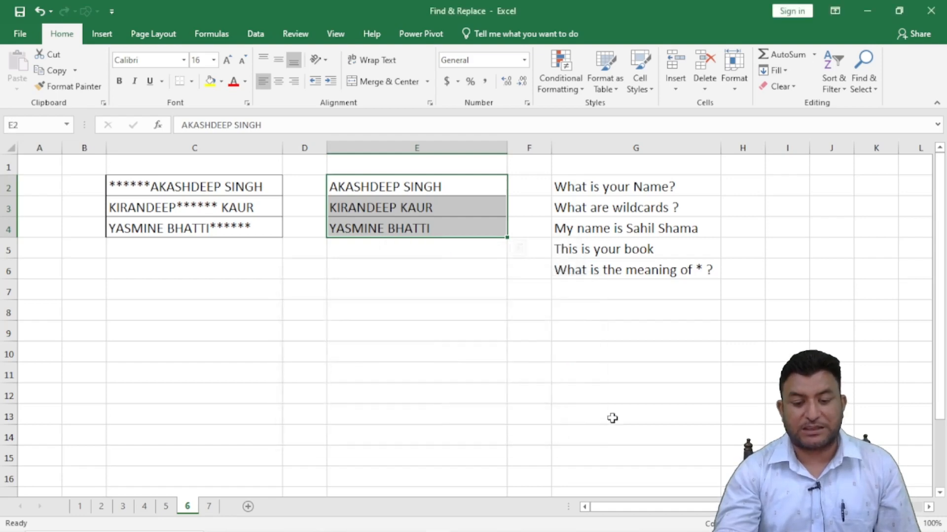
pyautogui.click(612, 414)
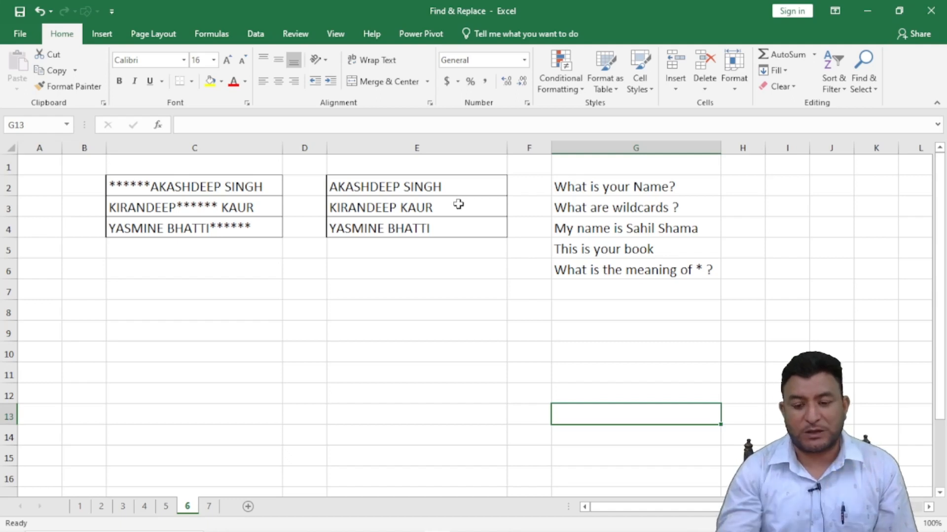
# Step: Remove the literal question marks from G2:G6 by replacing all occurrences of ~? with nothing, and close the dialog
pyautogui.moveTo(635, 187); pyautogui.dragTo(641, 271)
pyautogui.hotkey('ctrl', 'f')
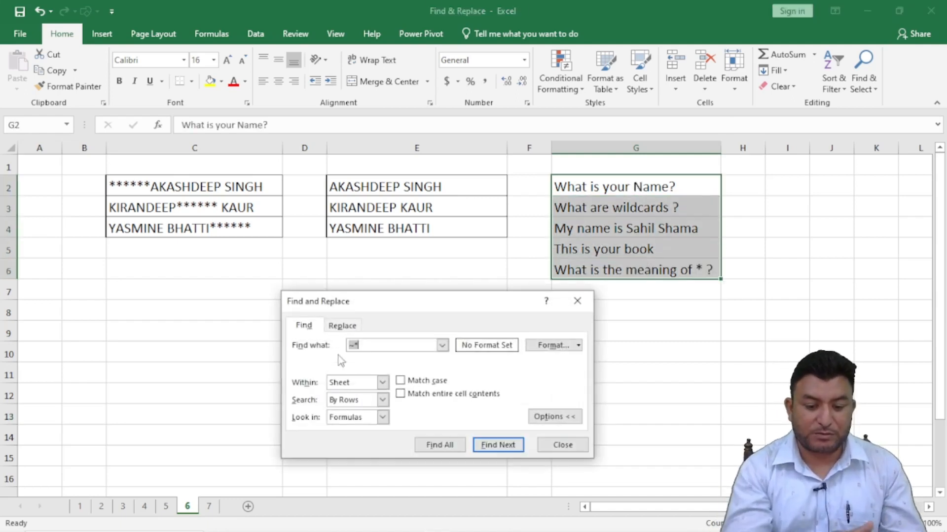
pyautogui.click(375, 345)
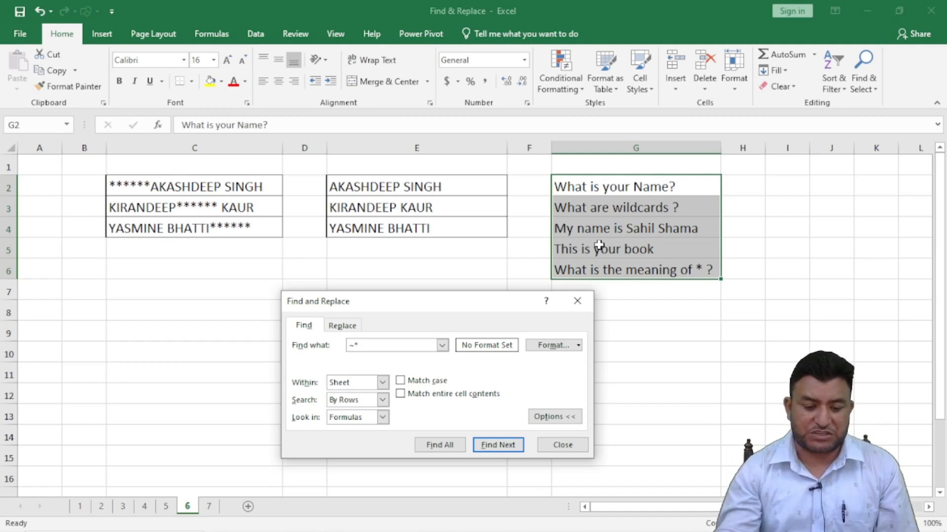
pyautogui.press('BackSpace')
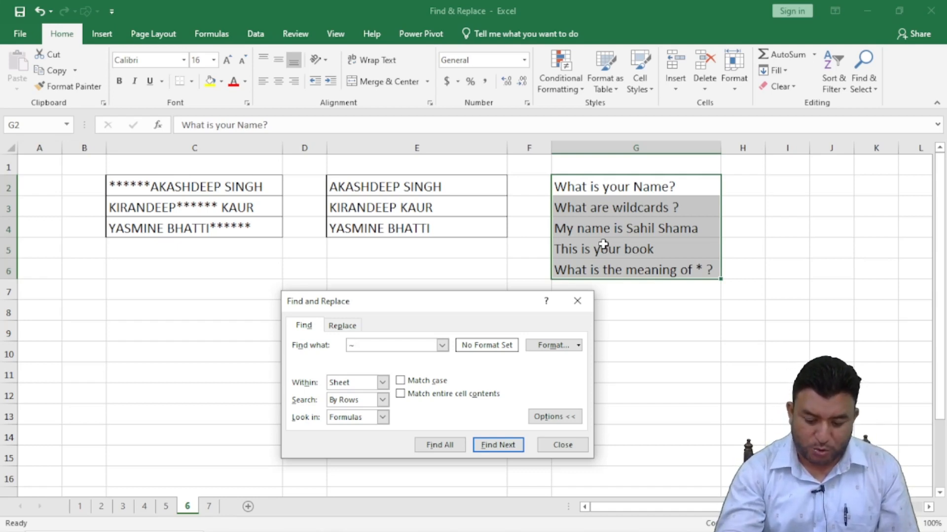
pyautogui.write('?')
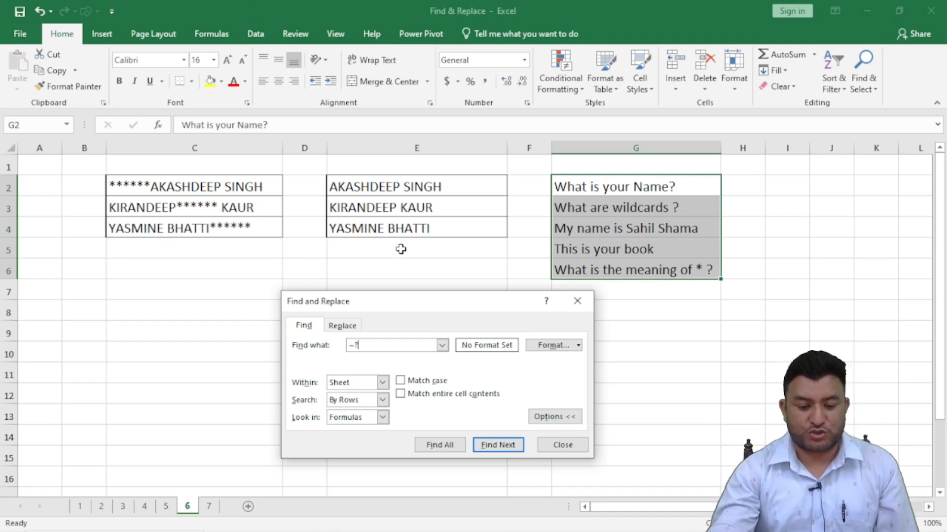
pyautogui.moveTo(392, 314); pyautogui.dragTo(327, 183)
pyautogui.click(277, 195)
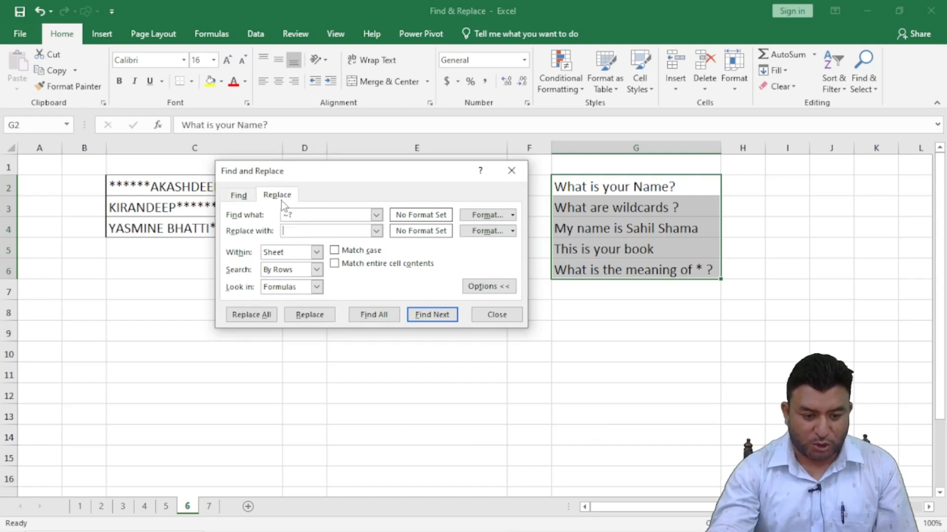
pyautogui.click(260, 315)
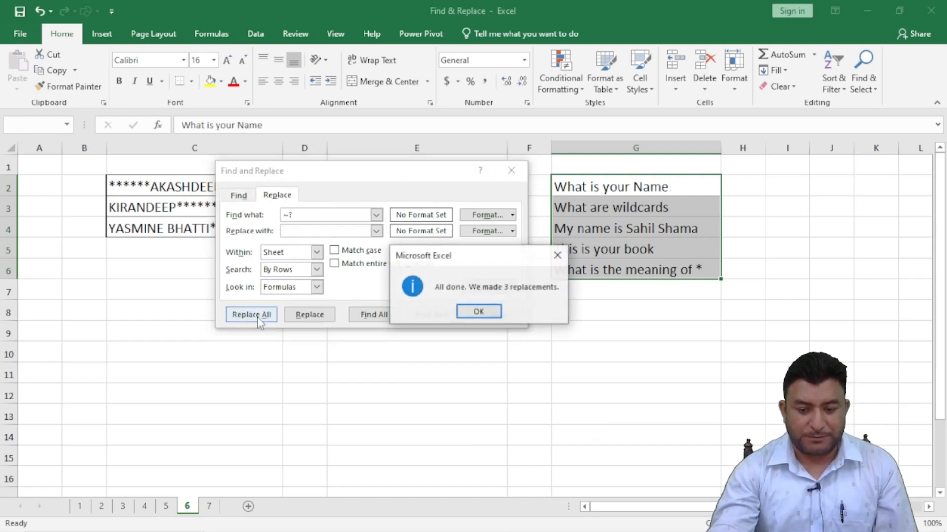
pyautogui.click(493, 313)
pyautogui.click(497, 314)
pyautogui.click(535, 372)
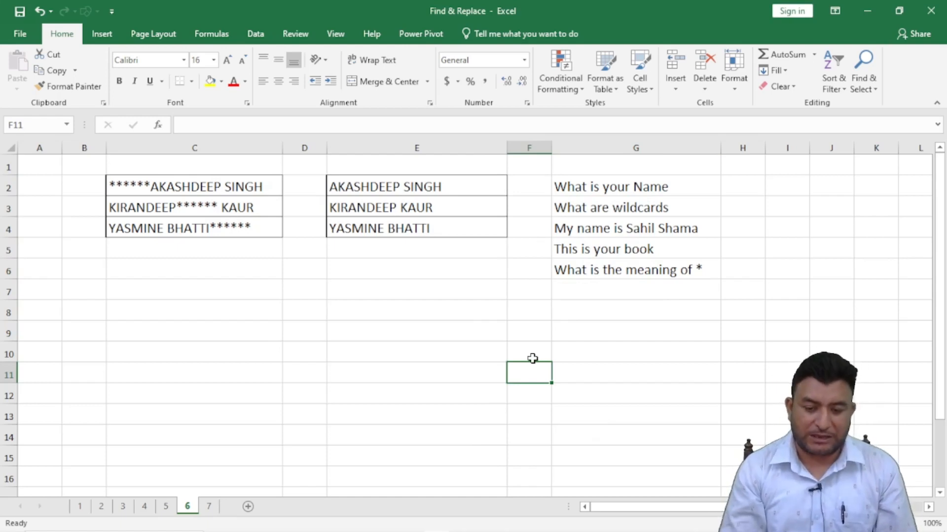
# Step: Append a tilde to the end of the text in G5
pyautogui.doubleClick(679, 247)
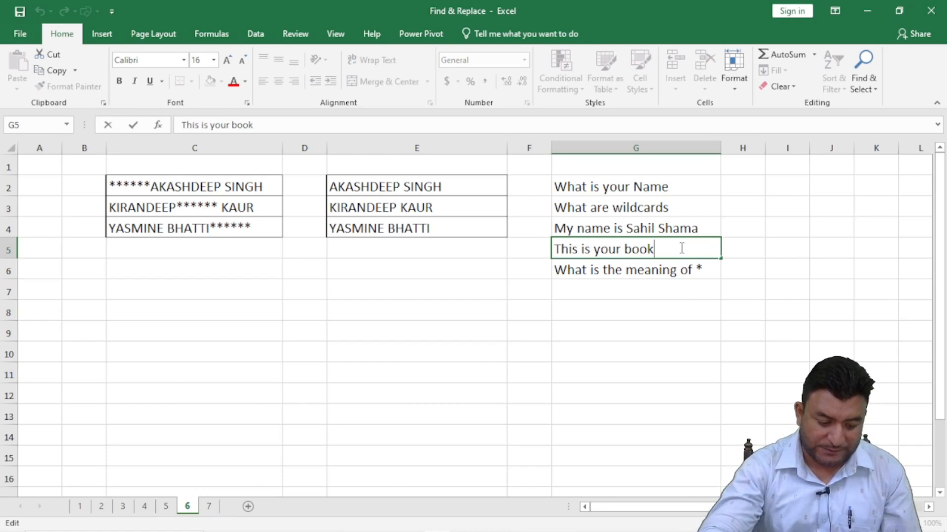
pyautogui.write('~')
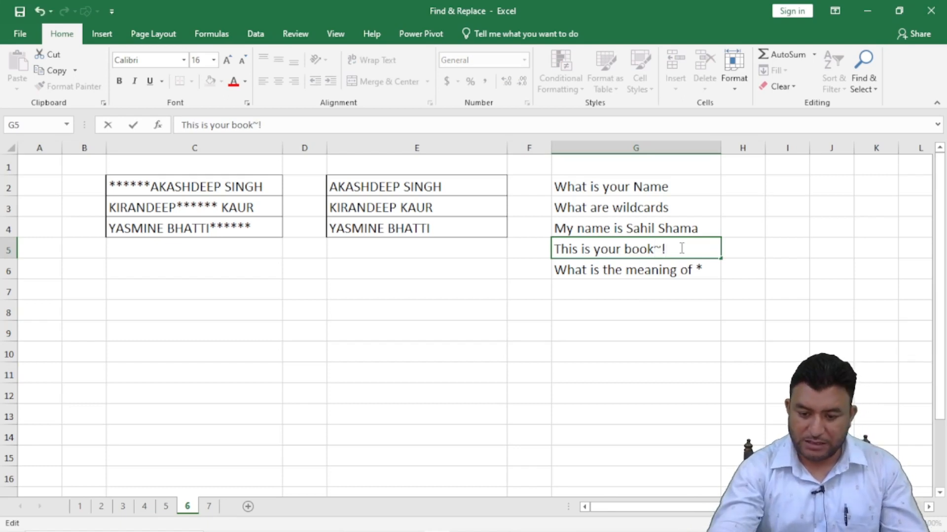
pyautogui.click(628, 328)
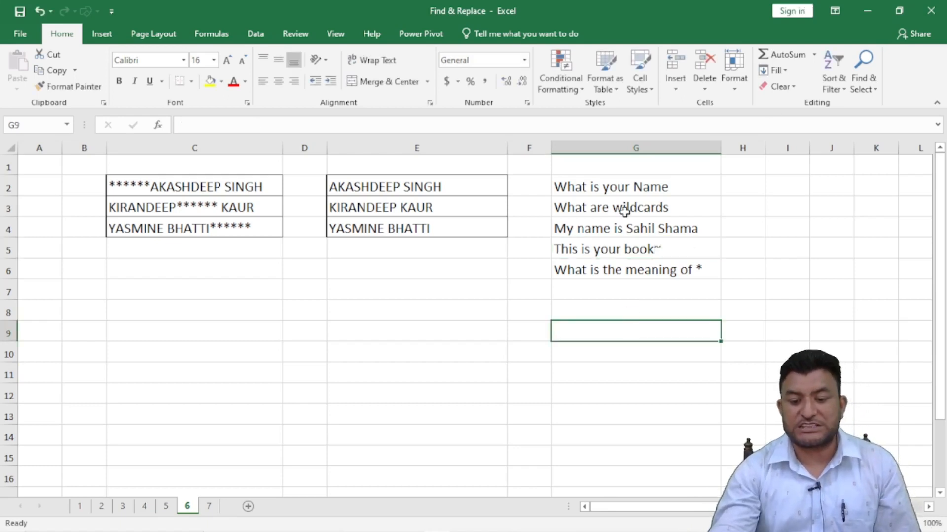
# Step: Remove the literal tilde from G2:G6 by replacing all occurrences of ~~ with nothing, and close the dialog
pyautogui.moveTo(614, 185); pyautogui.dragTo(626, 261)
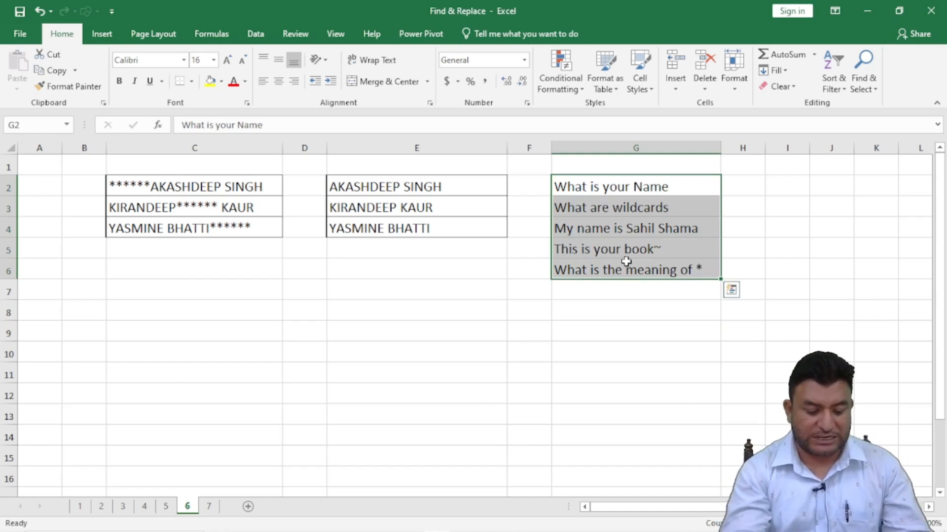
pyautogui.hotkey('ctrl', 'f')
pyautogui.press('BackSpace')
pyautogui.write('~~')
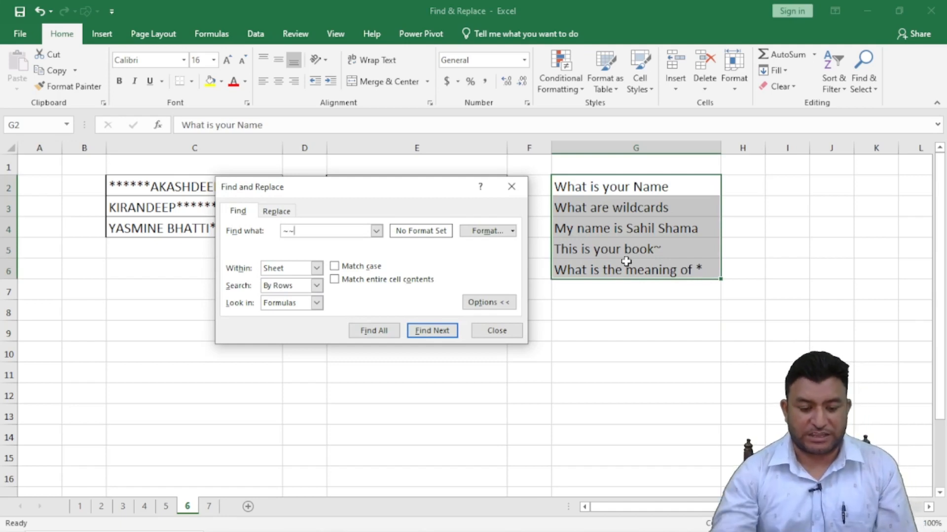
pyautogui.click(285, 212)
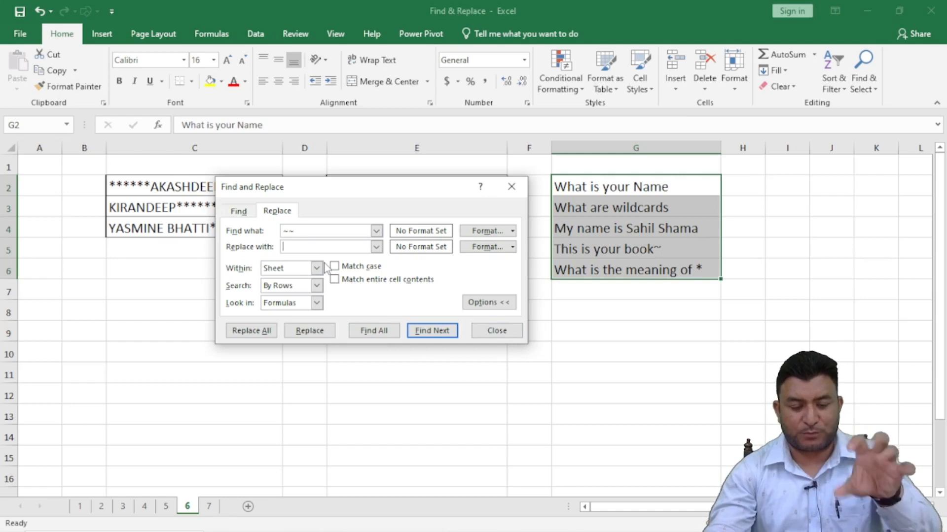
pyautogui.click(255, 335)
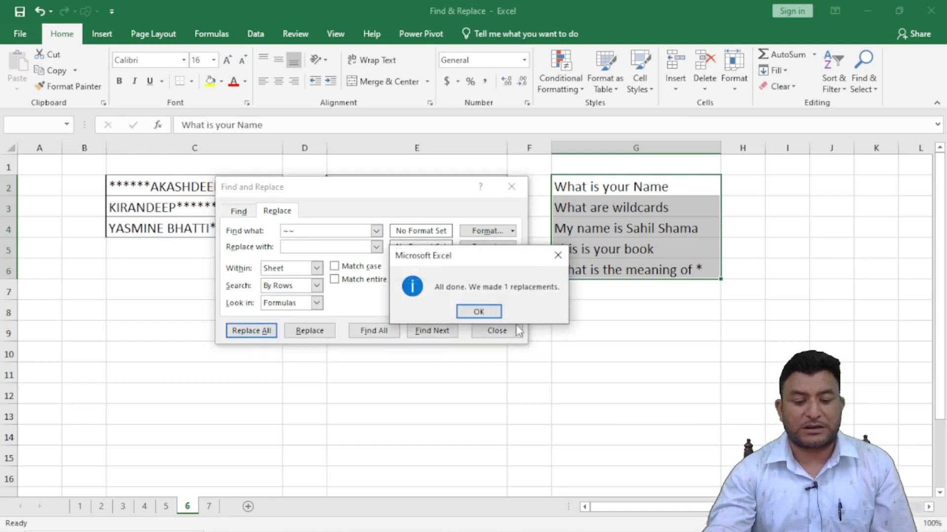
pyautogui.click(486, 312)
pyautogui.click(496, 331)
pyautogui.click(684, 372)
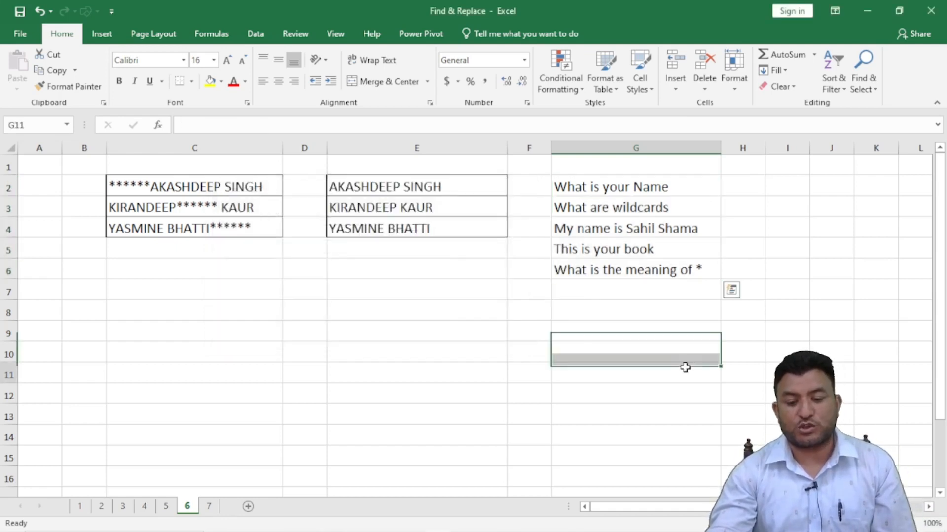
pyautogui.click(673, 252)
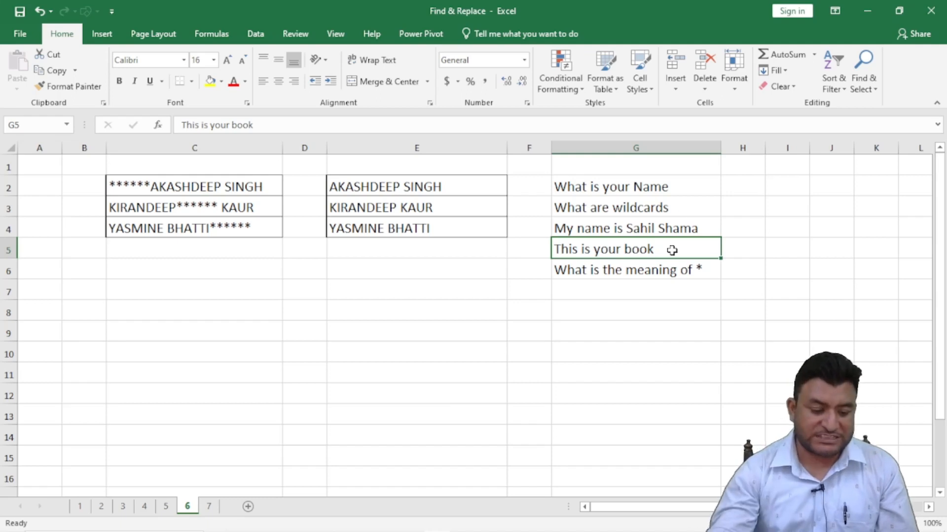
# Step: On sheet 7, find all occurrences of 26 in C2:C8 and enlarge the dialog to show the results
pyautogui.click(210, 507)
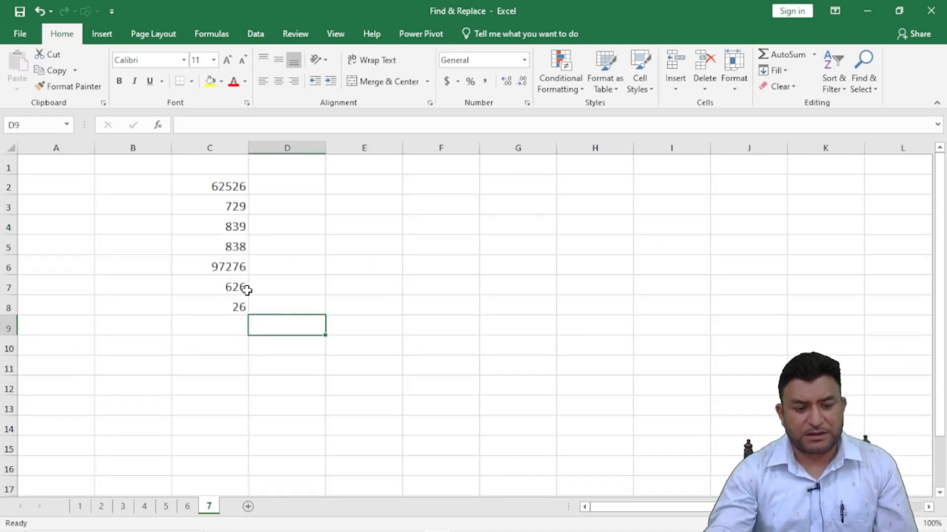
pyautogui.moveTo(217, 186); pyautogui.dragTo(227, 308)
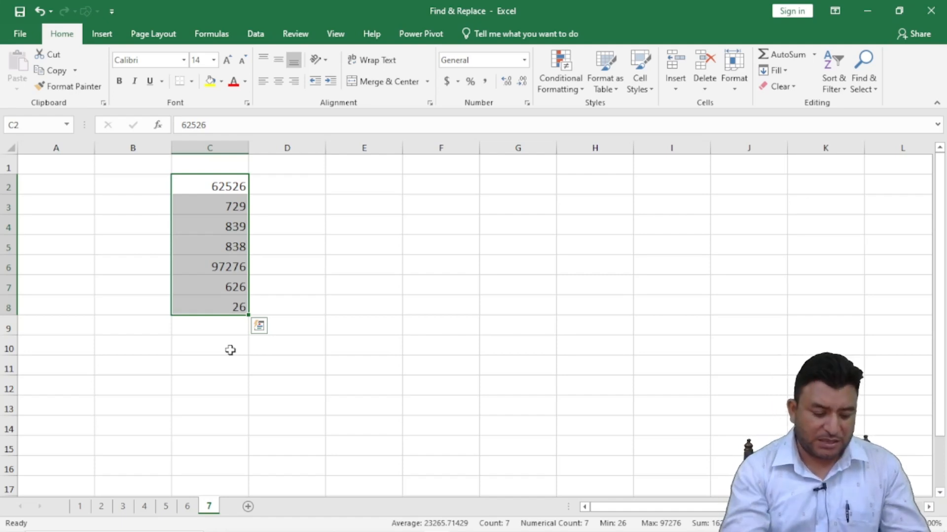
pyautogui.hotkey('ctrl', 'f')
pyautogui.press('BackSpace')
pyautogui.write('26')
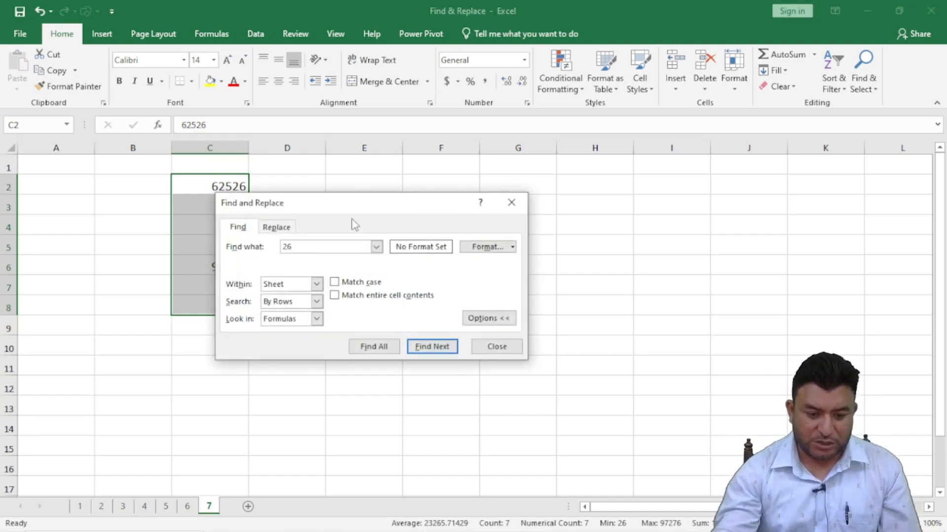
pyautogui.moveTo(371, 209); pyautogui.dragTo(463, 87)
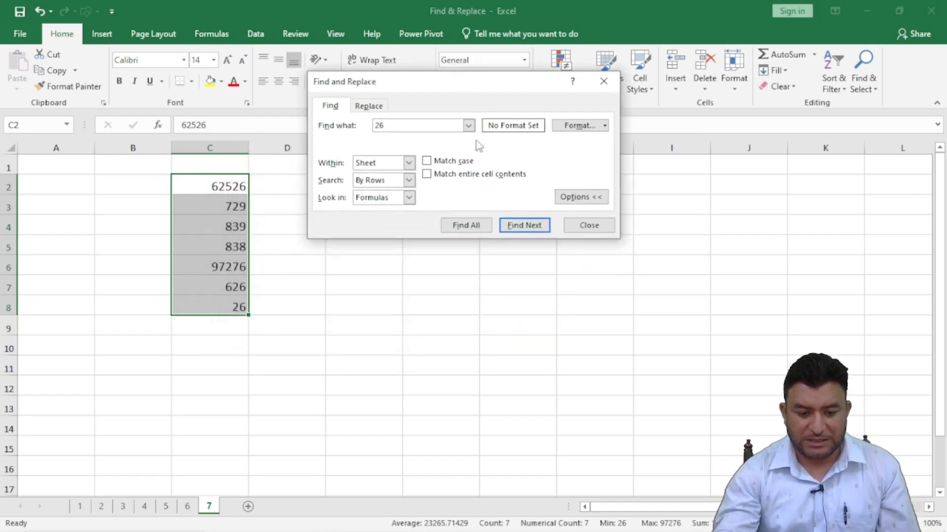
pyautogui.click(475, 226)
pyautogui.moveTo(621, 312); pyautogui.dragTo(706, 406)
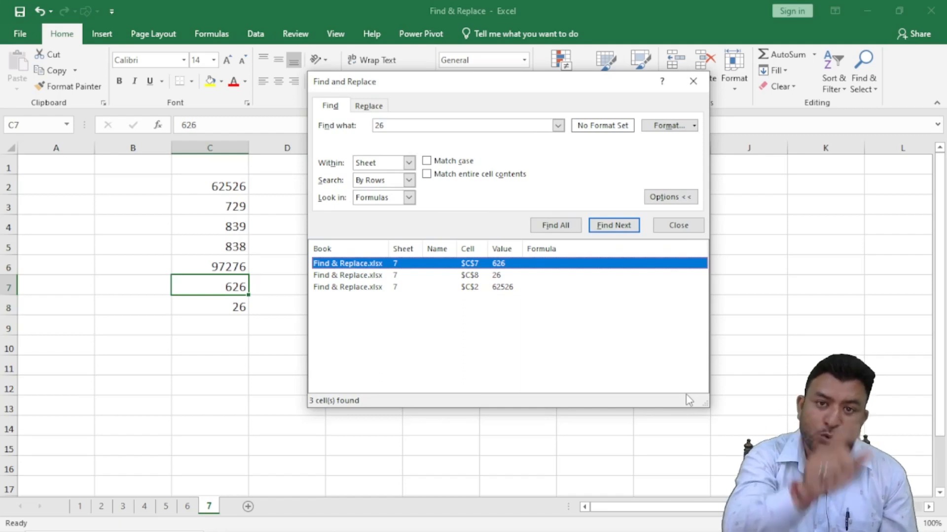
# Step: Repeat the search for 26 with Match entire cell contents turned on, and close the dialog
pyautogui.click(427, 174)
pyautogui.click(556, 225)
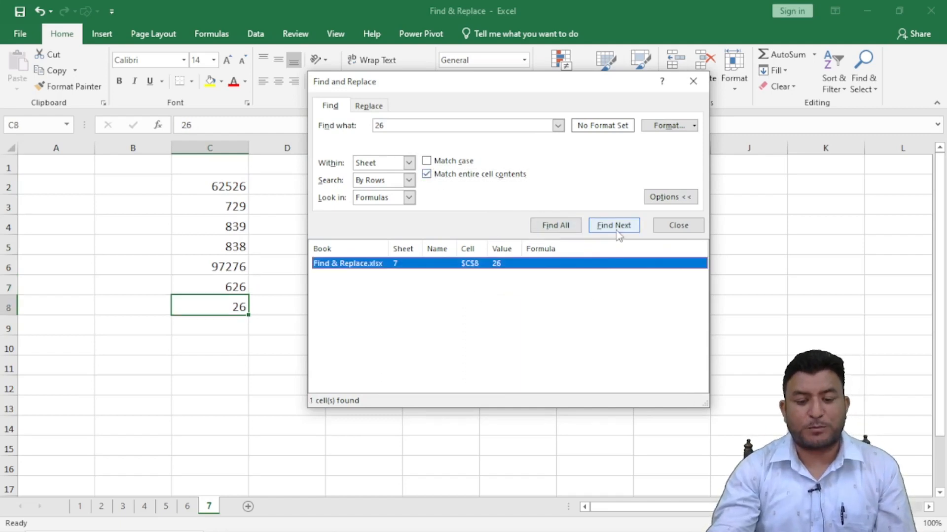
pyautogui.moveTo(467, 88); pyautogui.dragTo(473, 119)
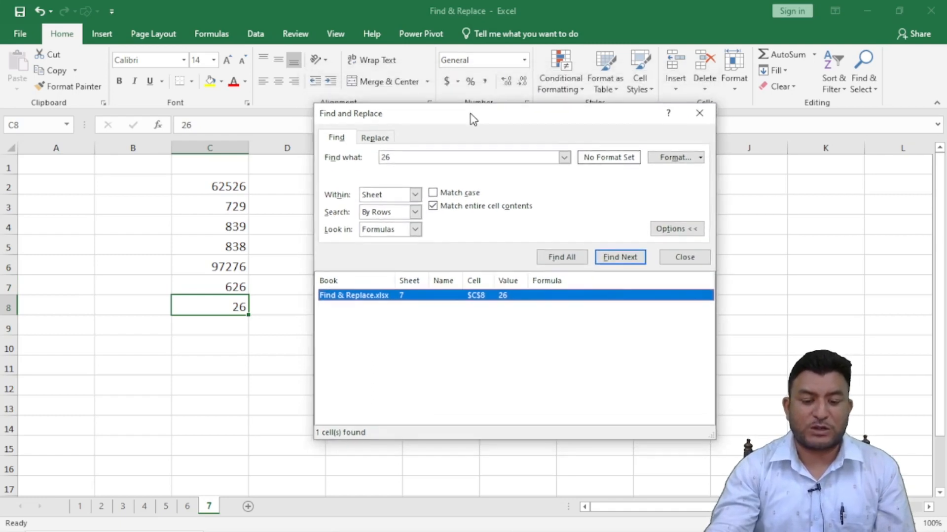
pyautogui.click(683, 257)
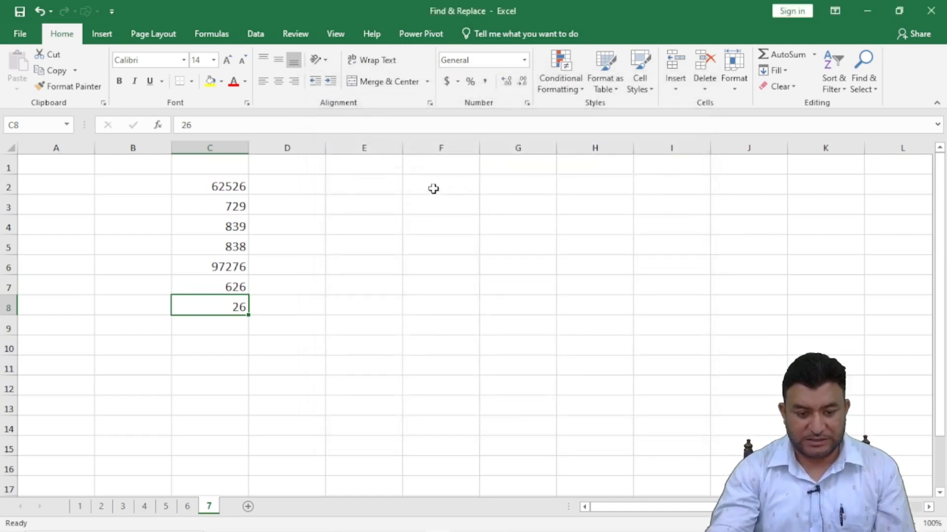
# Step: Find all matches for ?26 in C2:C8 with Match entire cell contents on
pyautogui.moveTo(216, 185); pyautogui.dragTo(240, 302)
pyautogui.hotkey('ctrl', 'f')
pyautogui.press('BackSpace')
pyautogui.write('?26')
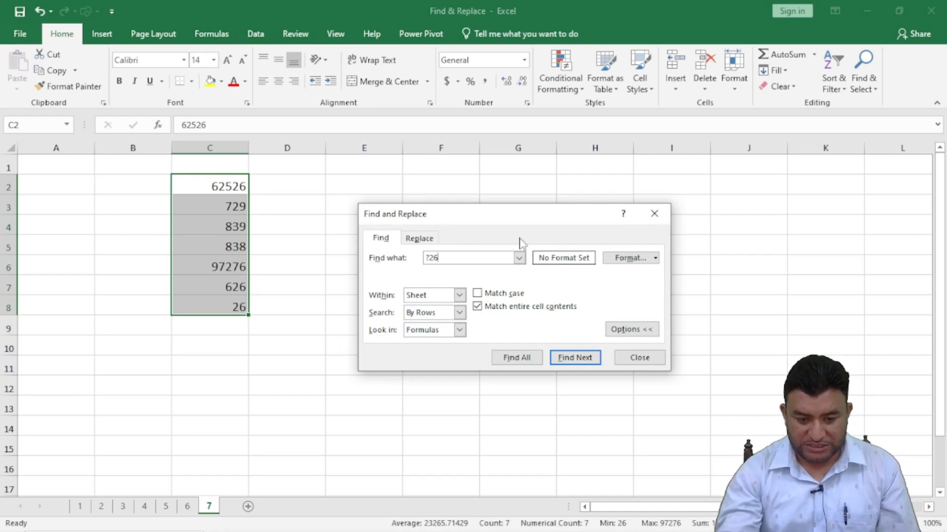
pyautogui.moveTo(503, 220); pyautogui.dragTo(470, 115)
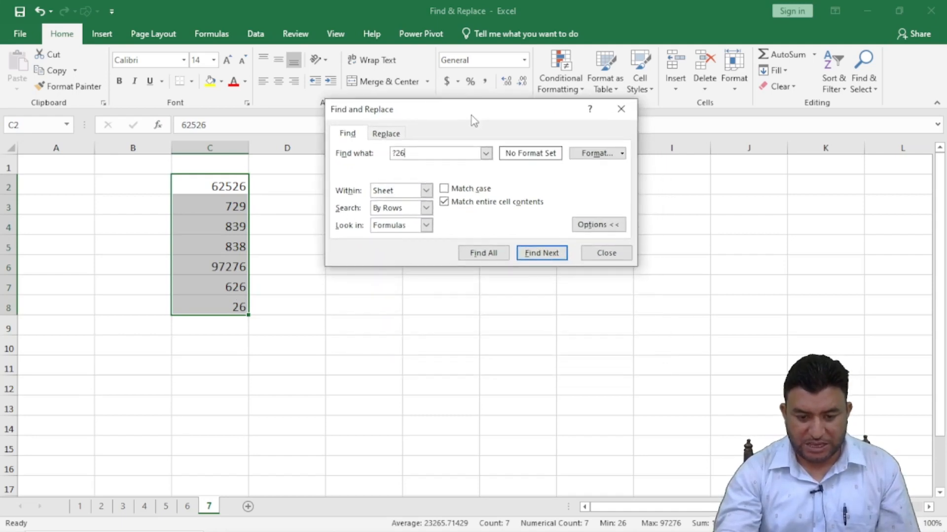
pyautogui.click(486, 253)
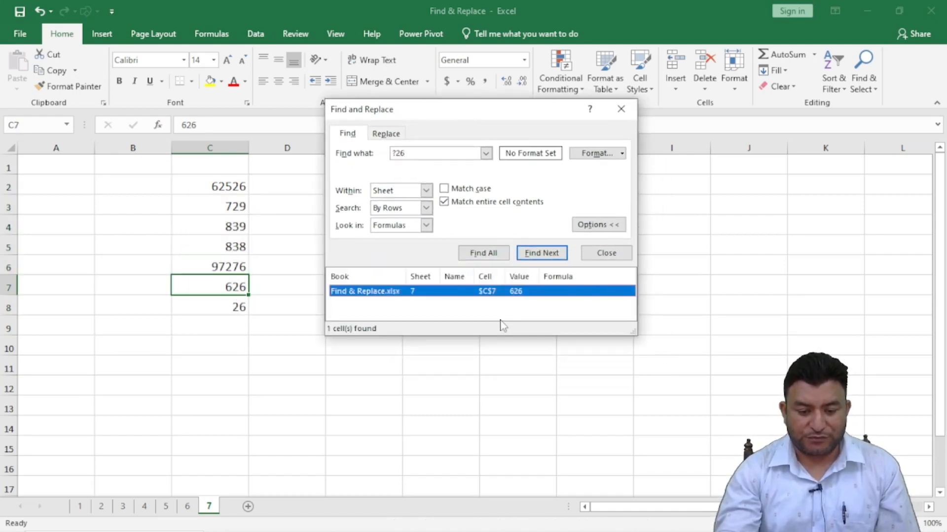
pyautogui.click(520, 295)
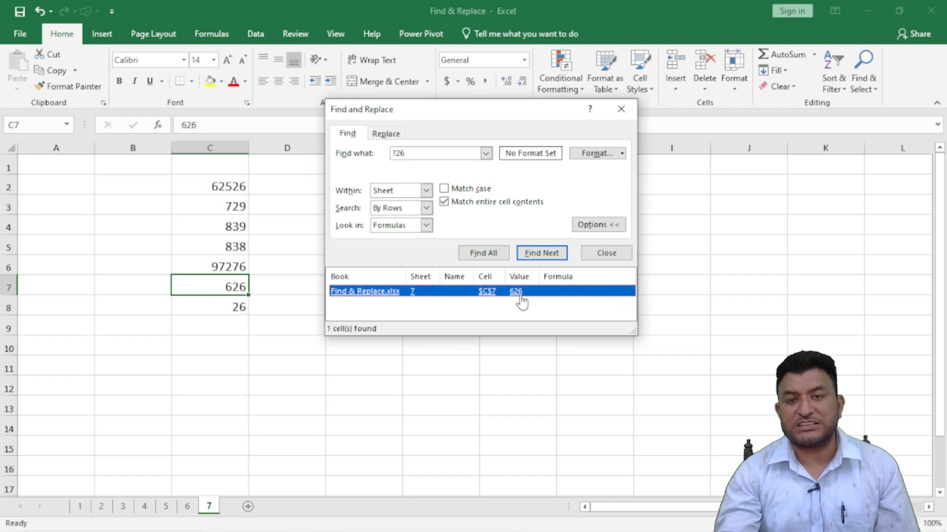
# Step: Compare the ?26 search with Match entire cell contents off and on again, and close the dialog
pyautogui.click(444, 201)
pyautogui.click(481, 253)
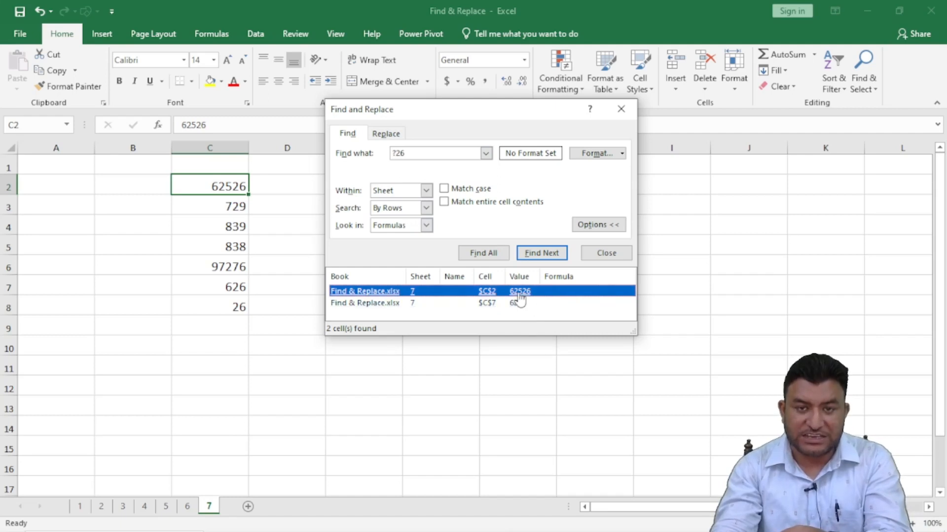
pyautogui.click(444, 202)
pyautogui.click(482, 256)
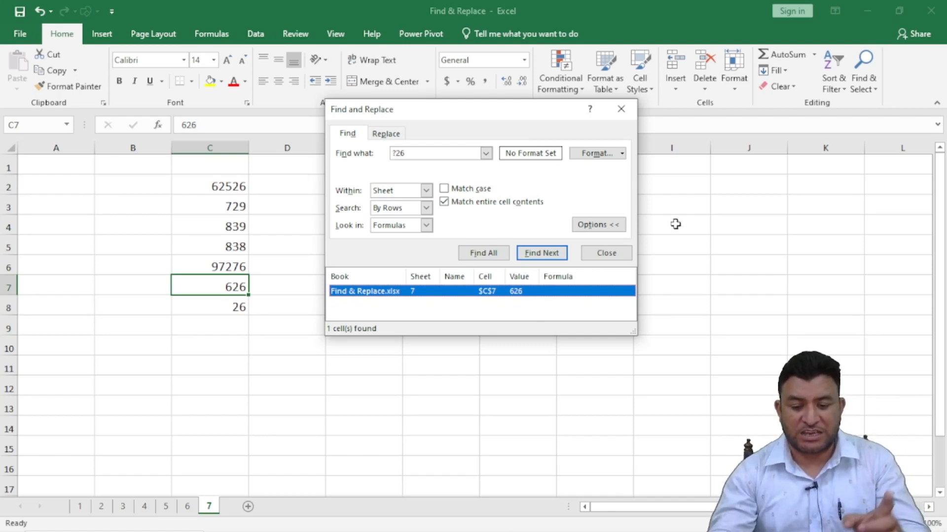
pyautogui.click(624, 253)
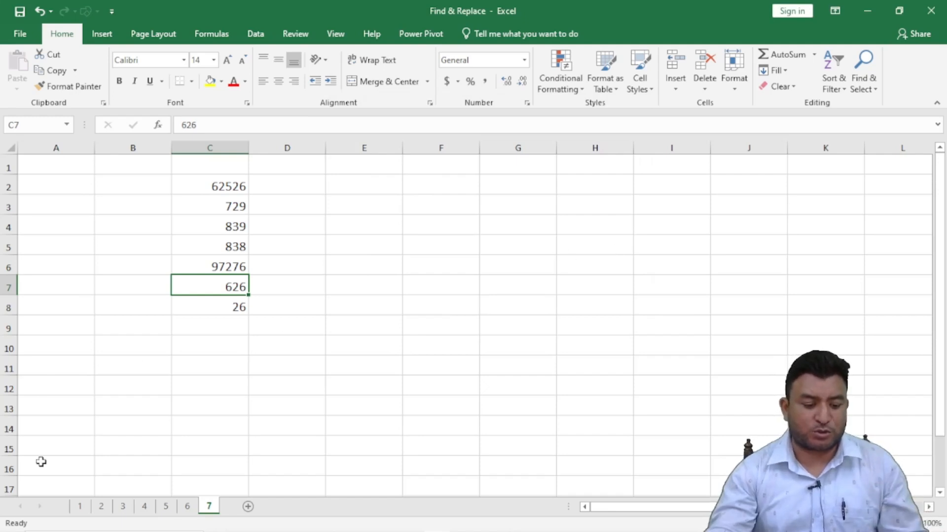
# Step: On sheet 1, clear the wildcard symbols from column F
pyautogui.click(79, 508)
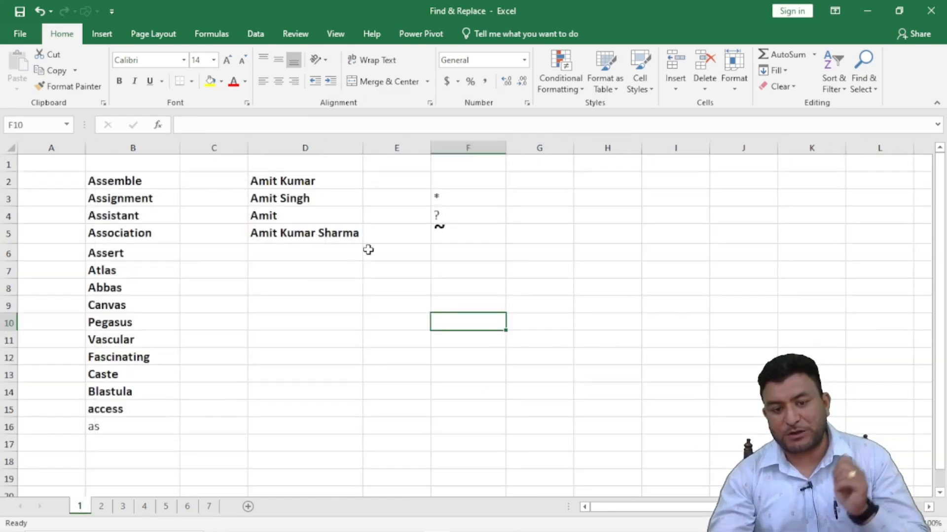
pyautogui.click(460, 146)
pyautogui.rightClick(460, 144)
pyautogui.click(503, 274)
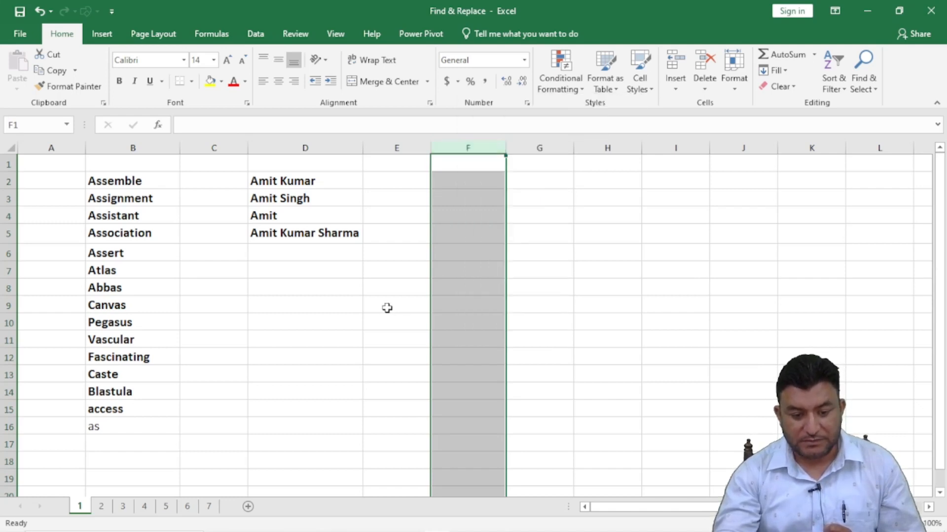
pyautogui.click(389, 308)
# Step: Select B2:B15 and enter ?*as*? as the search pattern for words with "as" in the middle
pyautogui.moveTo(125, 184); pyautogui.dragTo(126, 407)
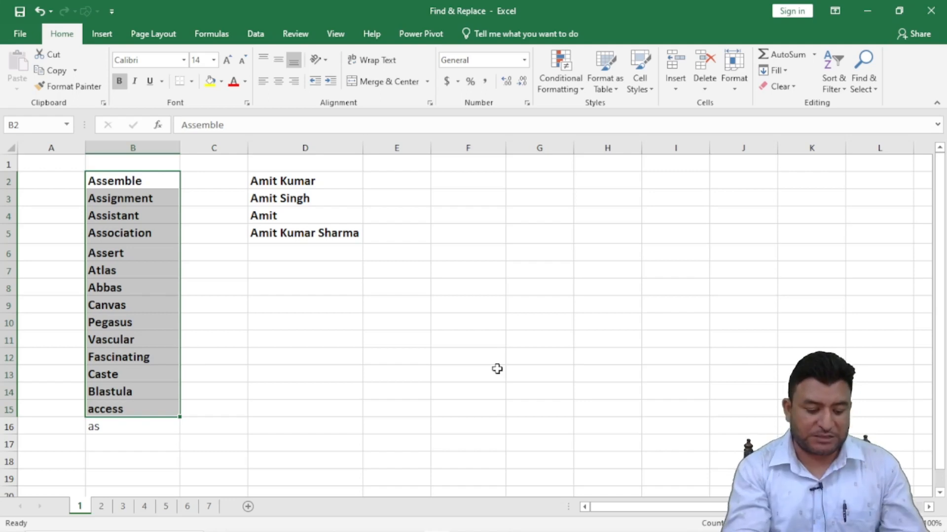
pyautogui.hotkey('ctrl', 'f')
pyautogui.press('BackSpace')
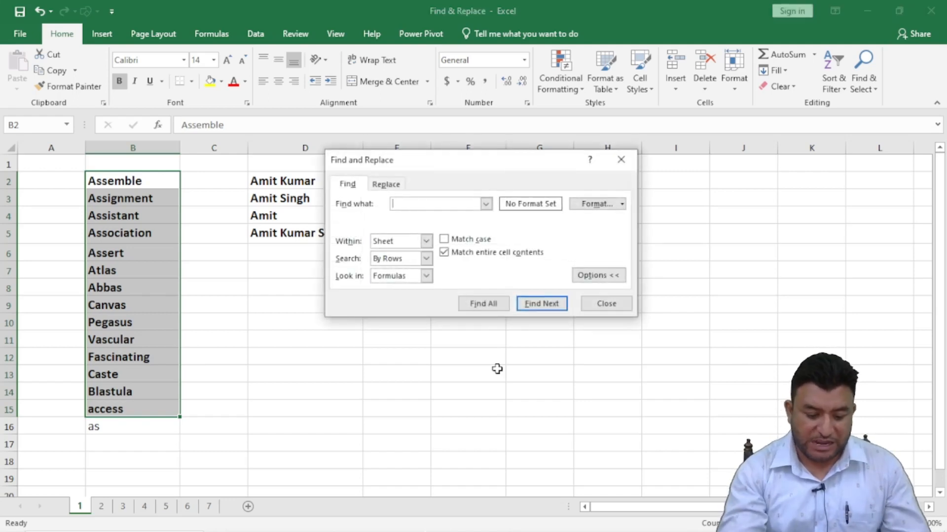
pyautogui.write('*a')
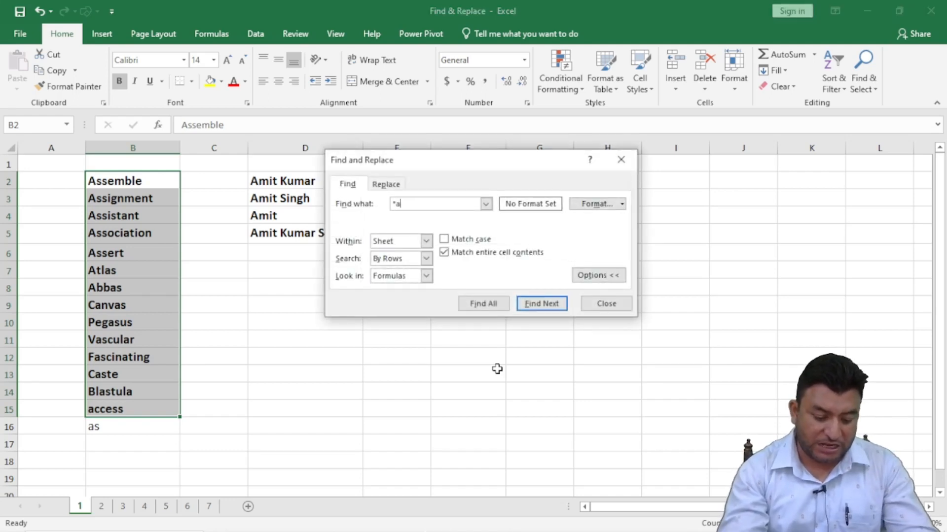
pyautogui.write('s*')
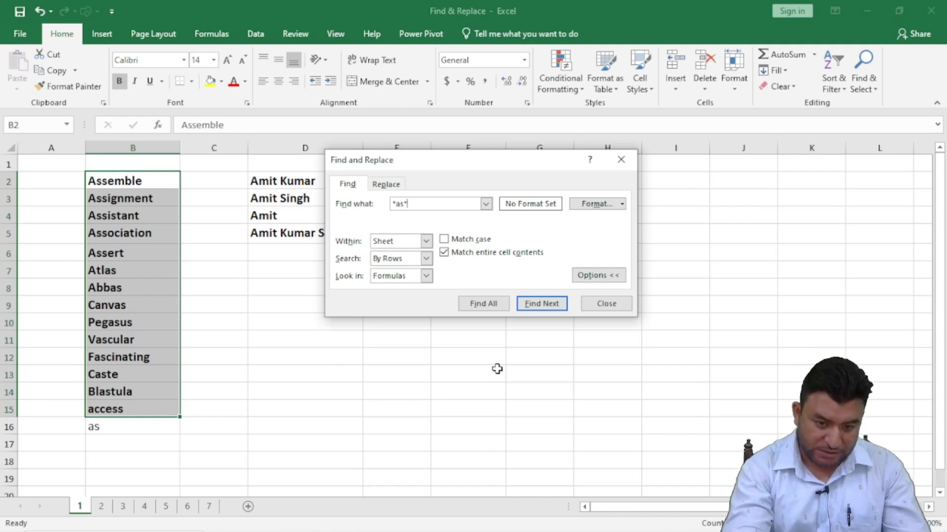
pyautogui.press('Left')
pyautogui.press('Left')
pyautogui.press('Left')
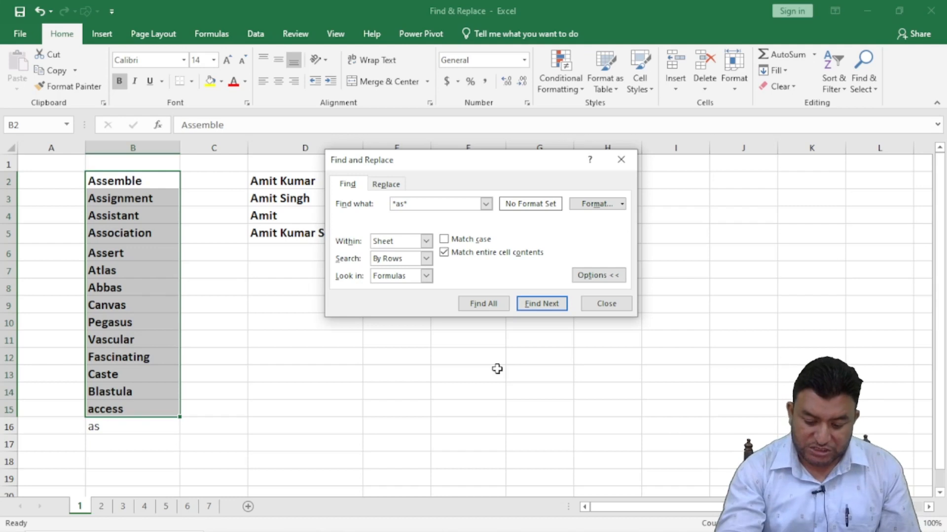
pyautogui.write('?')
pyautogui.press('Right')
pyautogui.press('Right')
pyautogui.press('Right')
pyautogui.press('Right')
pyautogui.write('?')
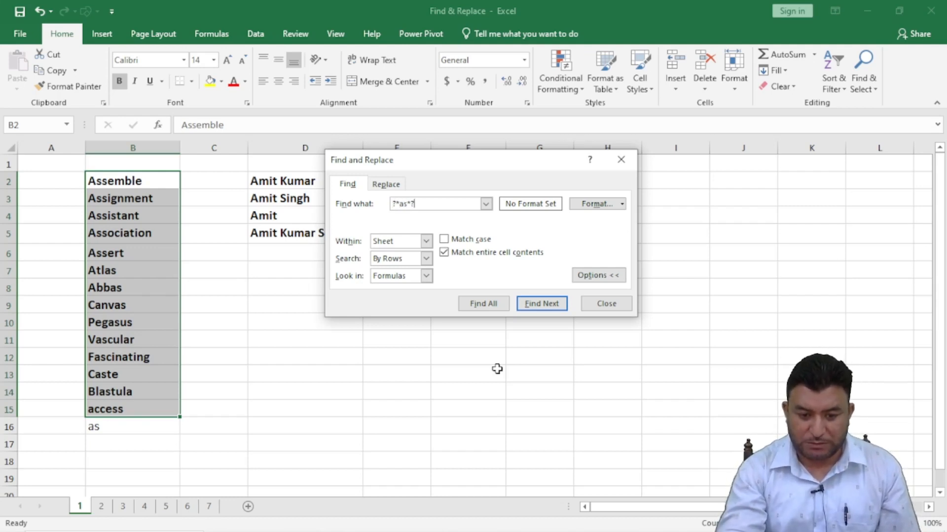
# Step: Find all ?*as*? matches in B2:B15 with Match entire cell contents off, and enlarge and move the dialog to show the results
pyautogui.click(447, 254)
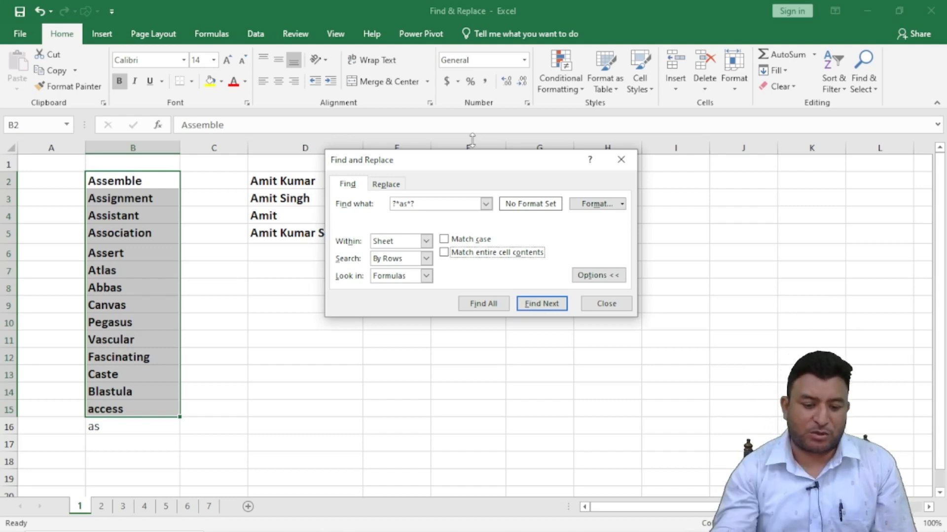
pyautogui.click(482, 303)
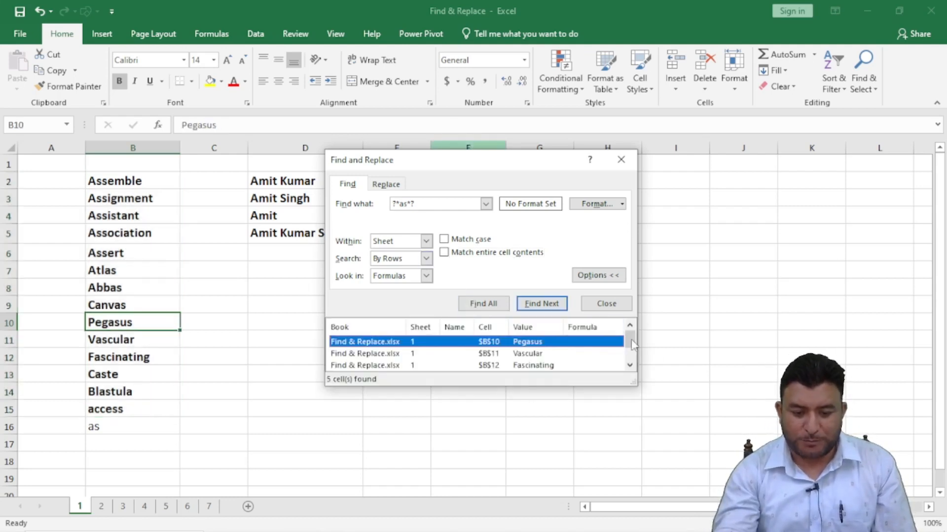
pyautogui.moveTo(634, 381); pyautogui.dragTo(674, 428)
pyautogui.moveTo(443, 170); pyautogui.dragTo(393, 46)
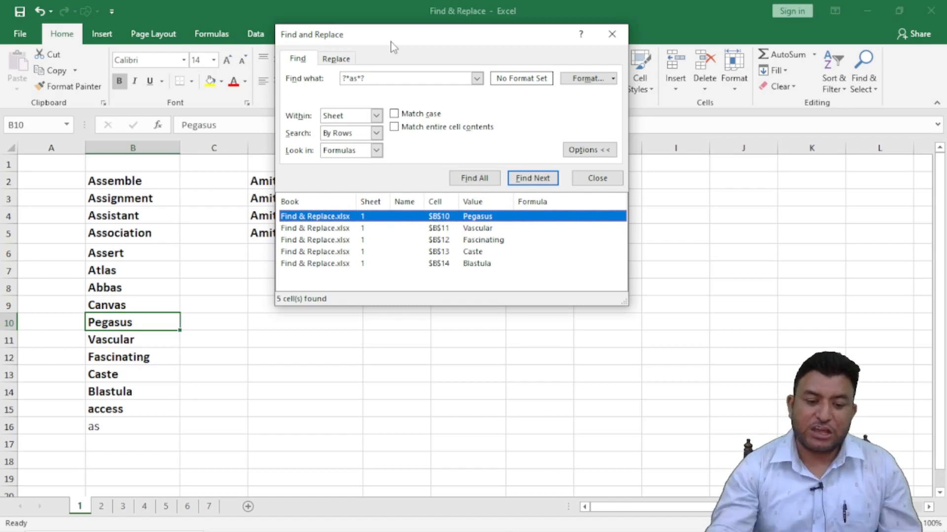
pyautogui.click(394, 128)
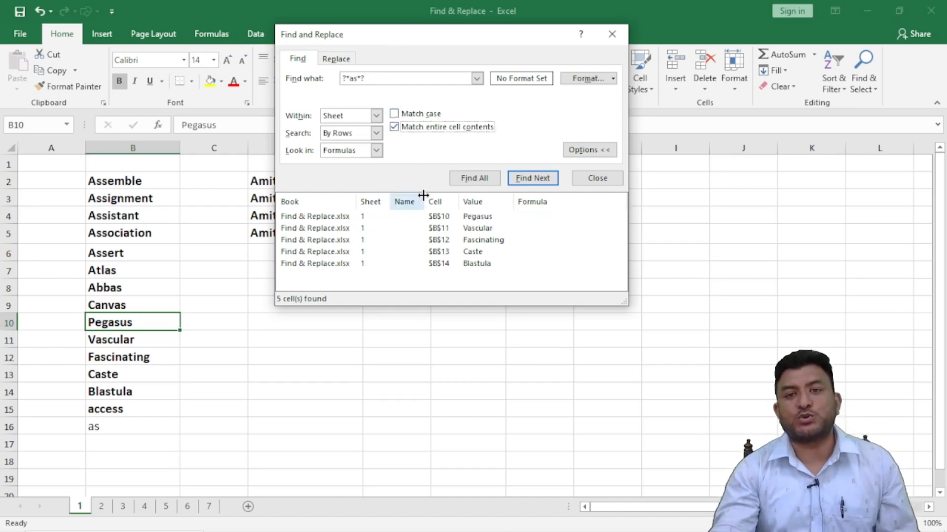
pyautogui.click(394, 128)
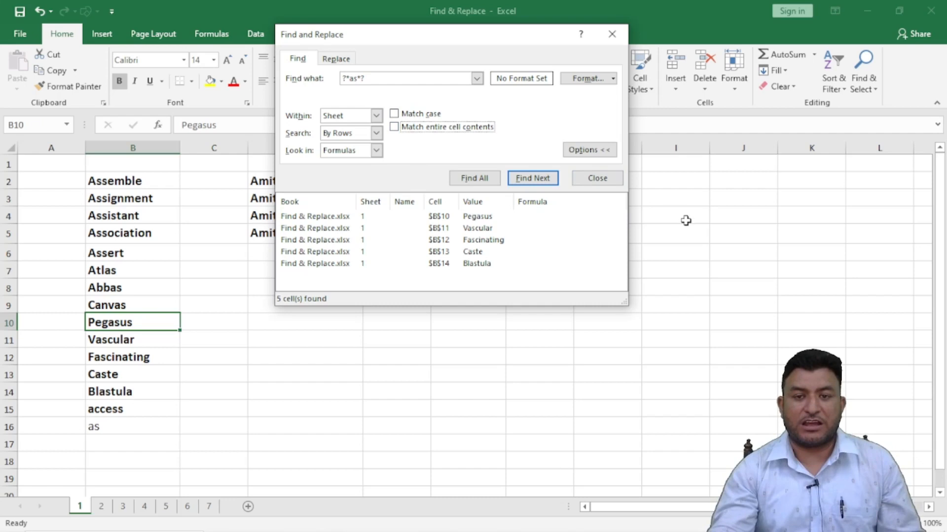